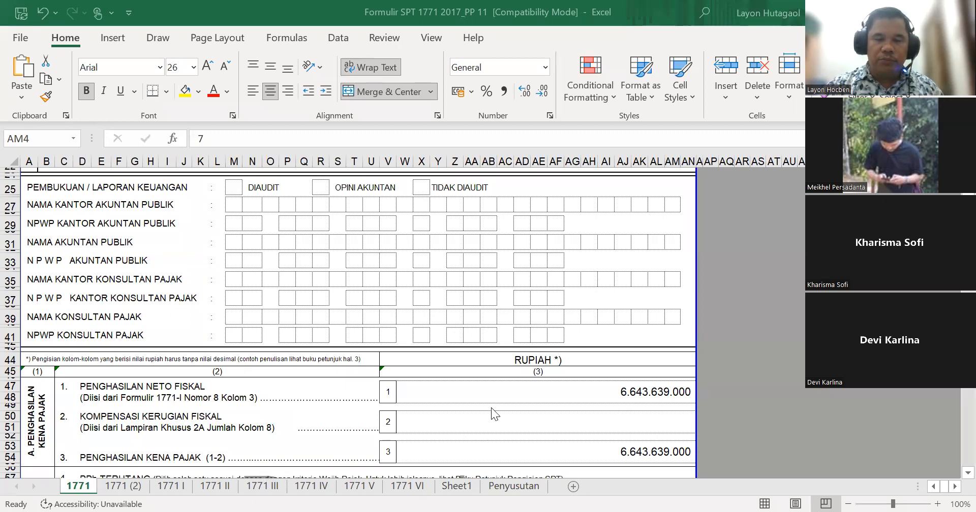
Examine the taxpayer identity section of form 1771, checking each empty KLU code box beside the business type.
click(485, 394)
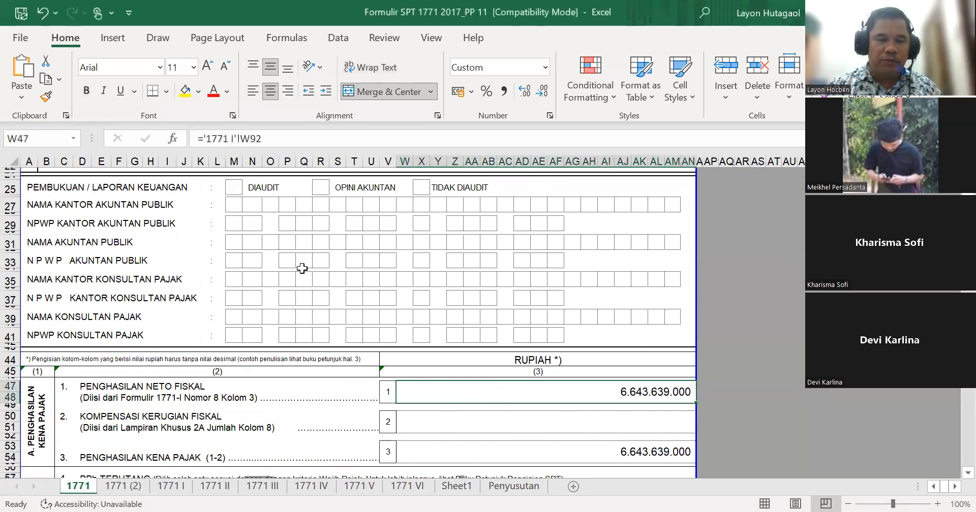
scroll(300, 258, up, 7)
scroll(300, 257, up, 1)
scroll(300, 257, down, 1)
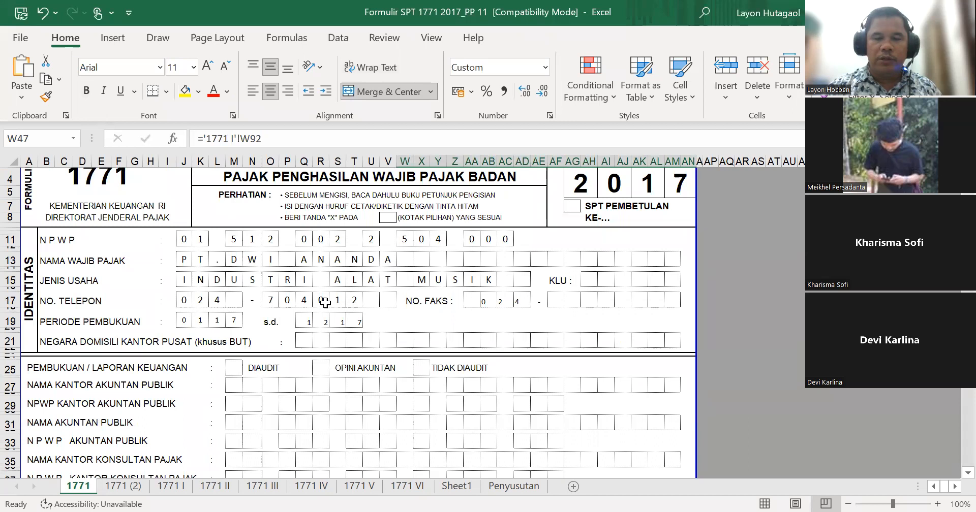
click(591, 280)
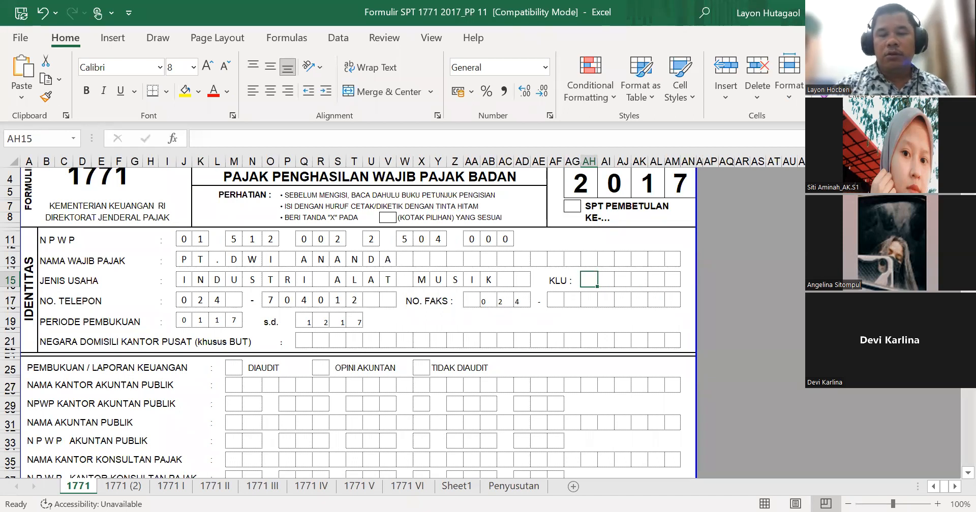
key(Right)
key(Right)
key(Right)
key(Left)
key(Left)
key(Left)
key(Right)
key(Right)
key(Right)
key(Right)
key(Left)
key(Left)
key(Left)
key(Left)
key(Right)
key(Right)
key(Right)
key(Right)
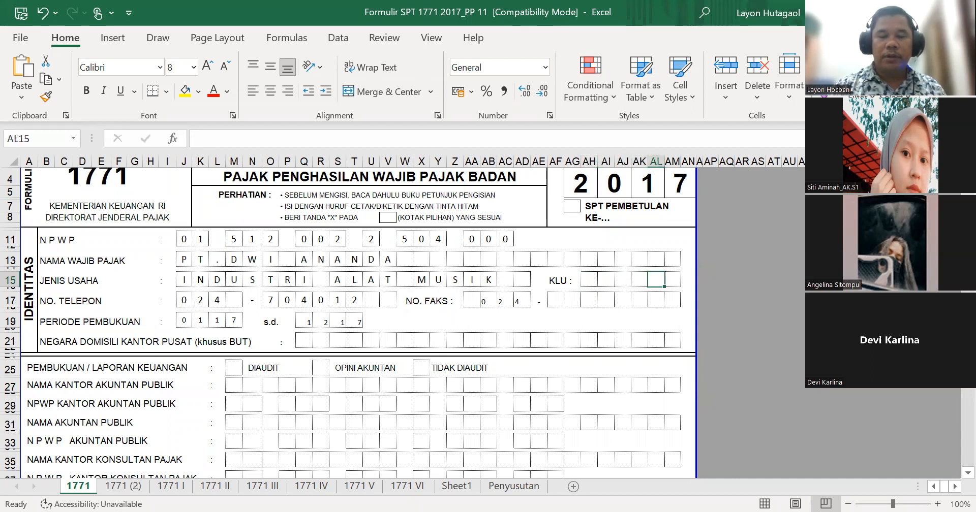
key(Left)
key(Left)
key(Left)
key(Left)
key(Right)
key(Right)
key(Right)
key(Left)
key(Left)
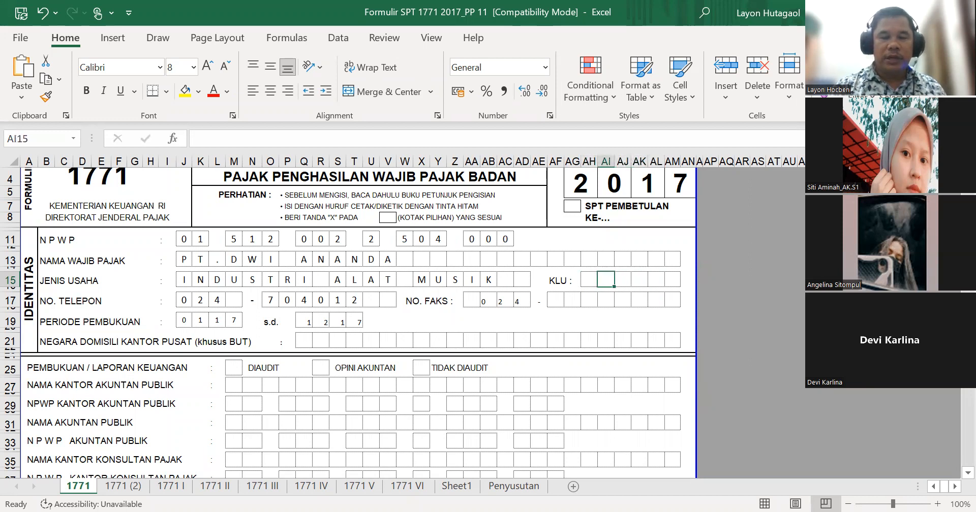
key(Left)
key(Right)
key(Left)
key(Right)
key(Right)
key(Right)
key(Right)
key(Left)
key(Left)
key(Left)
key(Left)
key(Left)
key(Down)
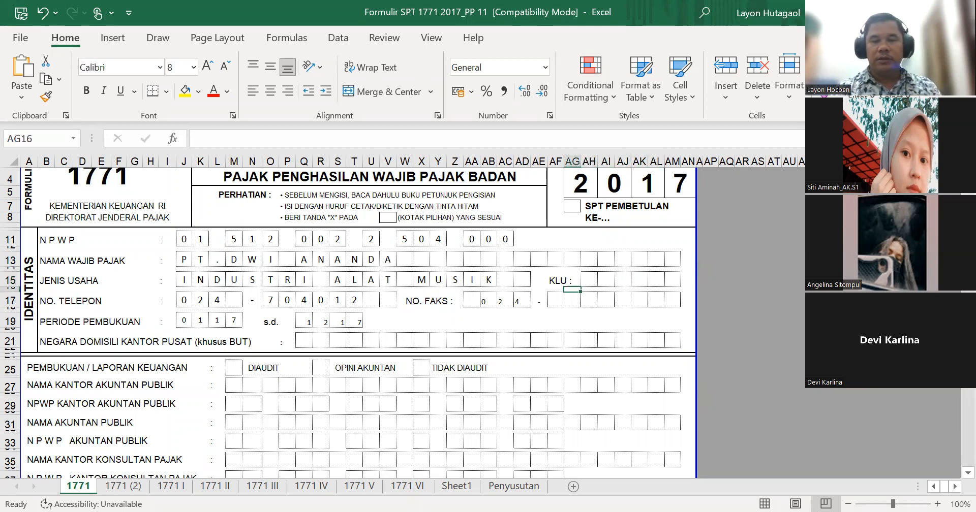
key(Down)
key(Down)
key(Down)
key(Down)
key(Down)
key(Down)
key(Down)
key(Down)
key(Down)
key(Down)
key(Down)
key(Down)
key(Down)
key(Down)
key(Down)
key(Down)
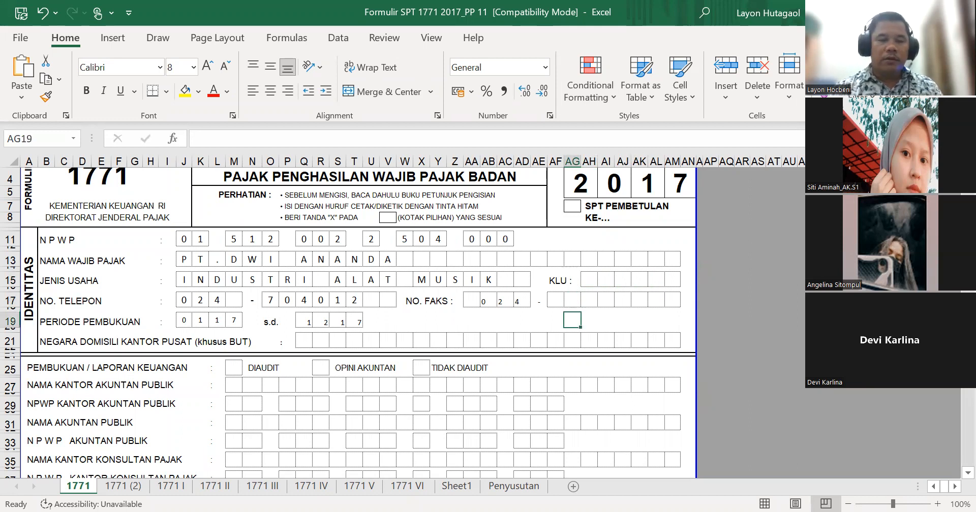
key(Down)
key(Down)
key(Down)
key(Down)
key(Down)
key(Up)
key(Up)
key(Up)
key(Up)
key(Up)
key(Up)
key(Up)
key(Up)
key(Up)
key(Up)
key(Up)
key(Up)
key(Up)
key(Up)
key(Up)
key(Up)
key(Up)
key(Up)
key(Up)
key(Up)
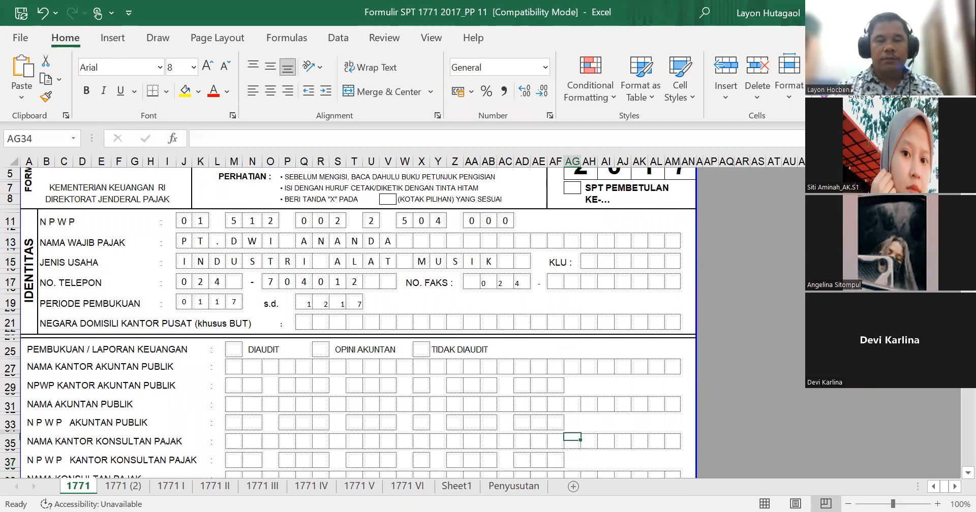
key(Up)
key(Up)
key(Up)
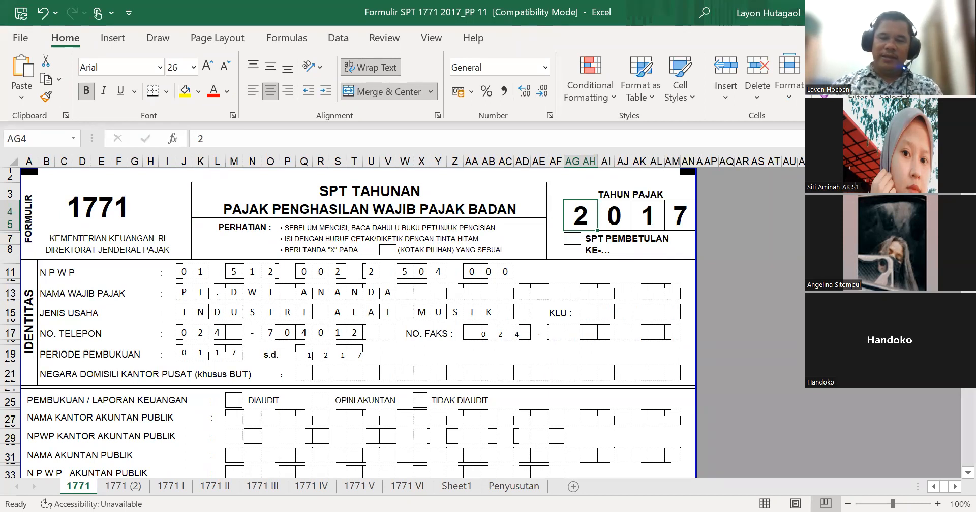
click(338, 189)
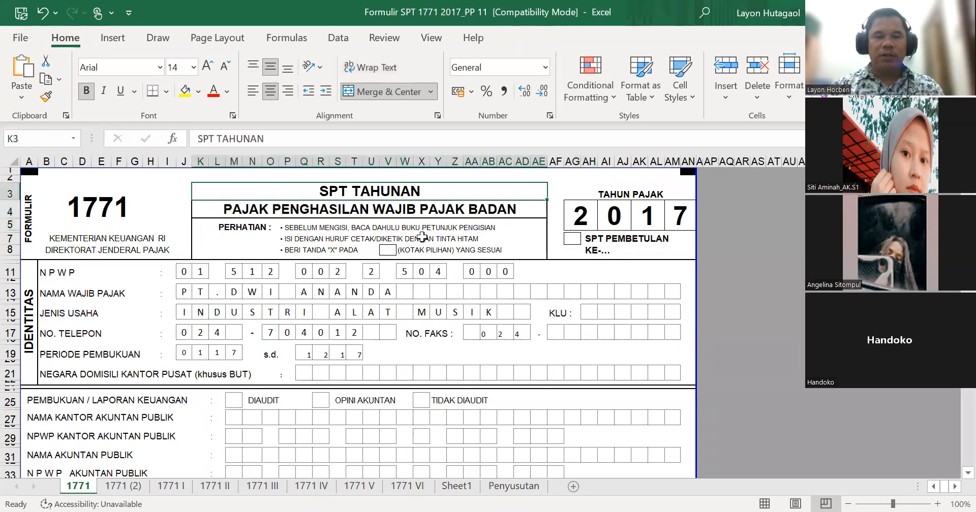
scroll(430, 293, down, 7)
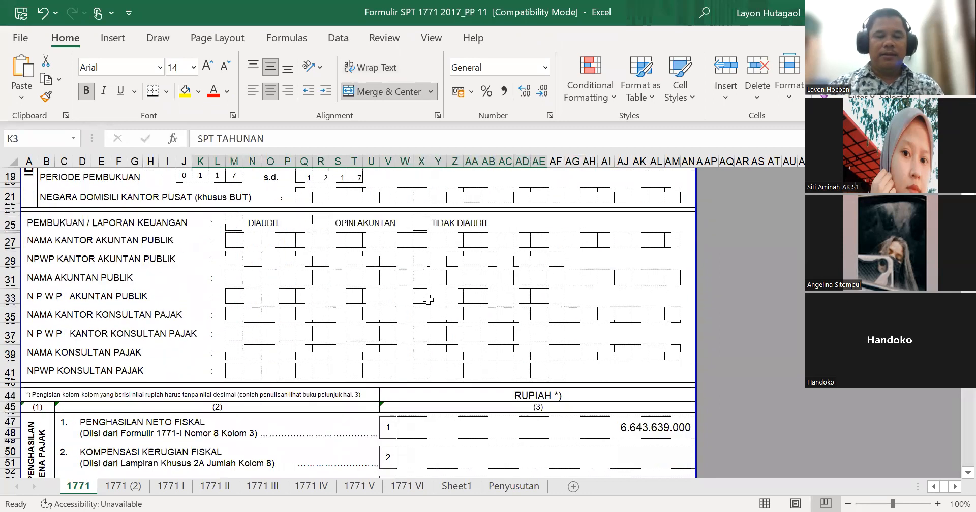
scroll(428, 299, up, 8)
scroll(427, 300, up, 2)
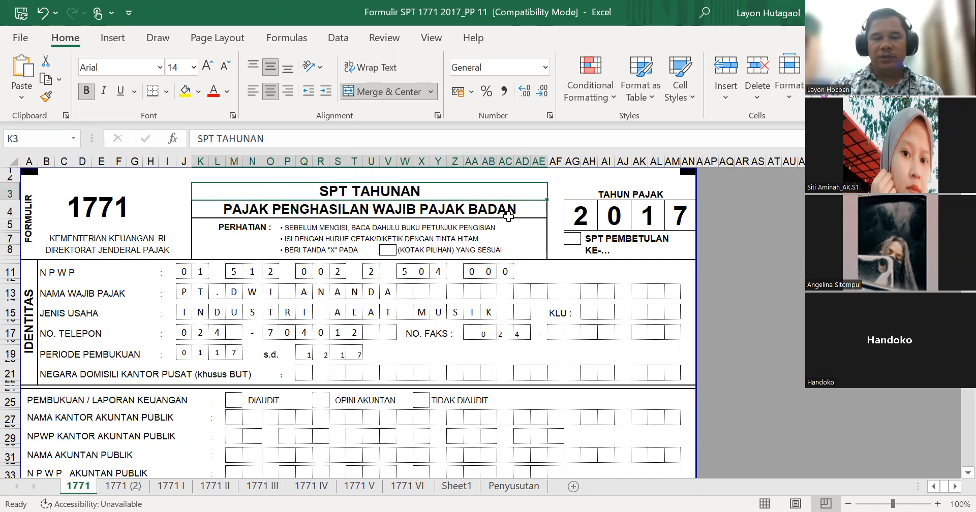
scroll(500, 281, down, 1)
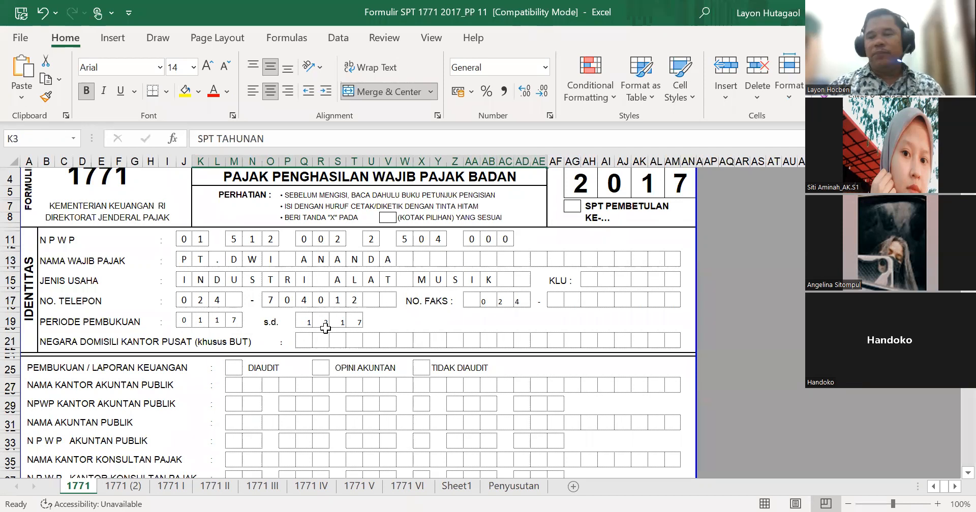
Center the period-end digits 1217 of PERIODE PEMBUKUAN horizontally and vertically in their boxes.
scroll(330, 322, down, 2)
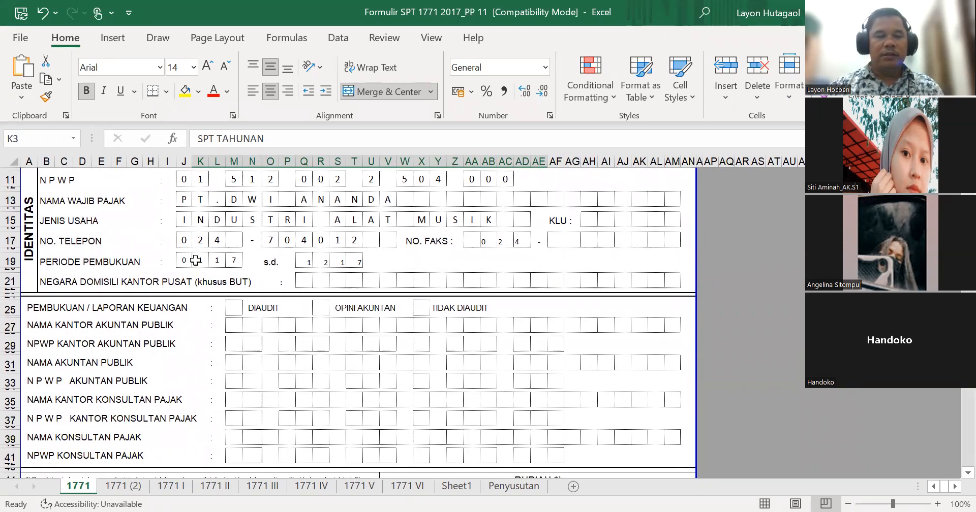
click(315, 261)
drag(315, 261, 358, 261)
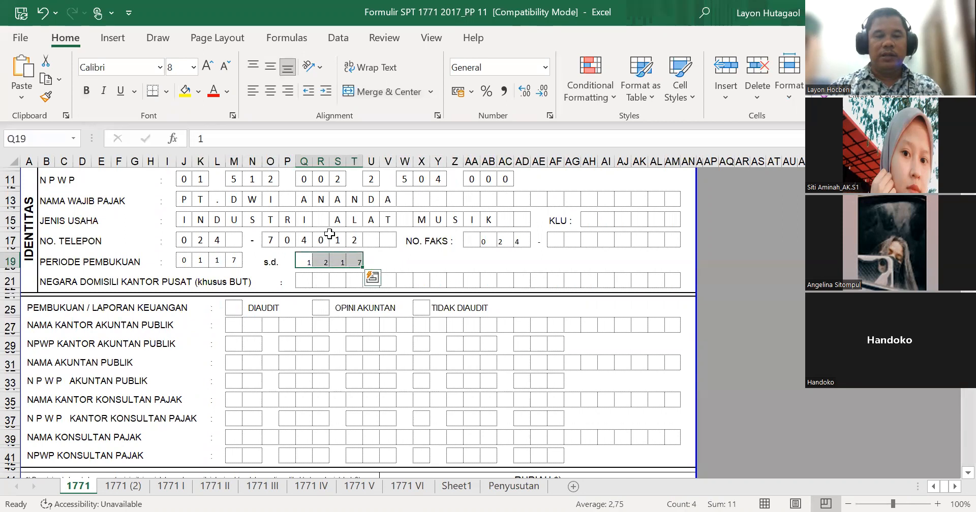
click(270, 93)
click(270, 65)
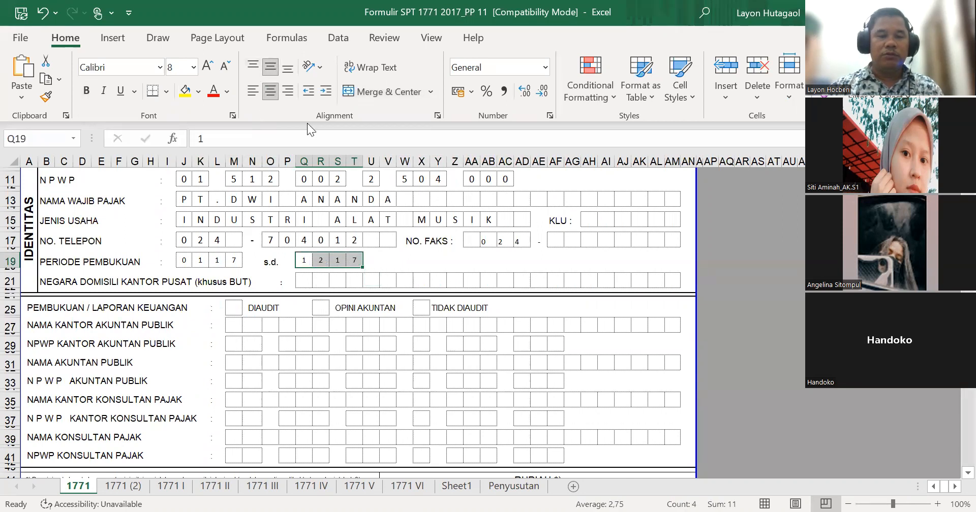
Mark the TIDAK DIAUDIT box in the PEMBUKUAN / LAPORAN KEUANGAN row with an x.
scroll(353, 267, down, 1)
scroll(352, 267, down, 2)
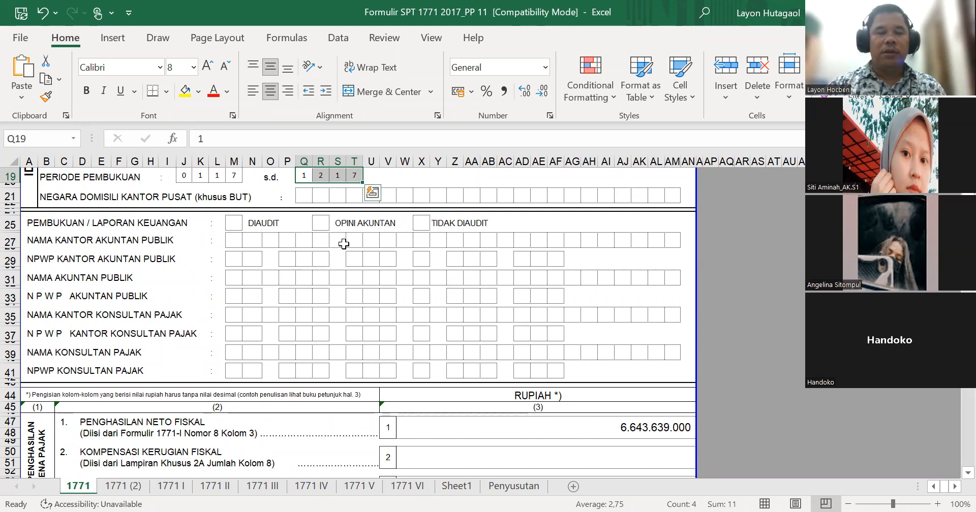
click(420, 218)
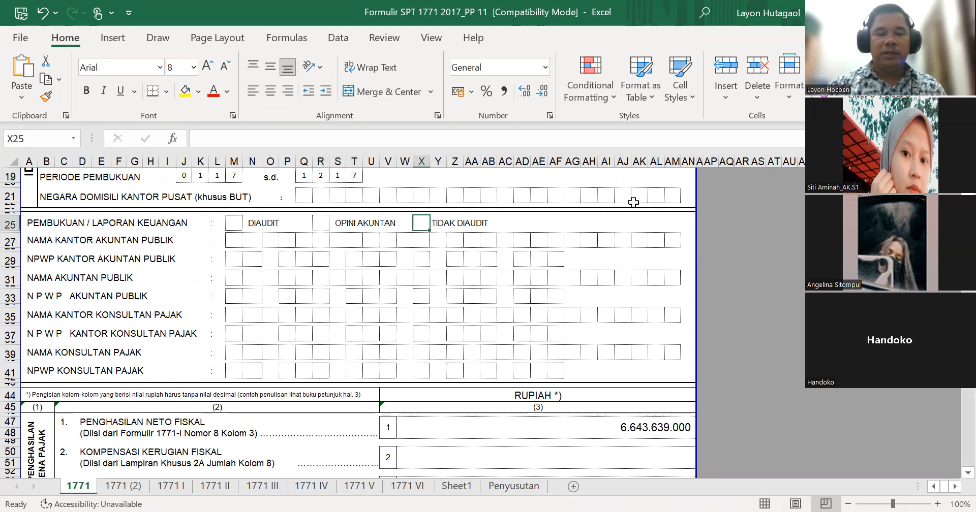
text(x)
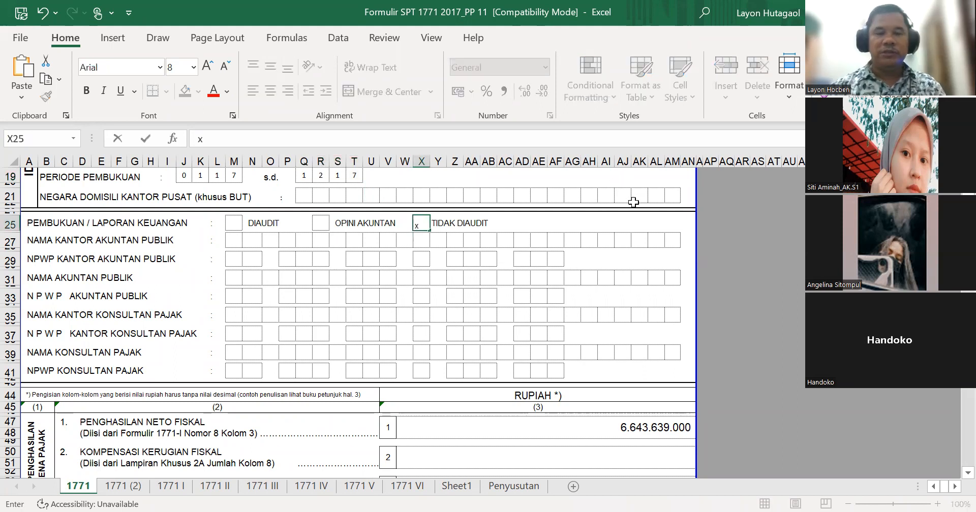
click(422, 229)
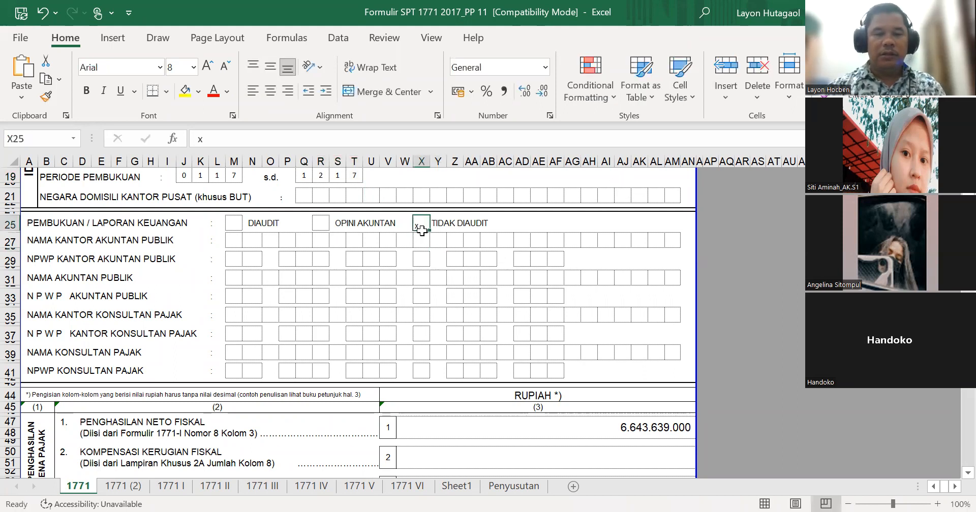
Center the x in the TIDAK DIAUDIT box horizontally and vertically and set its font size to 12.
click(267, 94)
click(272, 66)
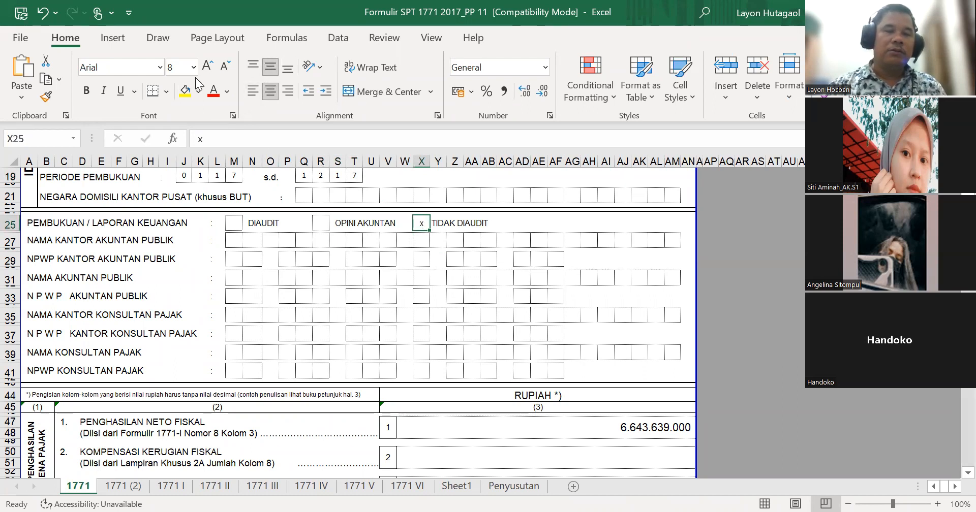
click(193, 67)
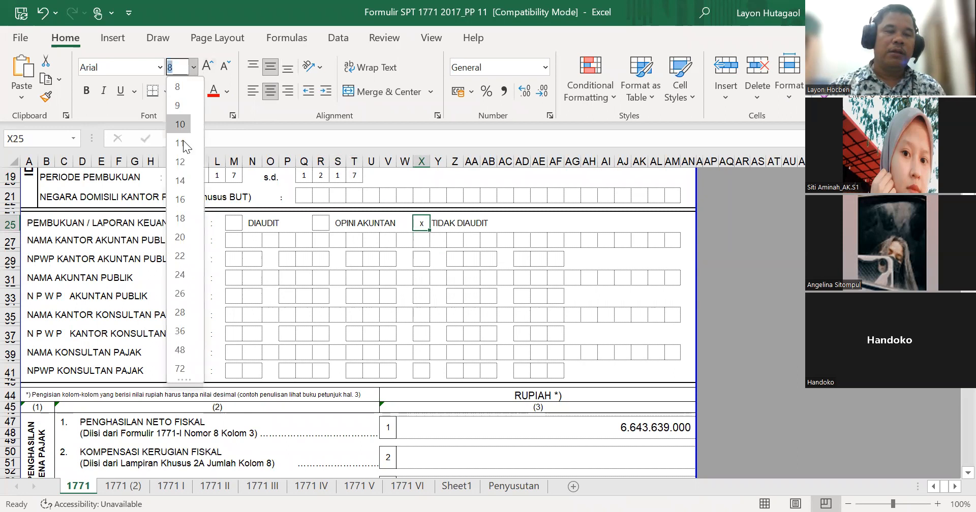
click(183, 168)
click(454, 314)
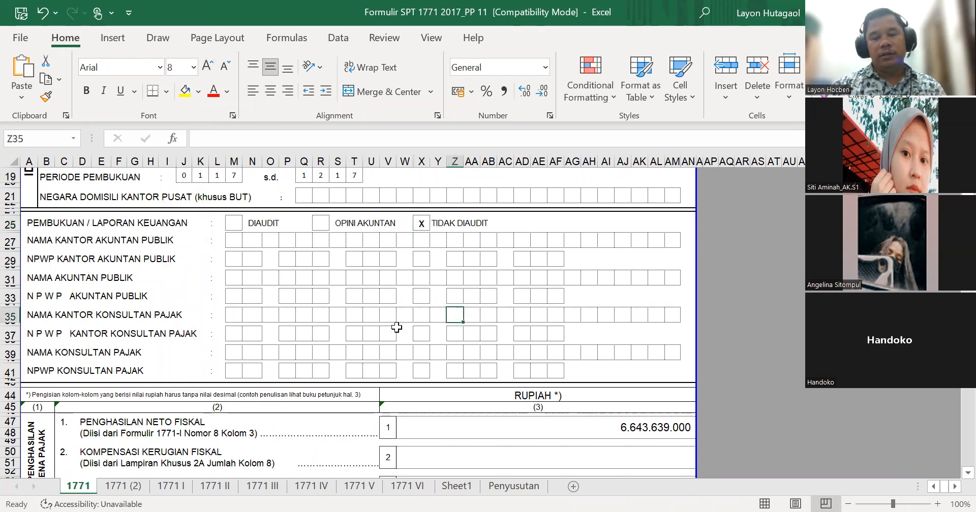
Review the empty public accountant and tax consultant name and NPWP rows, together with the identity section of form 1771.
scroll(338, 329, down, 2)
scroll(341, 328, up, 2)
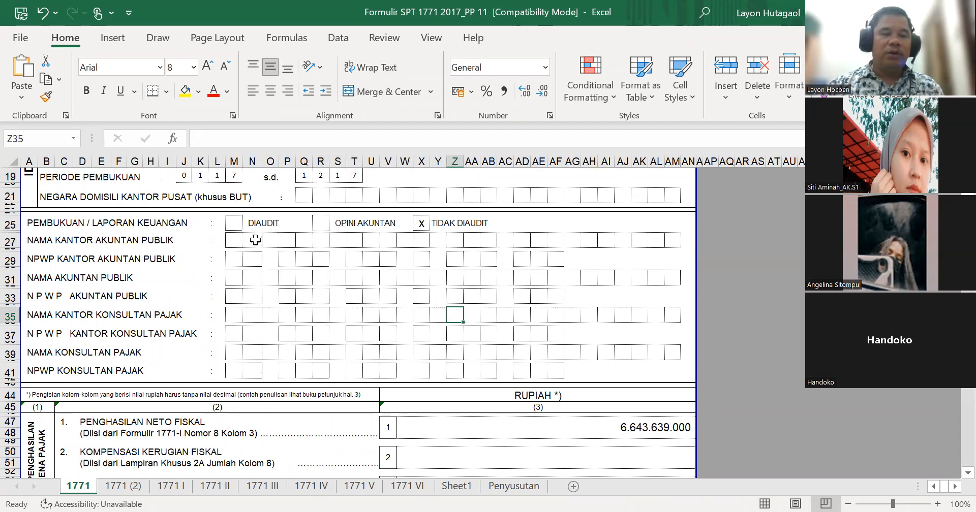
click(227, 260)
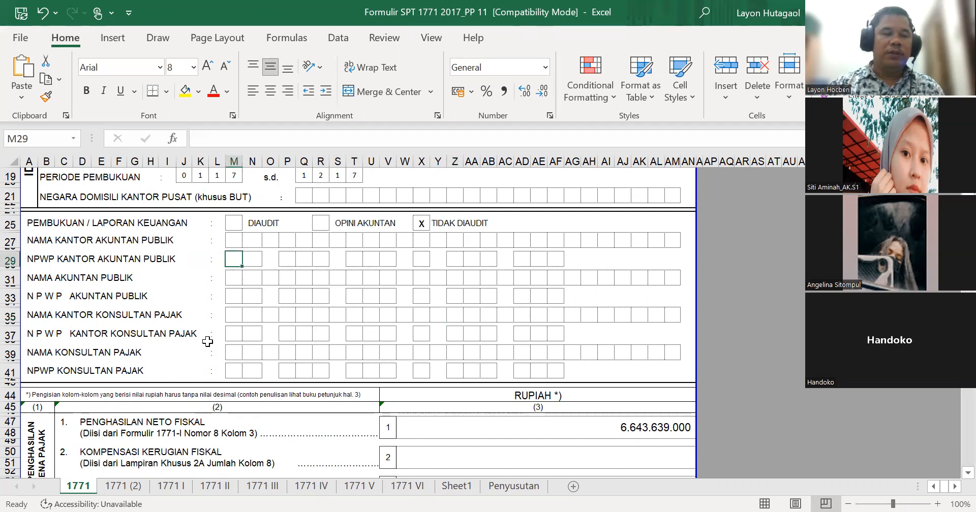
click(227, 283)
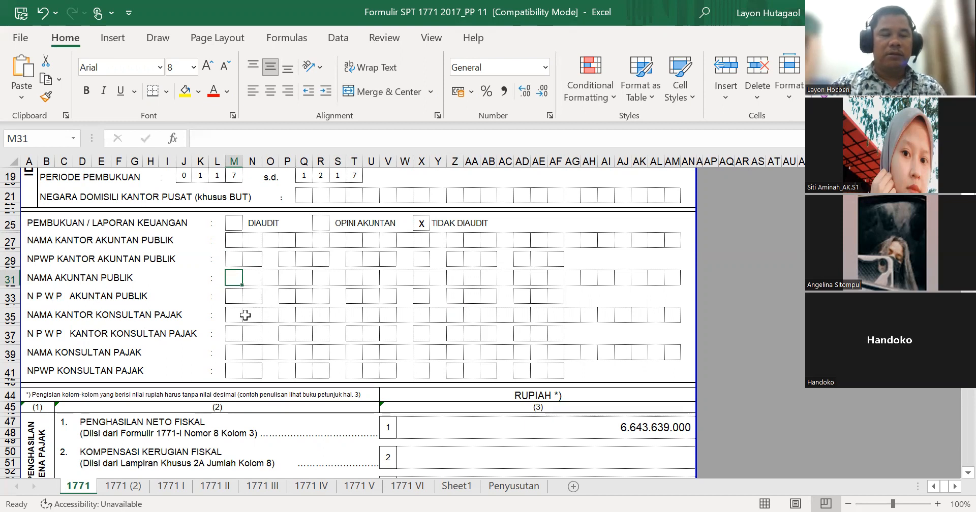
click(230, 316)
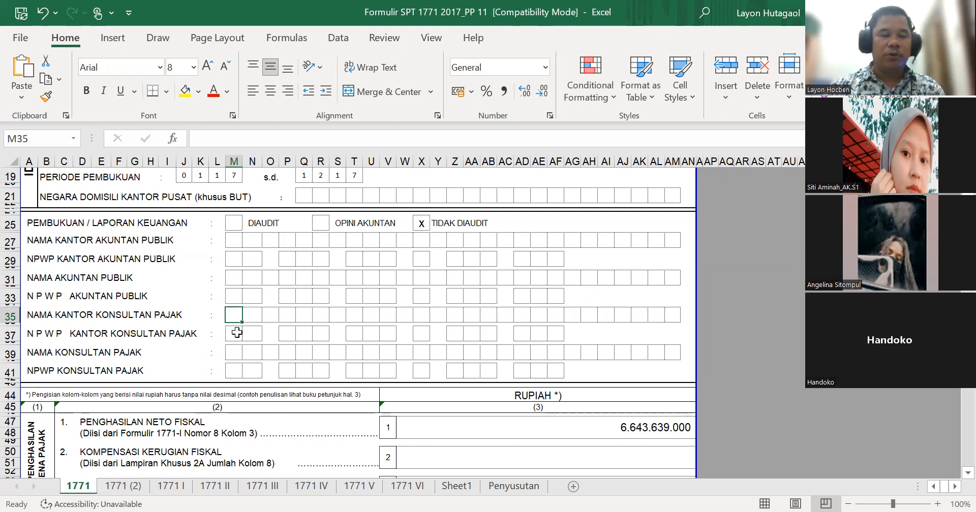
click(233, 353)
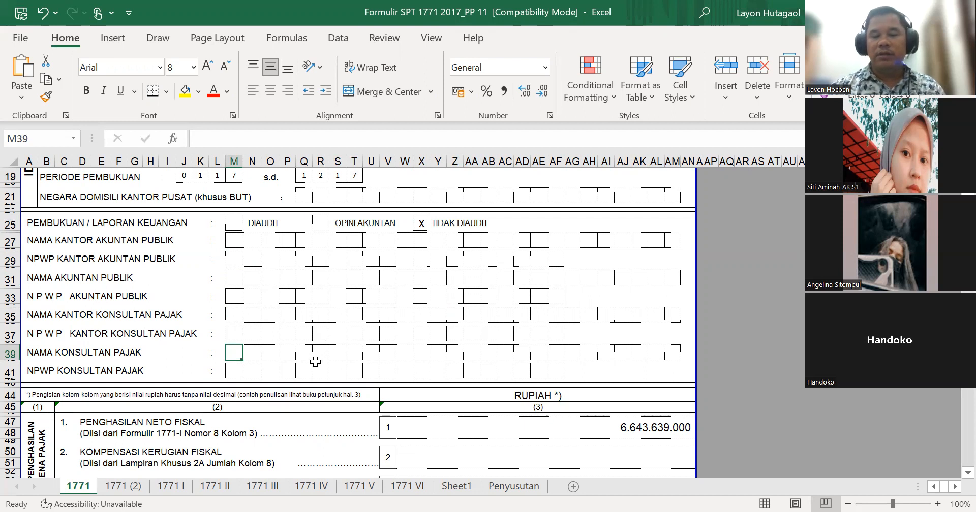
scroll(315, 362, down, 1)
scroll(315, 361, up, 3)
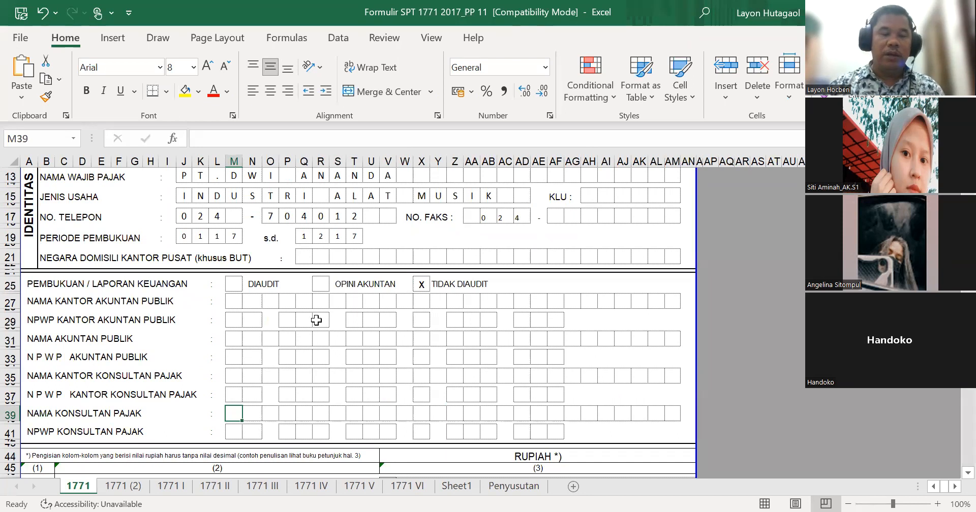
scroll(316, 320, up, 1)
scroll(316, 320, down, 3)
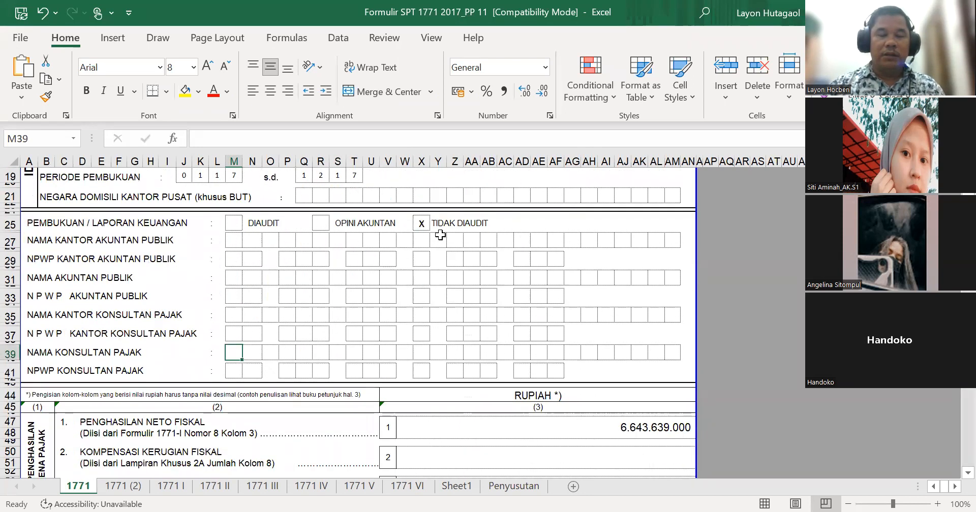
scroll(412, 283, down, 2)
scroll(412, 290, up, 4)
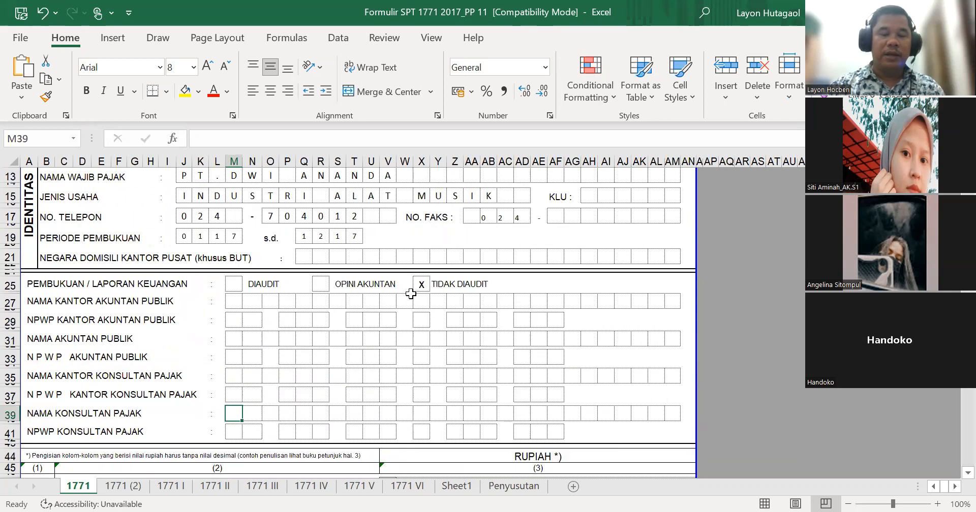
scroll(410, 294, up, 4)
scroll(404, 294, down, 3)
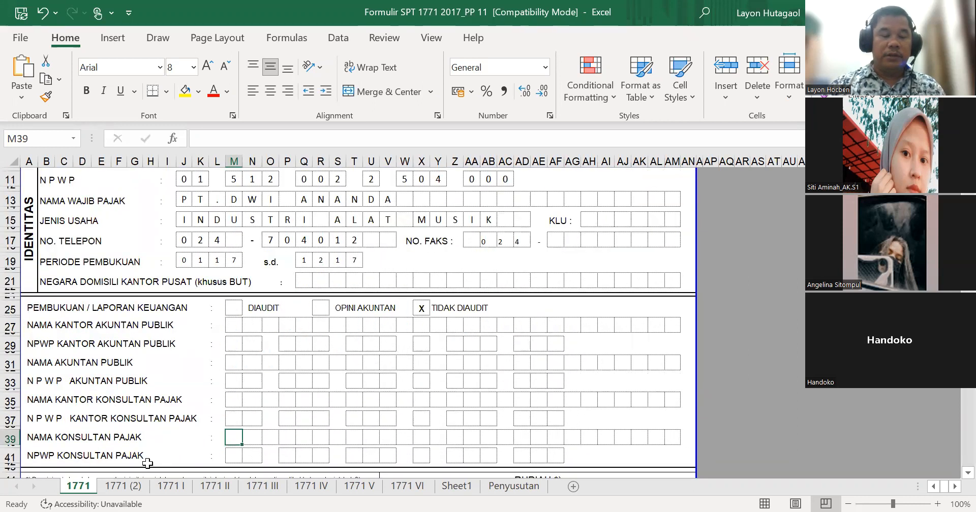
Clear the item 14a amount, PENGHASILAN YANG MENJADI DASAR PENGHITUNGAN ANGSURAN, on sheet 1771 (2).
click(130, 486)
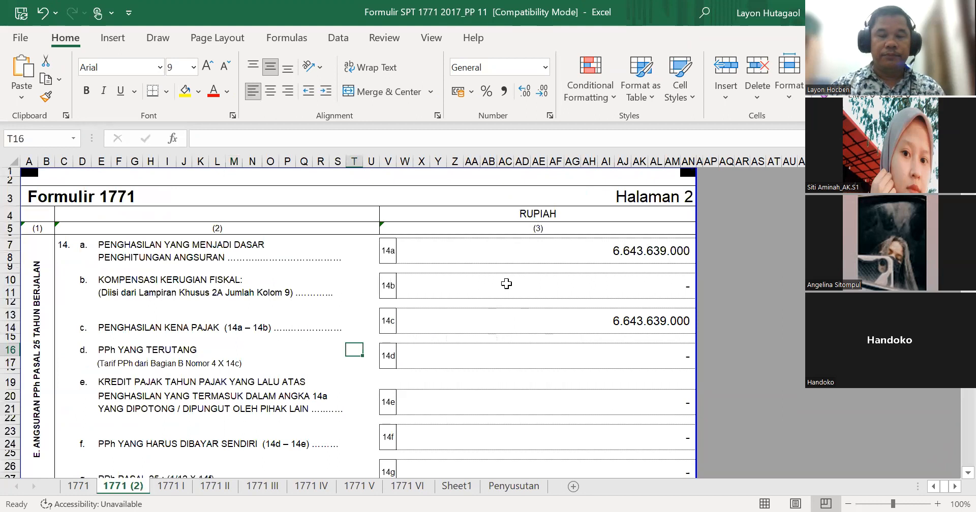
scroll(567, 274, down, 1)
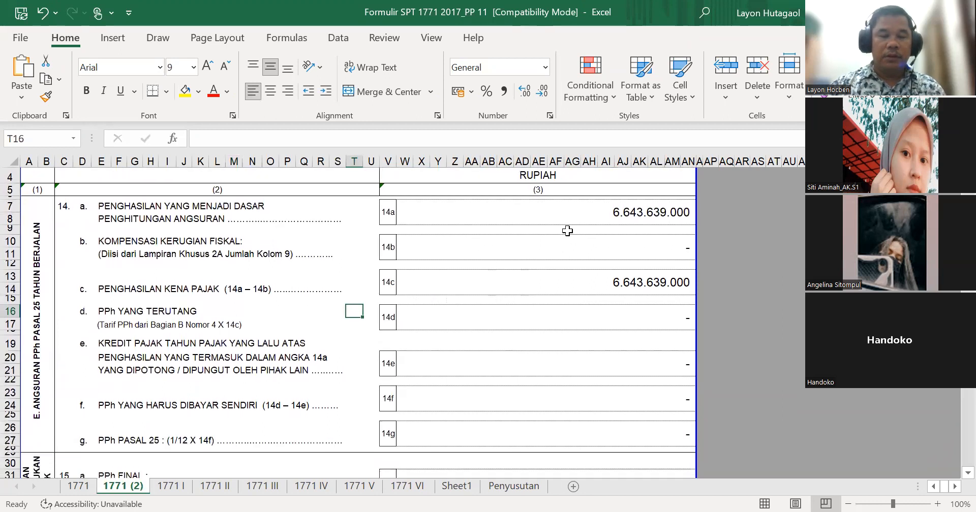
click(576, 212)
key(Delete)
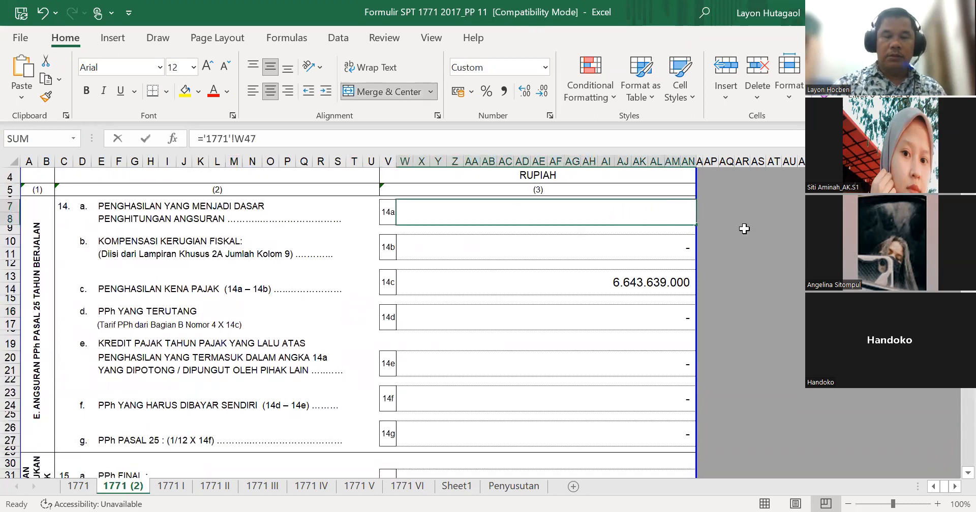
Try to set the item 14a amount to 0 on sheet 1771 (2).
text(0)
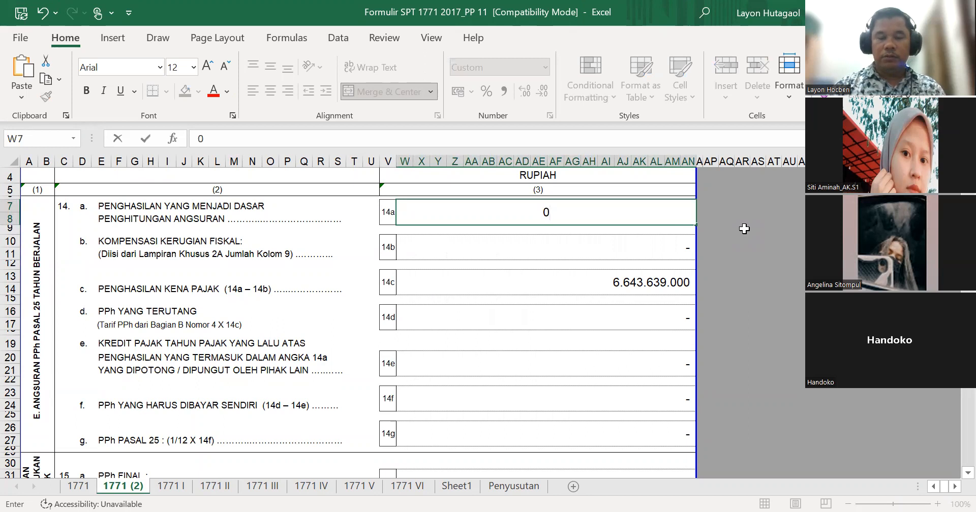
key(Escape)
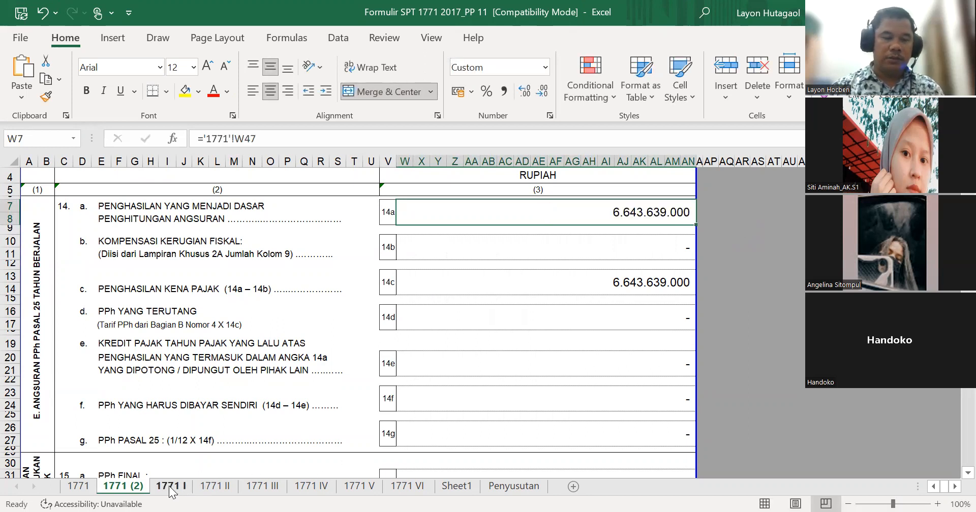
Set item 1a, PEREDARAN USAHA, on sheet 1771 I to 0.
click(152, 482)
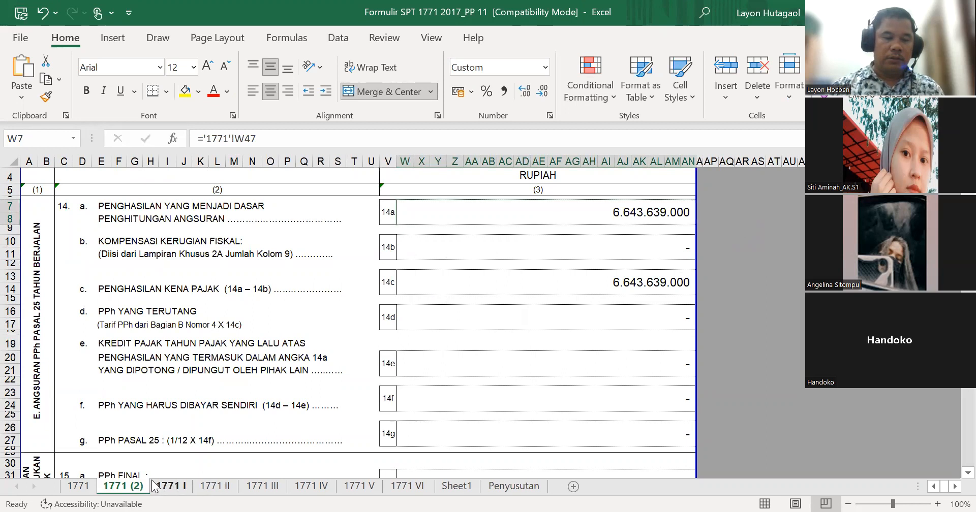
scroll(261, 359, down, 4)
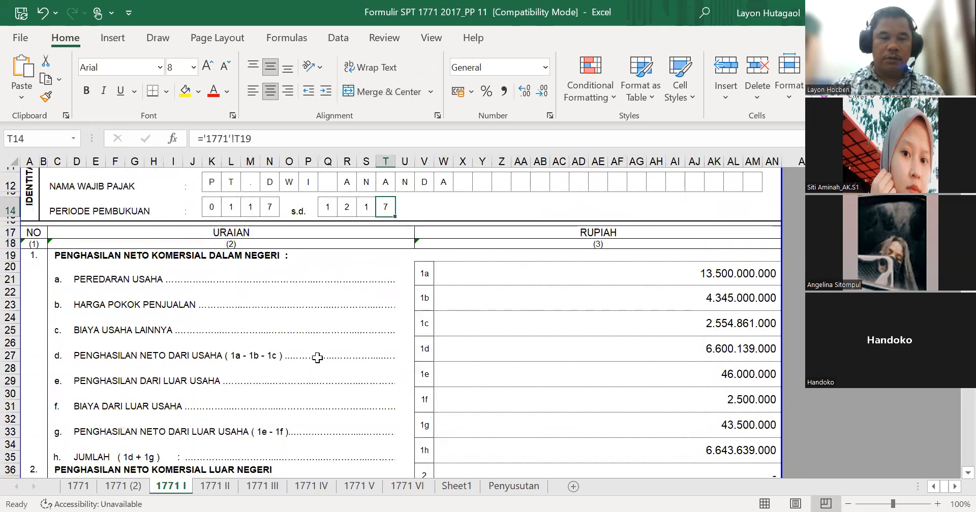
scroll(317, 358, down, 1)
click(698, 246)
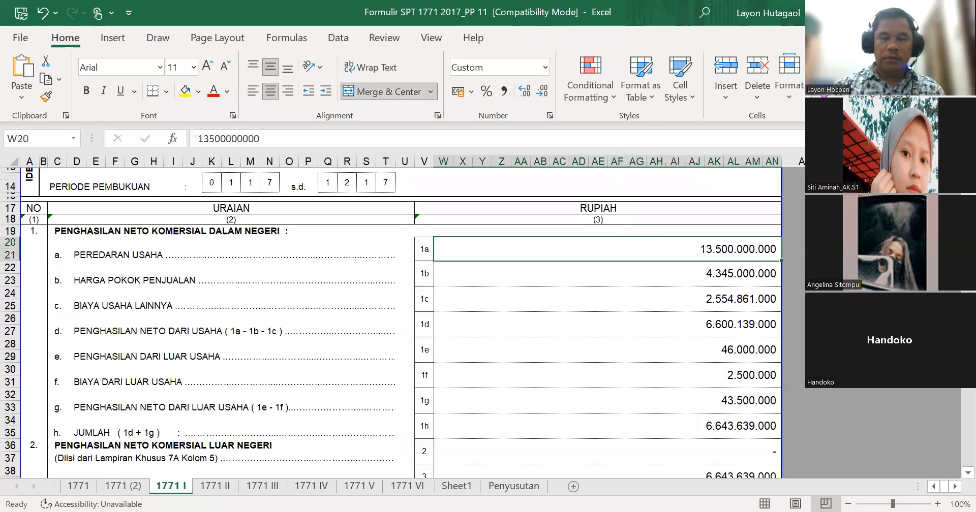
text(0)
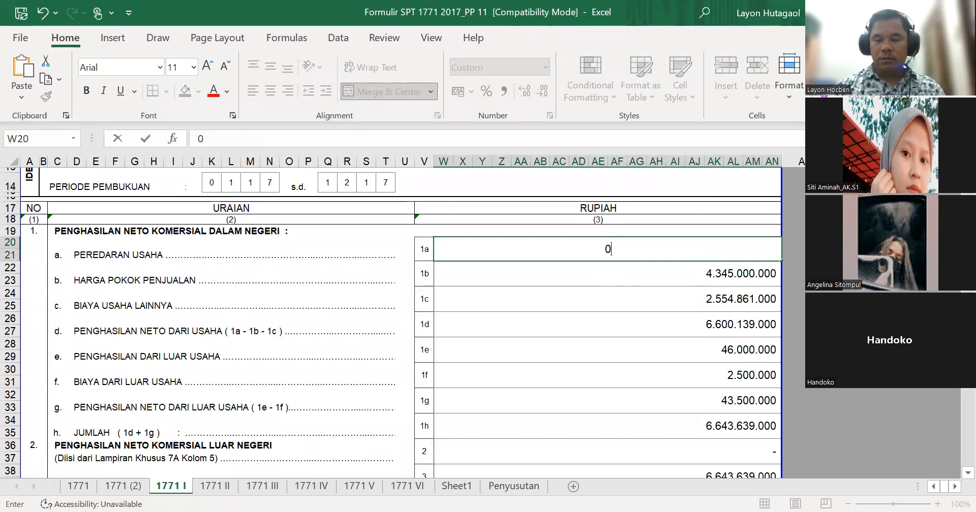
key(Return)
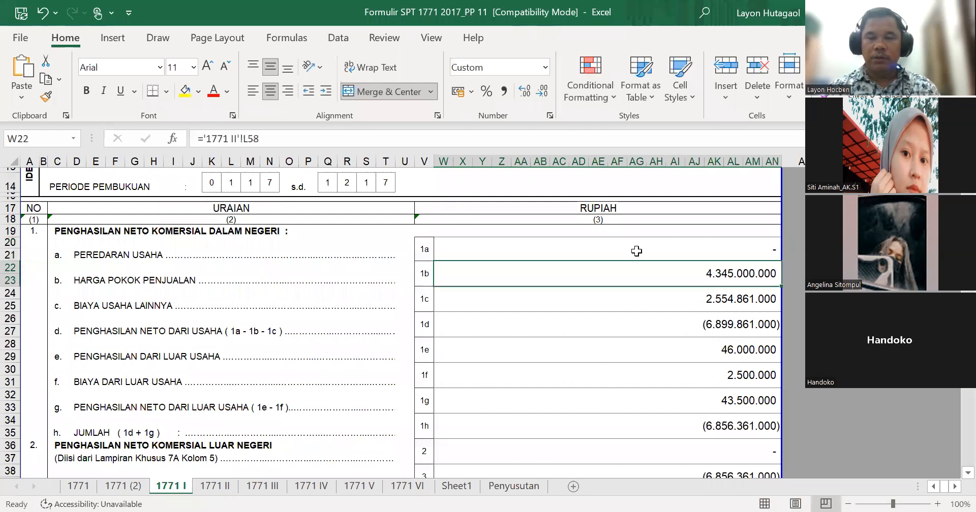
Set item 1e, PENGHASILAN DARI LUAR USAHA, on sheet 1771 I to 0.
scroll(642, 259, down, 1)
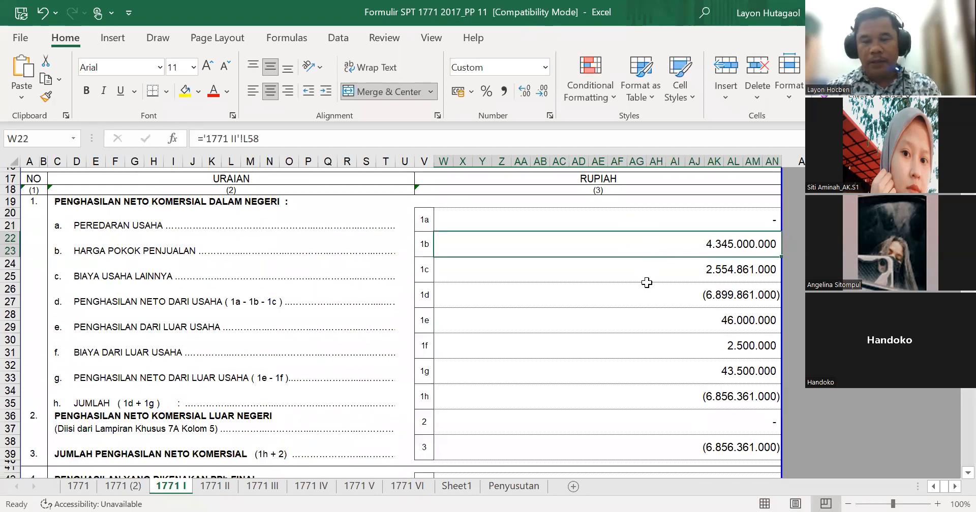
scroll(646, 283, down, 1)
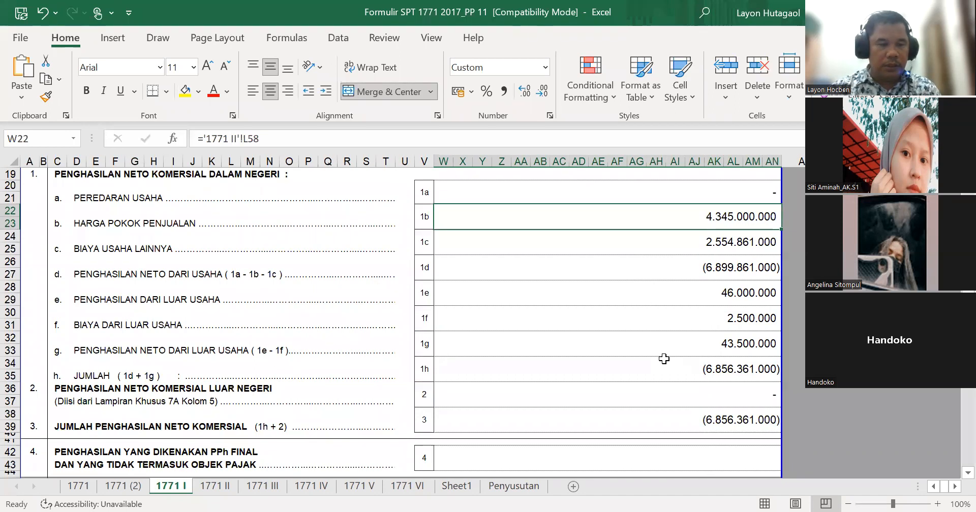
click(703, 309)
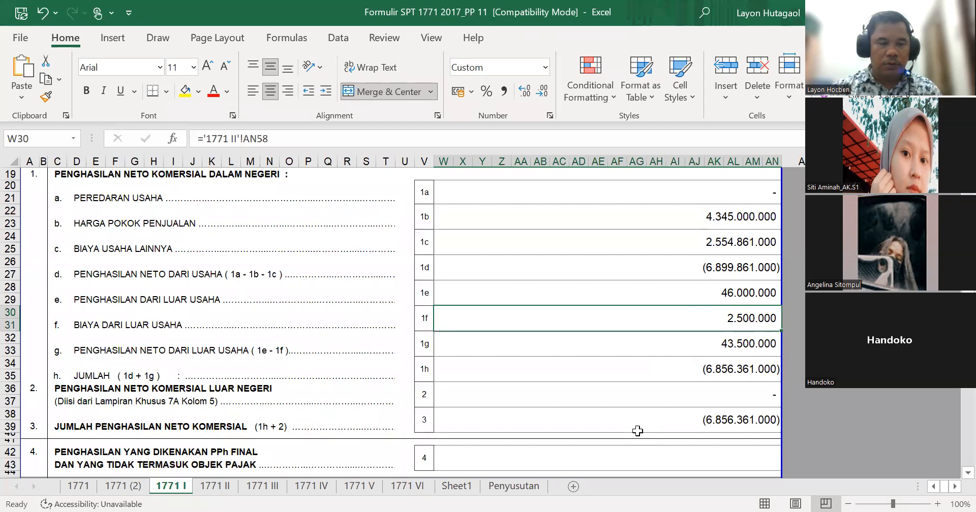
click(721, 299)
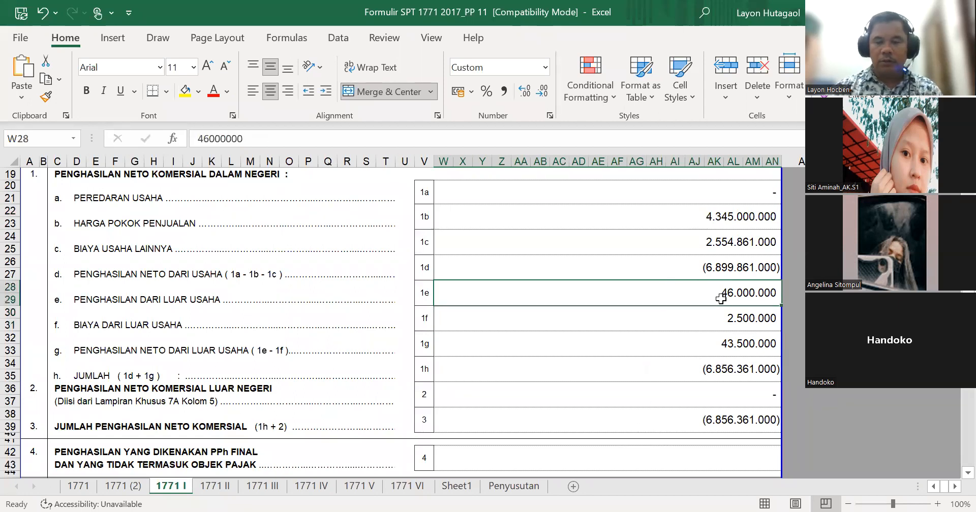
text(0)
key(Return)
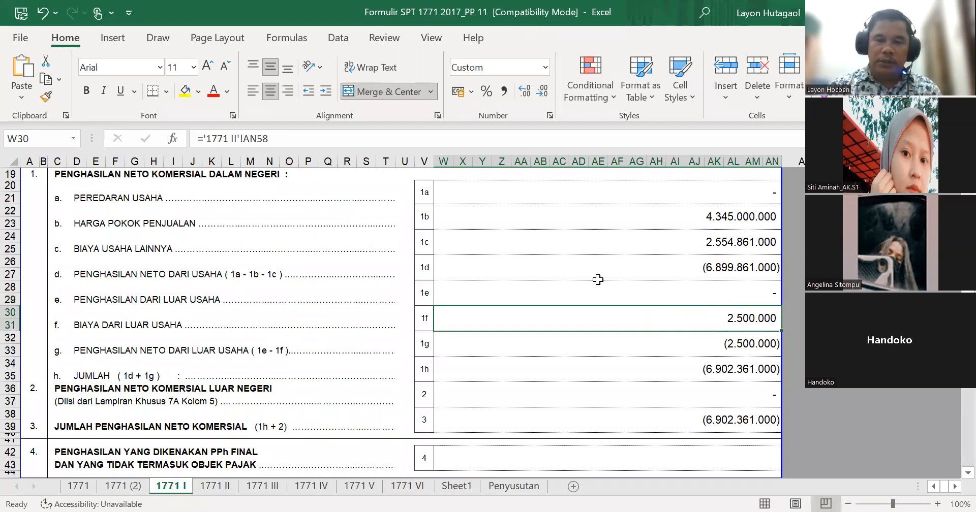
Review sheet 1771, from the TAHUN PAJAK and IDENTITAS sections down to the KREDIT PAJAK items.
scroll(598, 280, down, 1)
scroll(596, 279, up, 5)
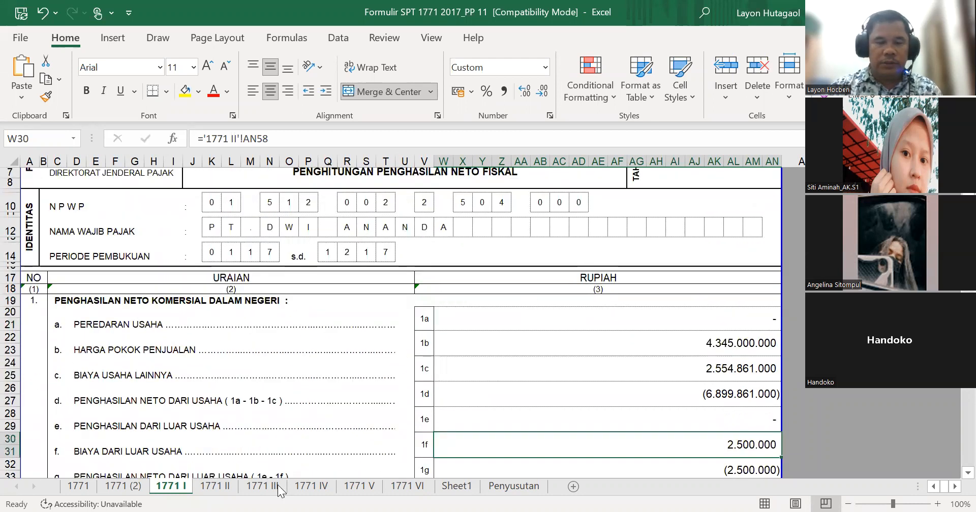
click(77, 485)
scroll(418, 214, up, 1)
scroll(418, 214, up, 2)
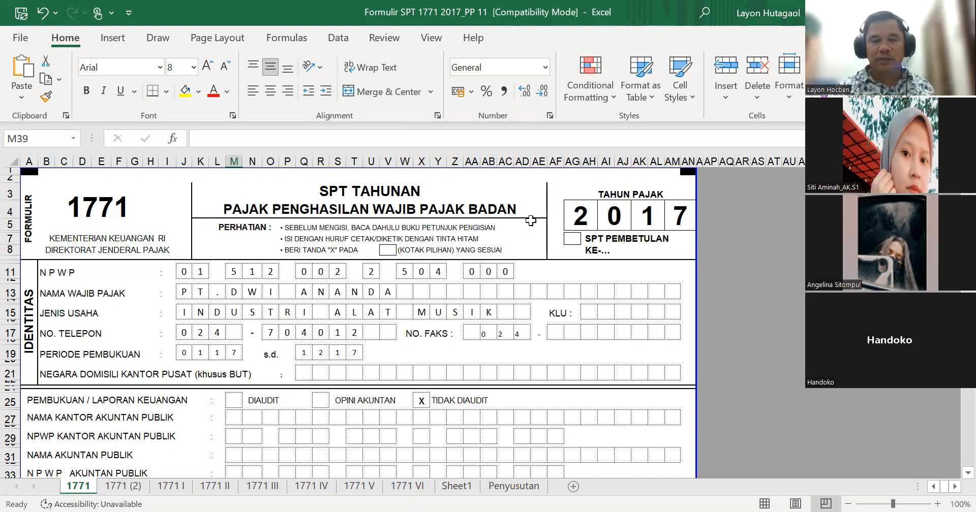
click(675, 209)
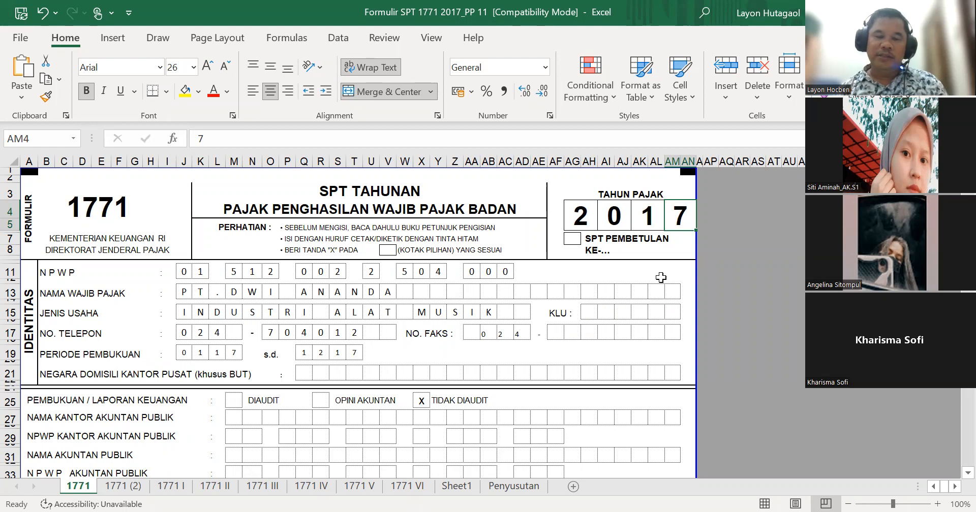
scroll(315, 305, down, 10)
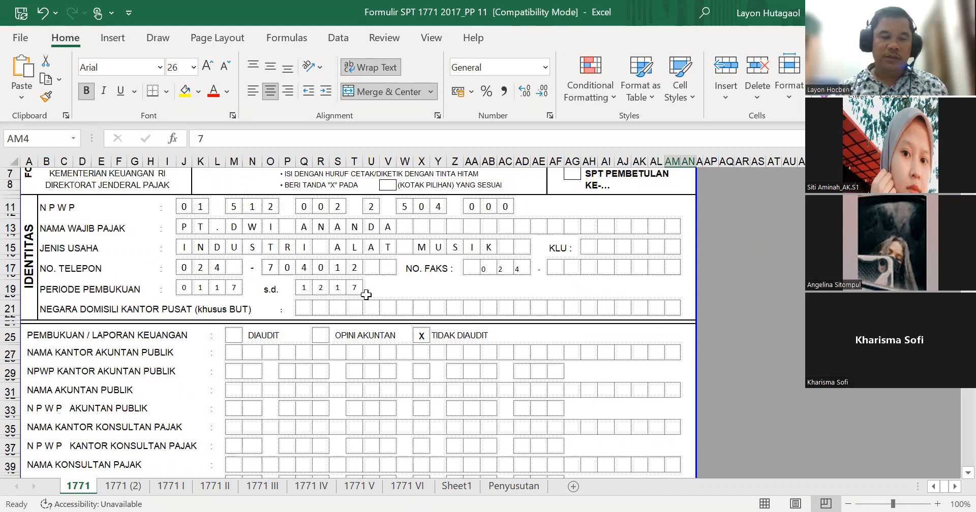
scroll(323, 257, down, 10)
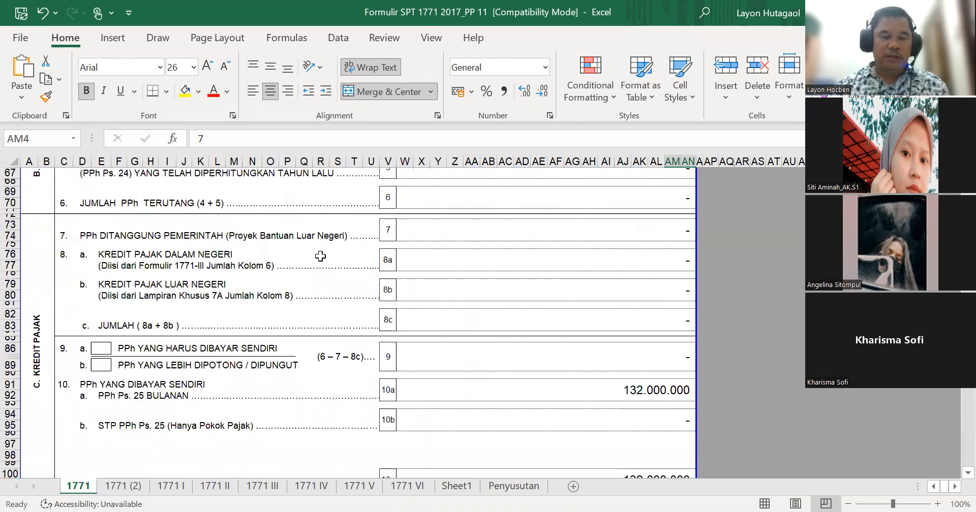
scroll(316, 258, up, 12)
Change the place (Tempat) in the PERNYATAAN section of sheet 1771 (2) to SEMARANG, keeping the trailing comma.
click(135, 486)
scroll(237, 309, down, 15)
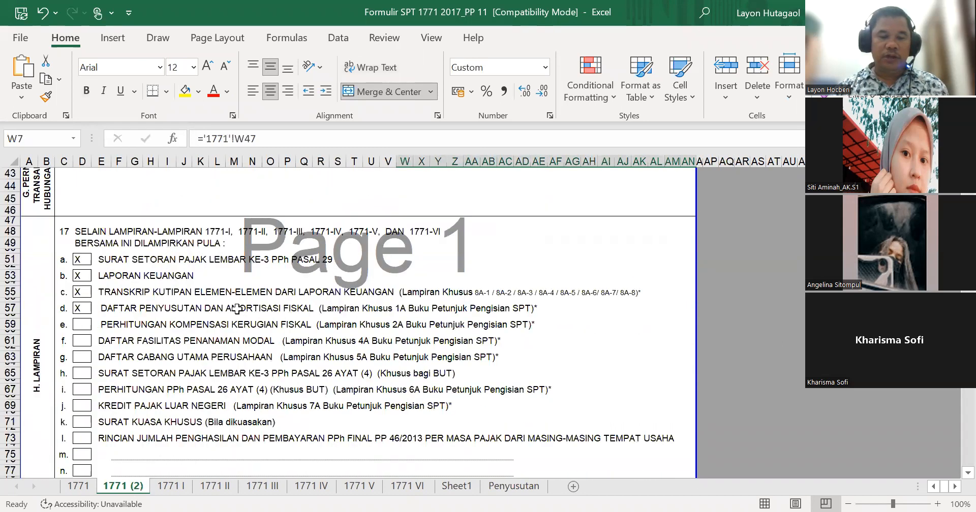
scroll(388, 355, down, 3)
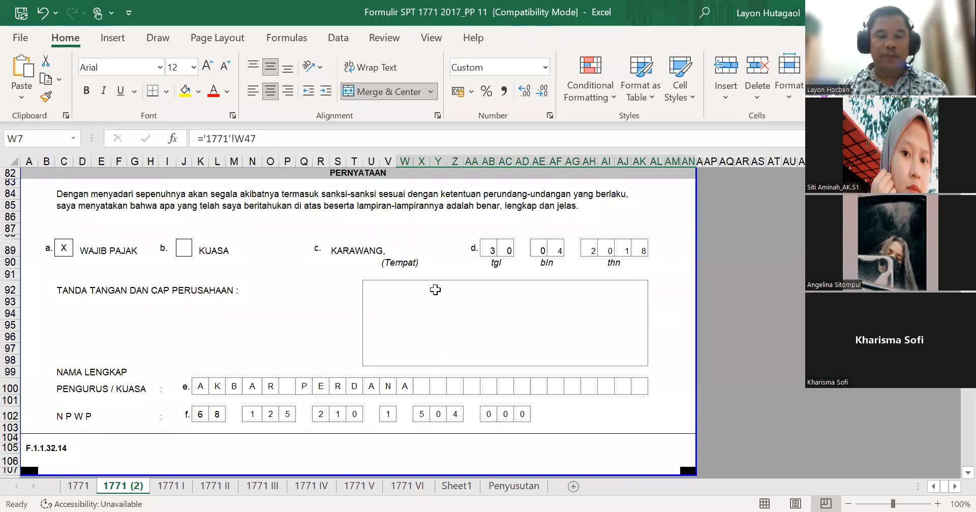
click(338, 250)
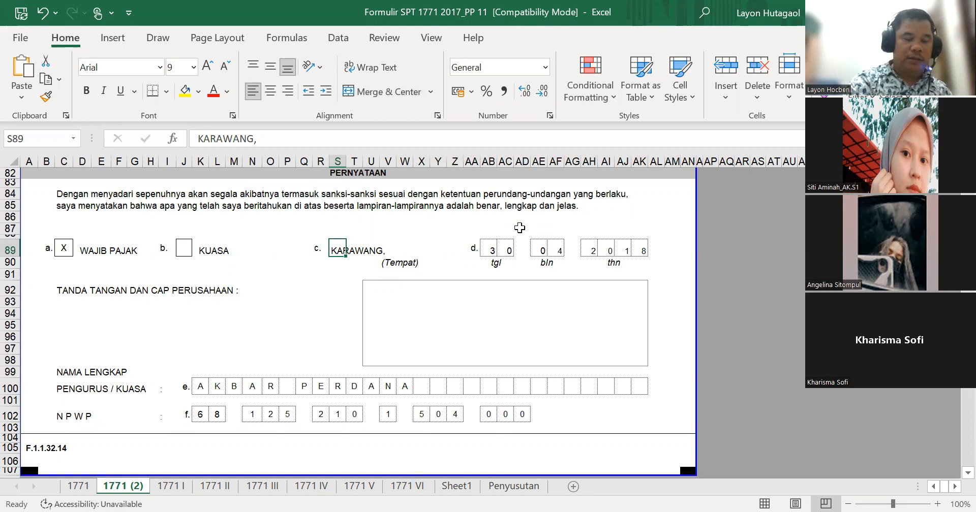
key(F2)
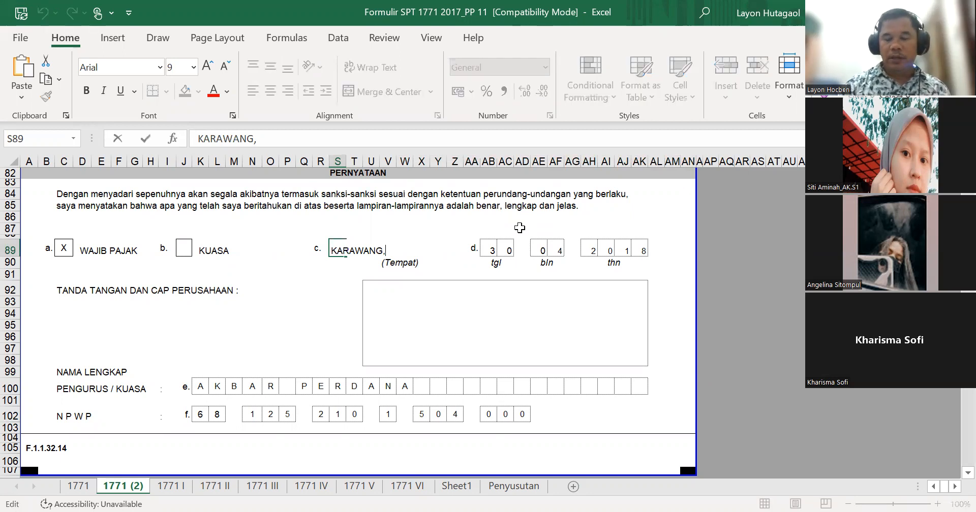
key(BackSpace)
key(BackSpace)
key(BackSpace)
key(BackSpace)
key(BackSpace)
key(BackSpace)
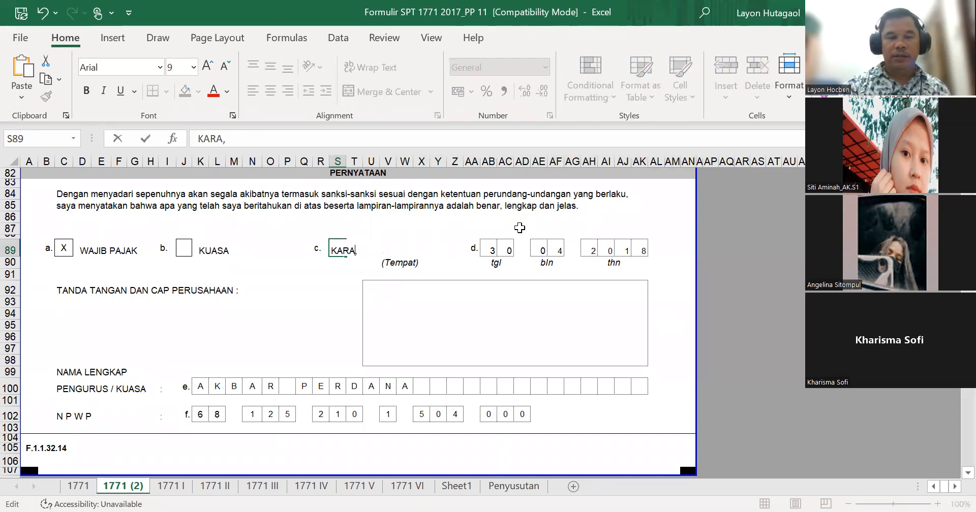
key(BackSpace)
key(BackSpace)
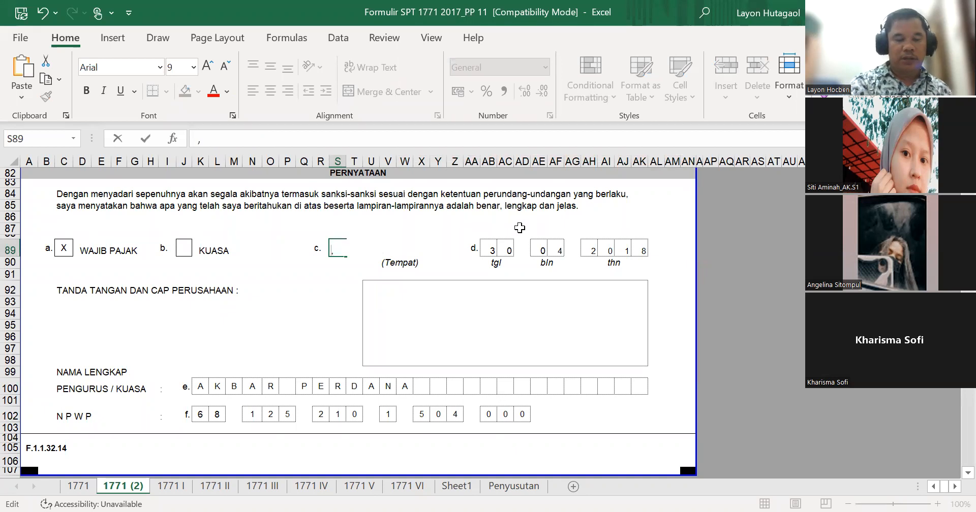
text(SEMARANG)
key(Return)
Center the day, month and year digits of the PERNYATAAN date horizontally and vertically in their boxes.
key(Up)
key(Up)
key(Right)
key(Right)
key(Right)
key(Right)
key(Right)
key(Down)
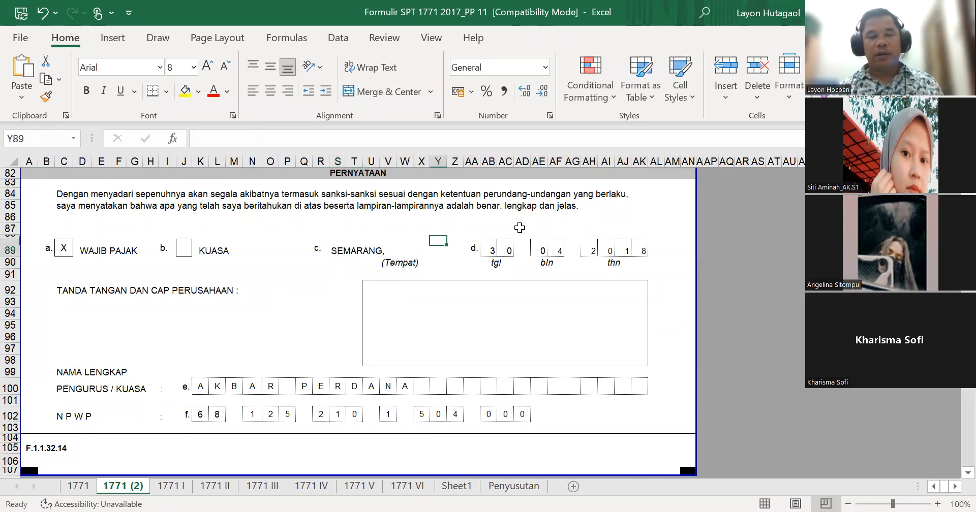
key(Right)
key(Right)
key(Right)
key(Right)
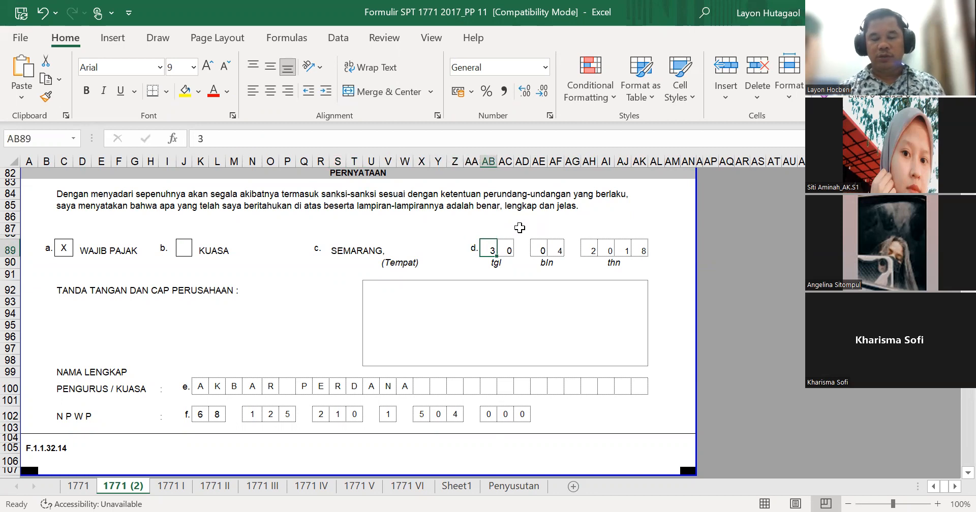
key(shift+Right)
key(shift+Right)
key(shift+Right)
key(shift+Right)
key(shift+Right)
key(shift+Right)
key(shift+Right)
key(shift+Right)
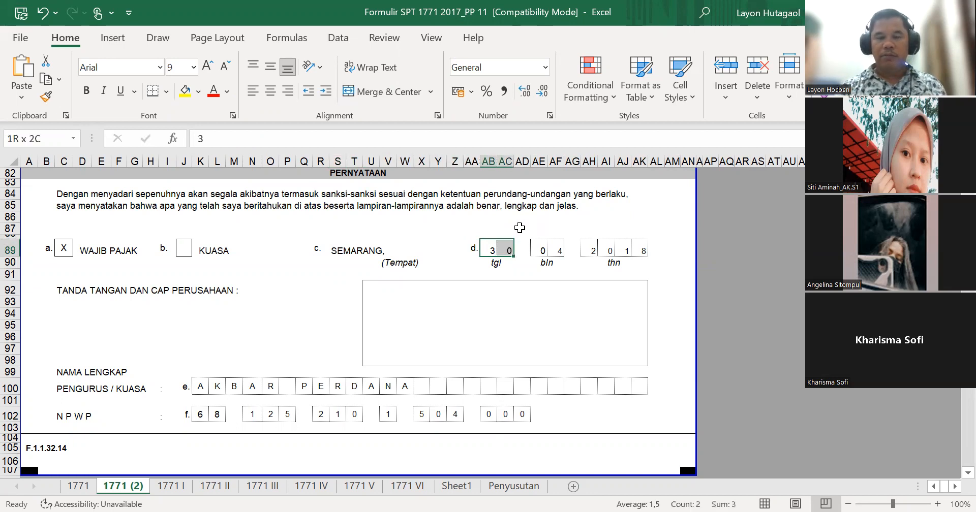
key(shift+Right)
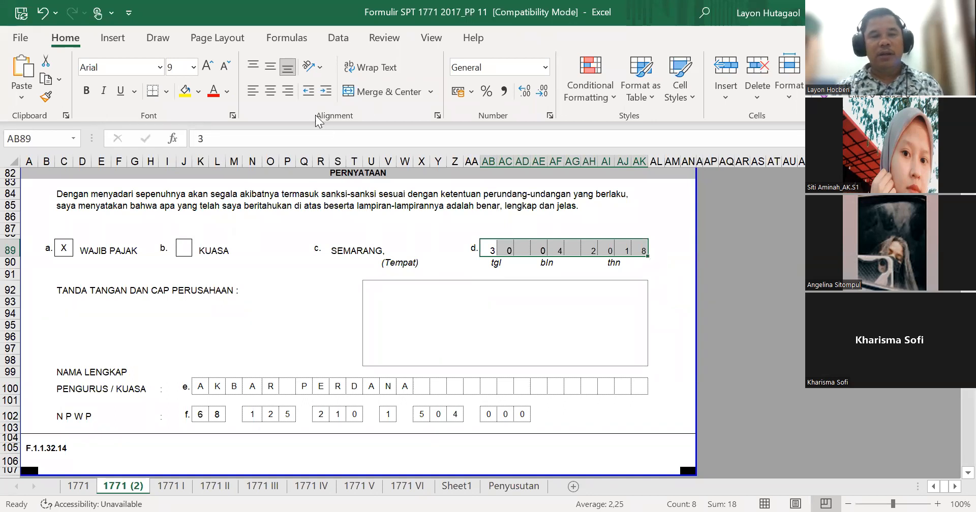
click(272, 91)
click(268, 67)
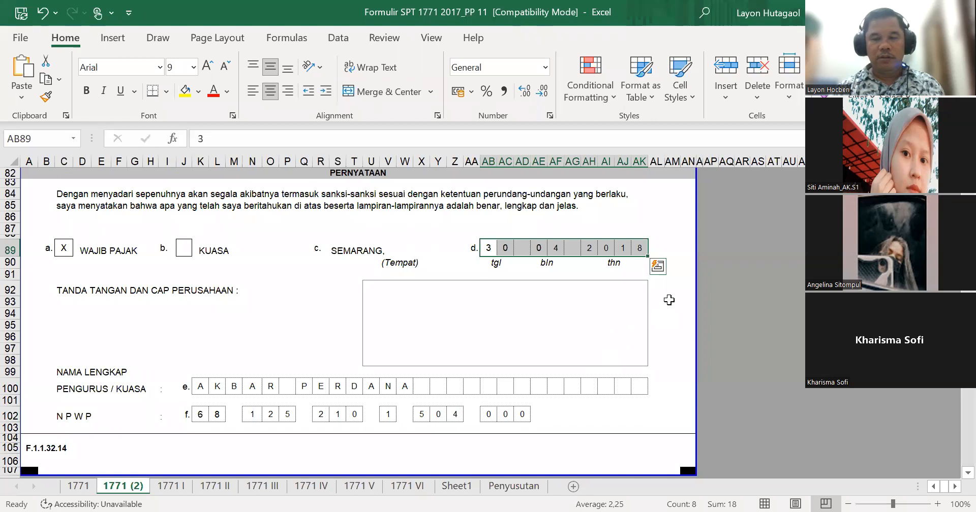
click(667, 300)
Review items 14 to 16 on sheet 1771 (2) and look through the attachment sheets 1771 I to 1771 IV.
scroll(597, 328, up, 9)
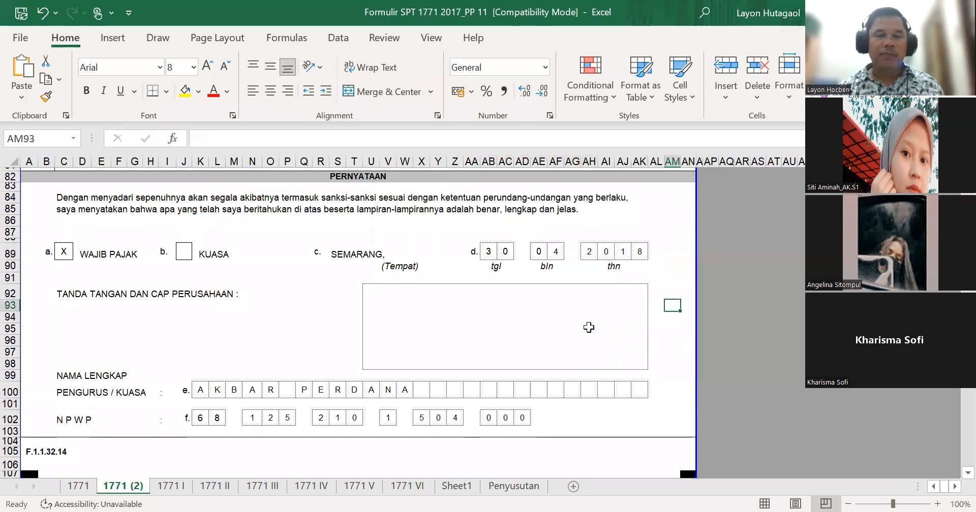
scroll(587, 328, up, 15)
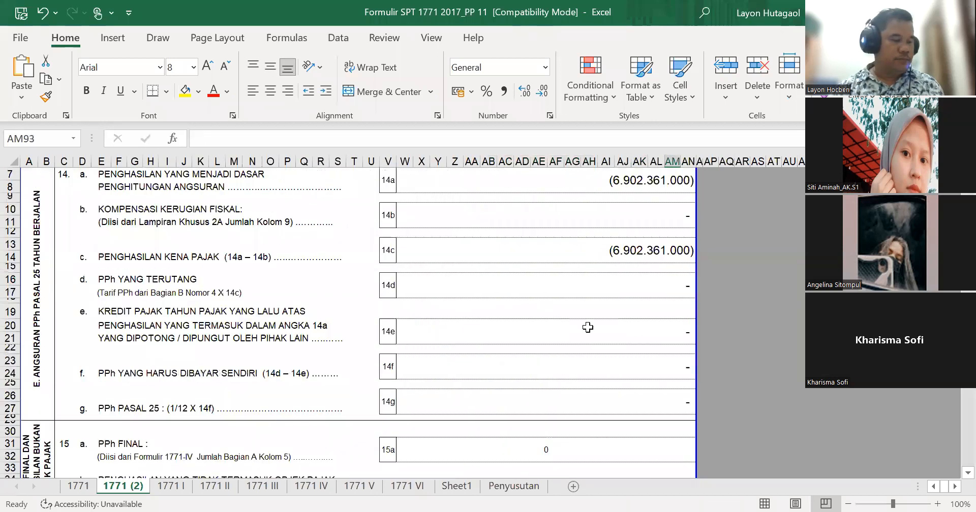
scroll(587, 327, down, 1)
scroll(588, 328, up, 1)
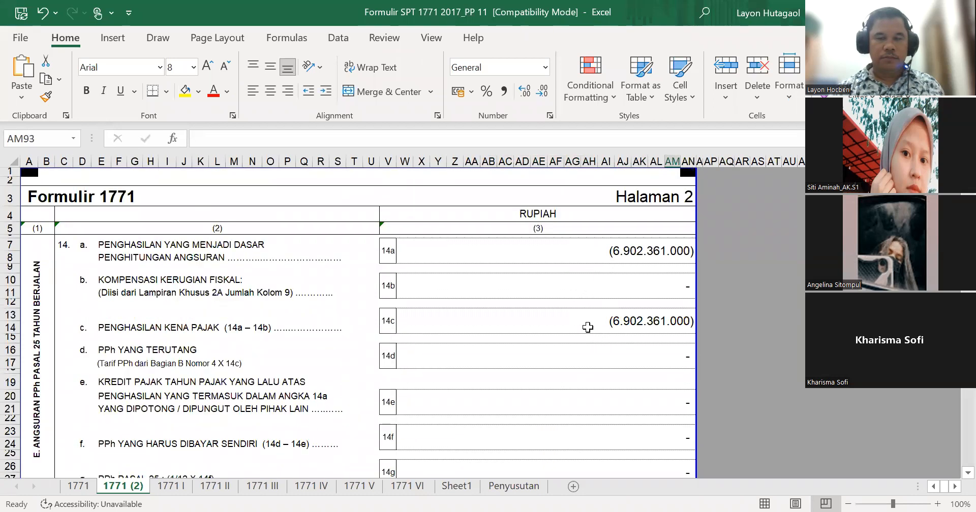
scroll(587, 327, down, 3)
scroll(588, 328, up, 3)
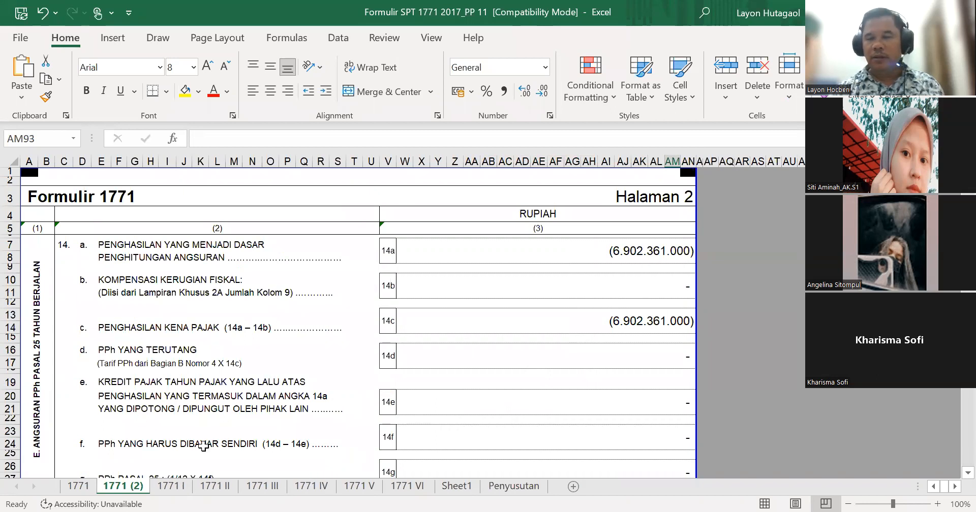
scroll(414, 284, down, 10)
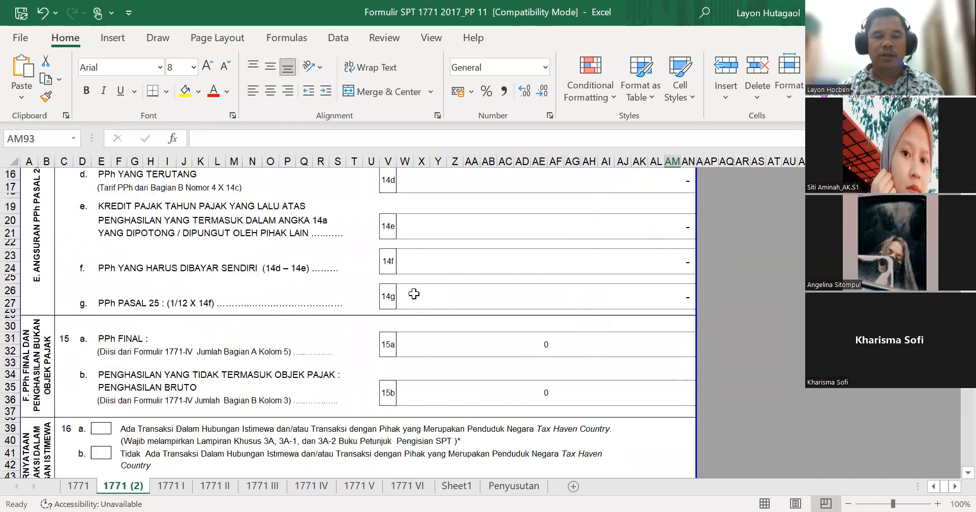
click(173, 487)
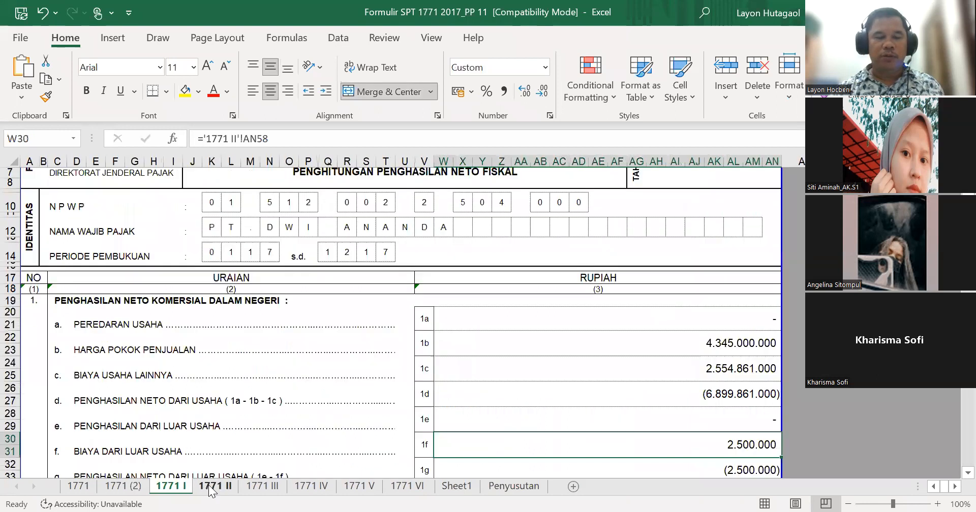
click(215, 487)
click(253, 488)
click(311, 487)
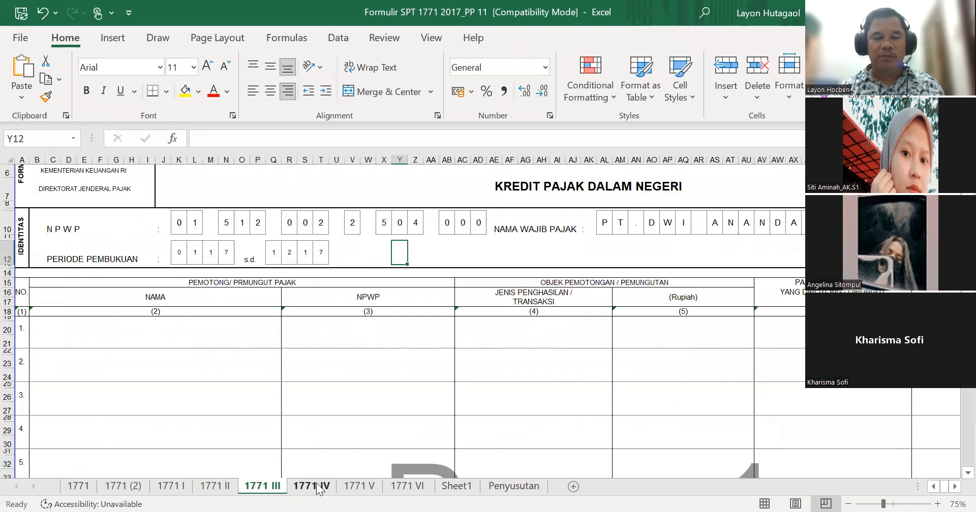
Look through attachment sheets 1771 V and 1771 VI, the Penyusutan sheet and the main 1771 form.
click(361, 487)
click(401, 488)
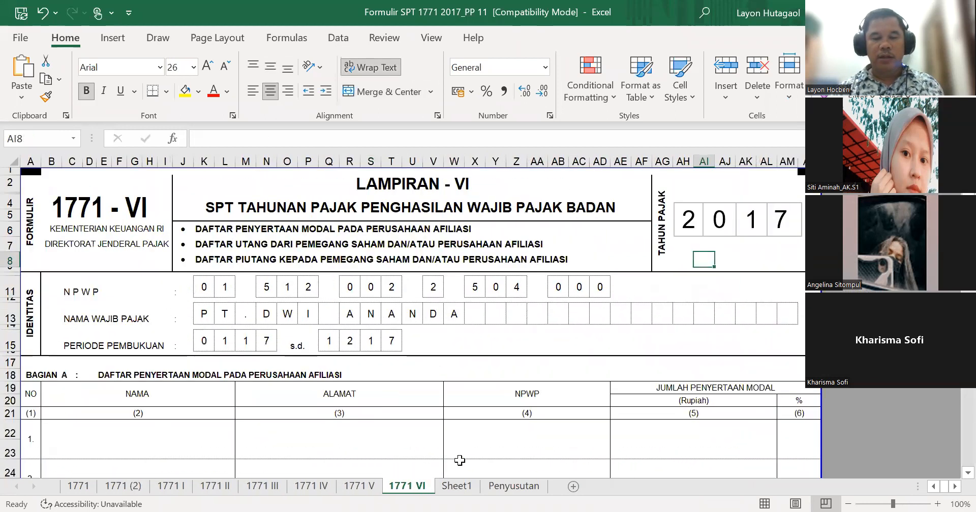
click(502, 488)
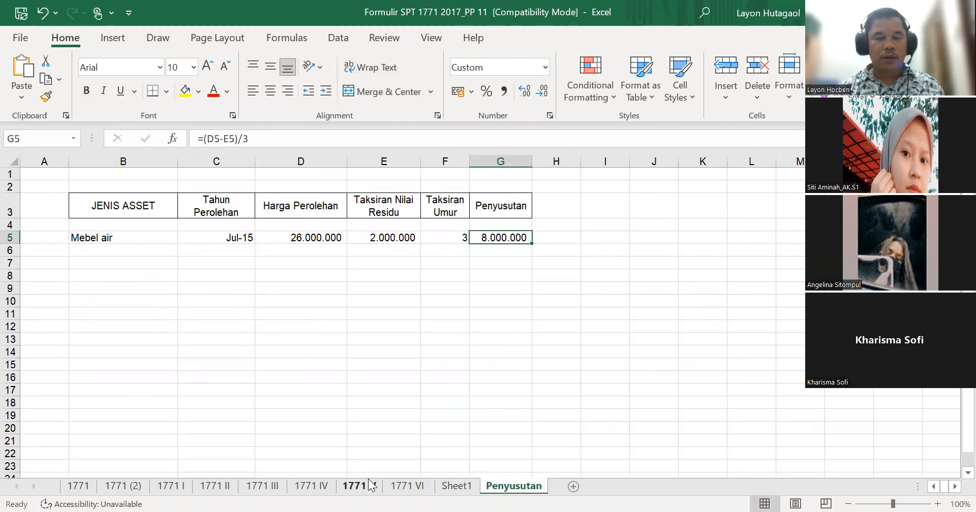
click(78, 489)
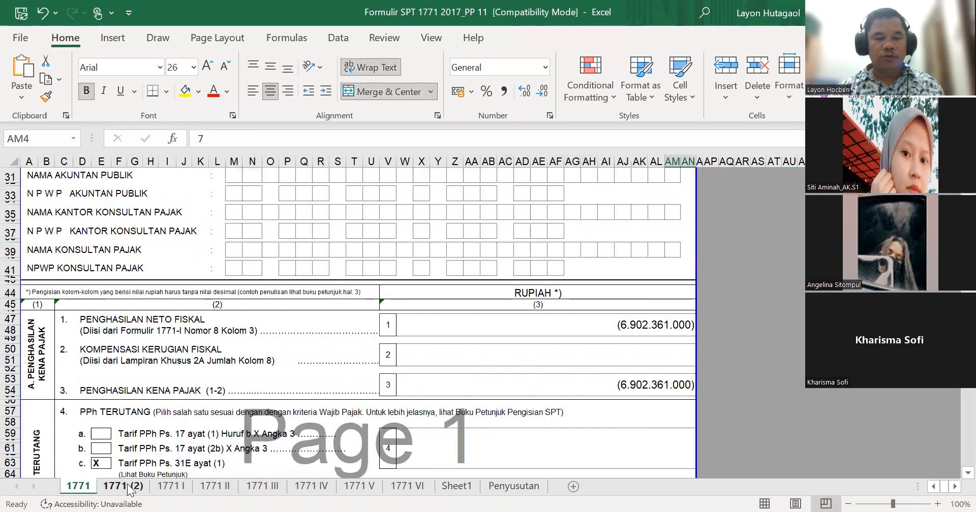
Review the cost breakdown on sheet 1771 II, from the totals row up to the IDENTITAS section.
click(214, 486)
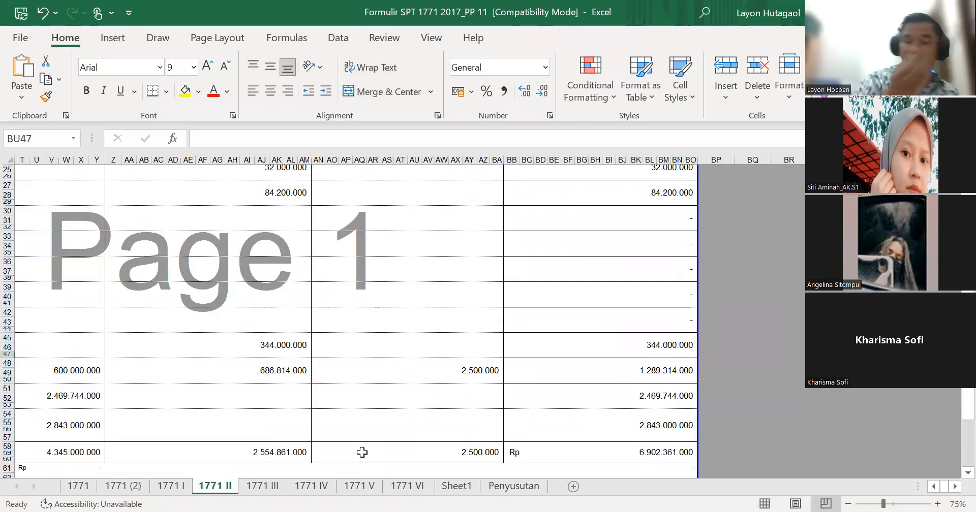
key(Left)
key(Left)
key(Left)
key(Left)
key(Left)
key(Left)
key(Left)
key(Left)
key(Left)
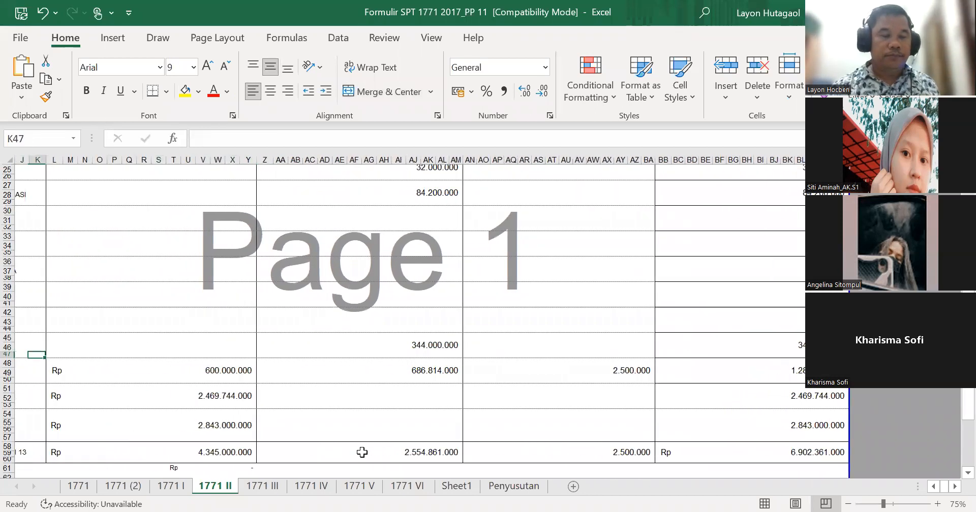
key(Up)
key(Up)
key(Up)
key(Up)
key(Up)
key(Up)
key(Up)
key(Up)
key(Up)
key(Up)
key(Up)
key(Up)
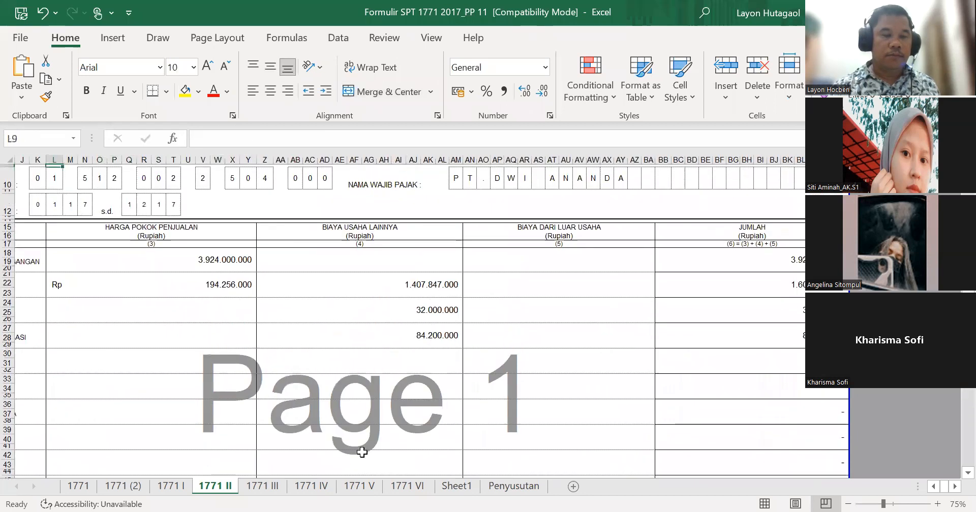
key(Down)
key(Down)
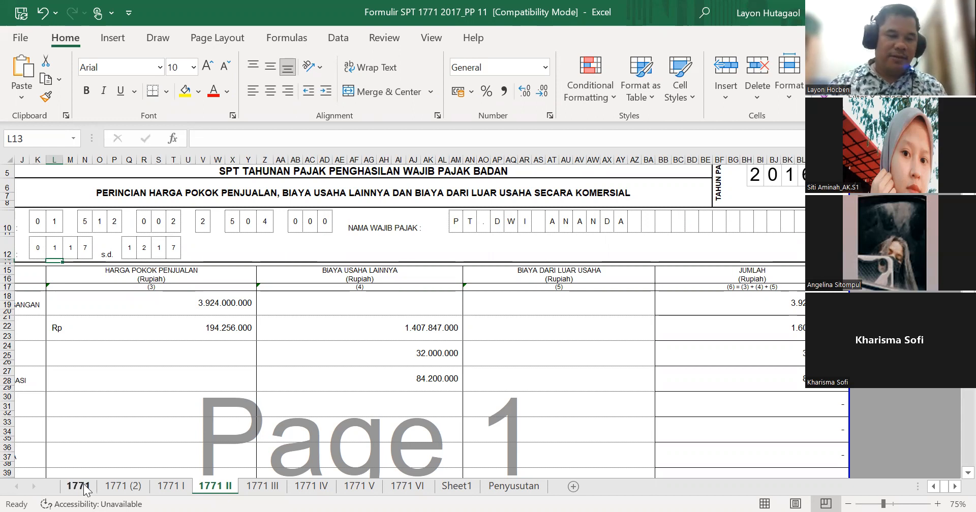
Enter 7.928.647.000 as PEREDARAN USAHA (item 1a) on sheet 1771 I.
click(181, 493)
click(716, 325)
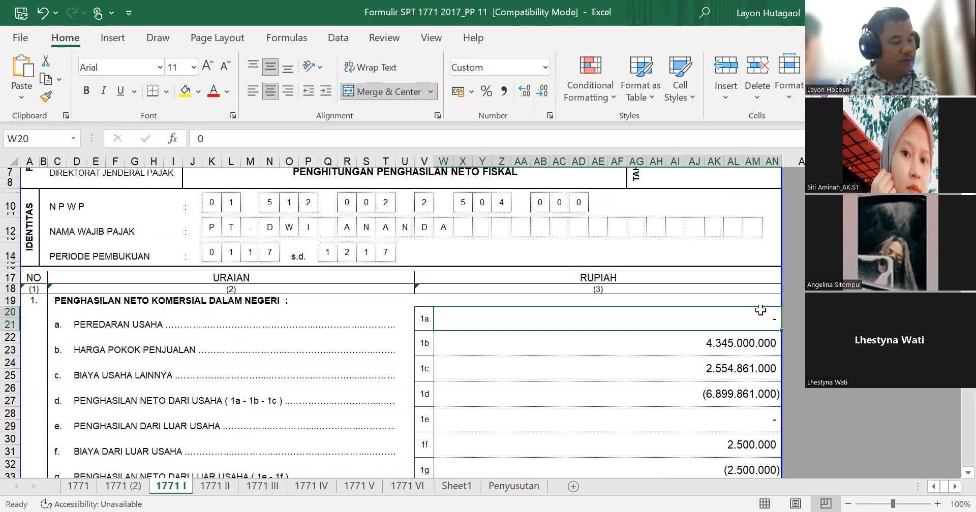
text(7.9)
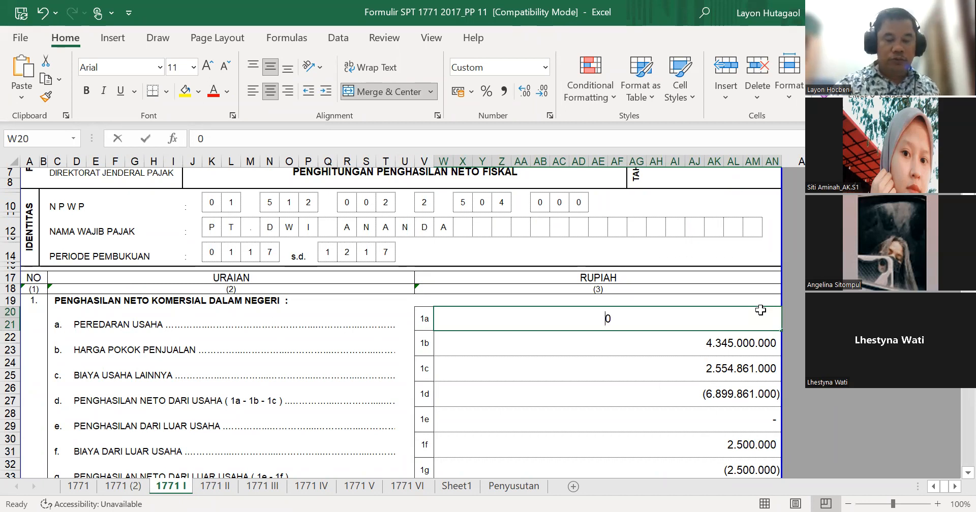
text(2)
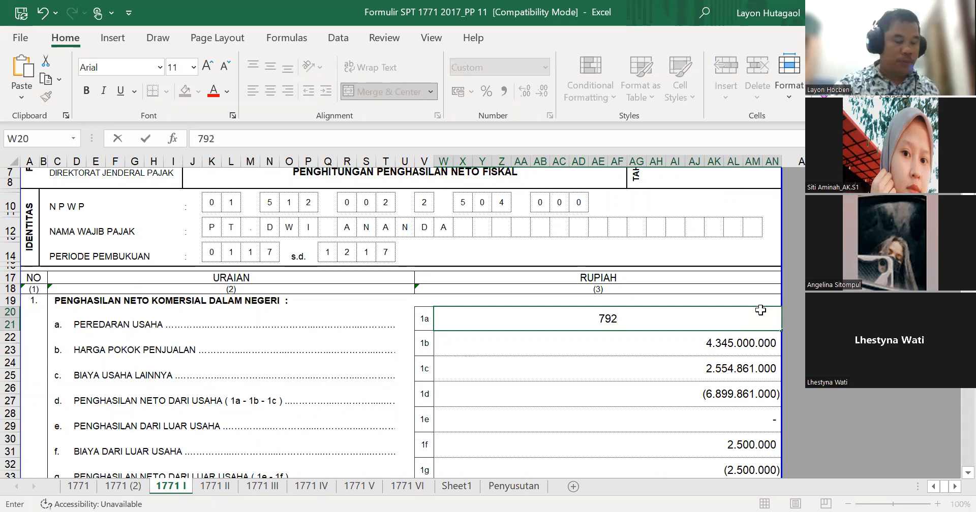
text(8)
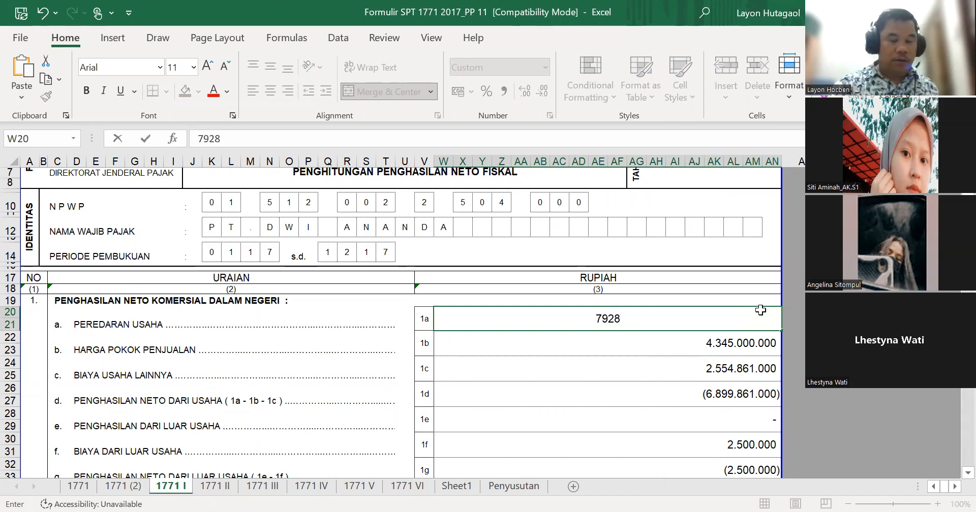
text(.647)
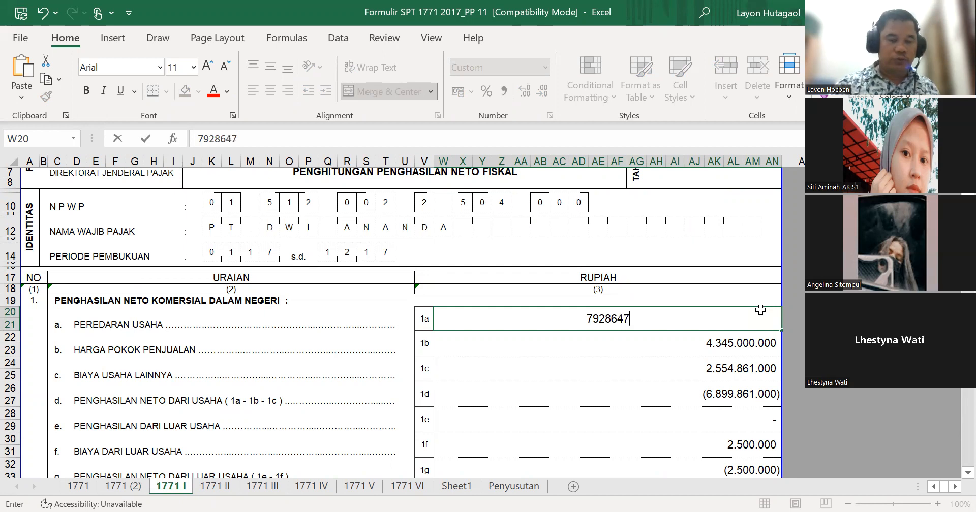
text(.000)
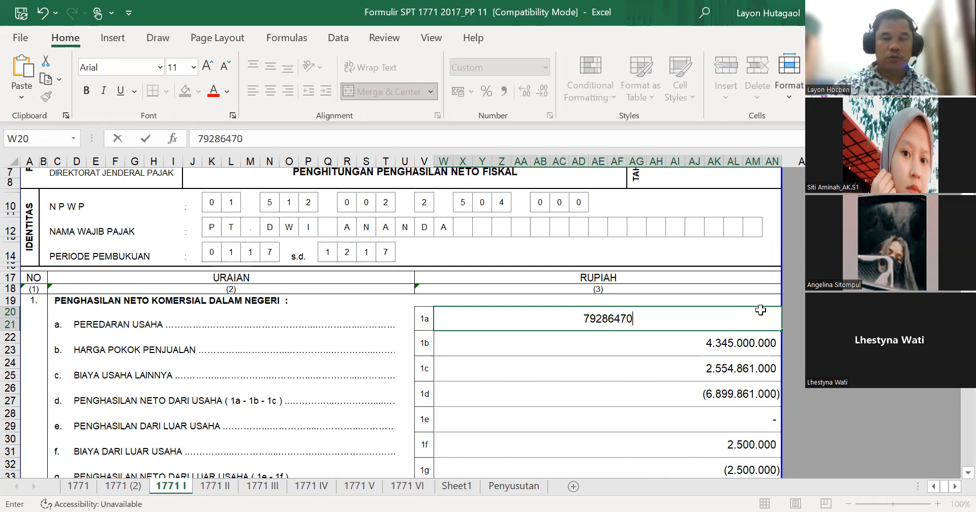
key(Return)
Check the domestic commercial net income items under section 1 of sheet 1771 I, including the formula for item 1d.
key(Down)
key(Down)
key(Down)
key(Down)
key(Down)
key(Up)
key(Up)
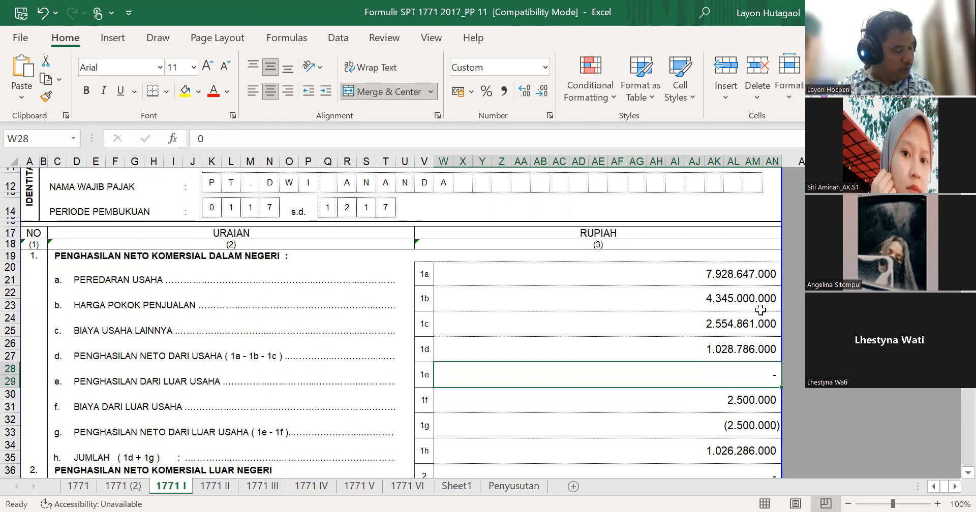
key(Up)
key(Up)
key(Up)
key(Up)
key(Down)
key(Down)
key(Down)
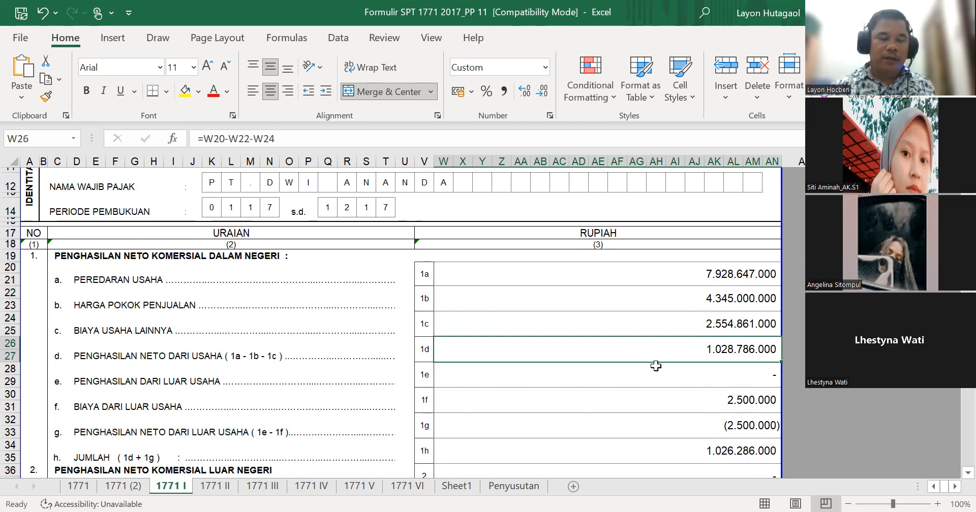
Examine the first cost row on sheet 1771 II across its amount and JUMLAH columns, and compare it with the row below.
click(215, 486)
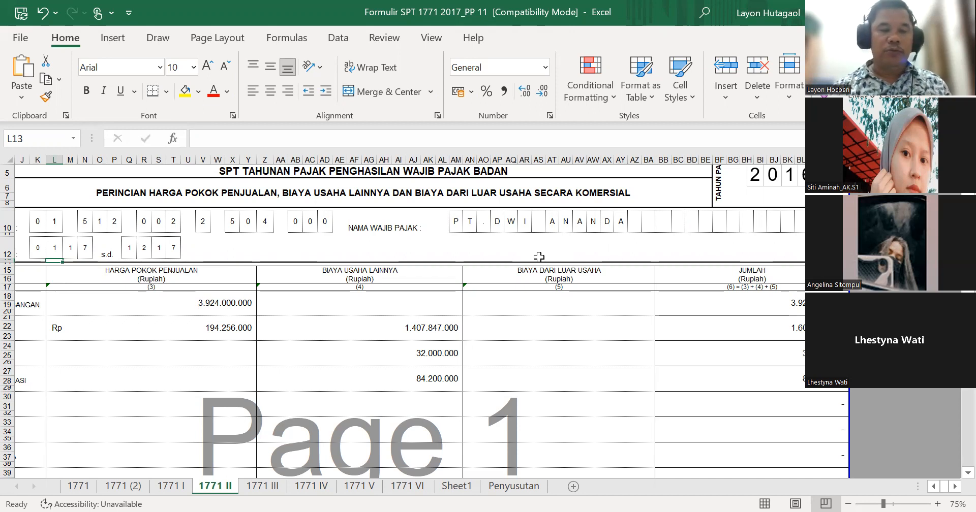
key(Left)
key(Right)
key(Down)
key(Down)
key(Down)
key(Down)
key(Up)
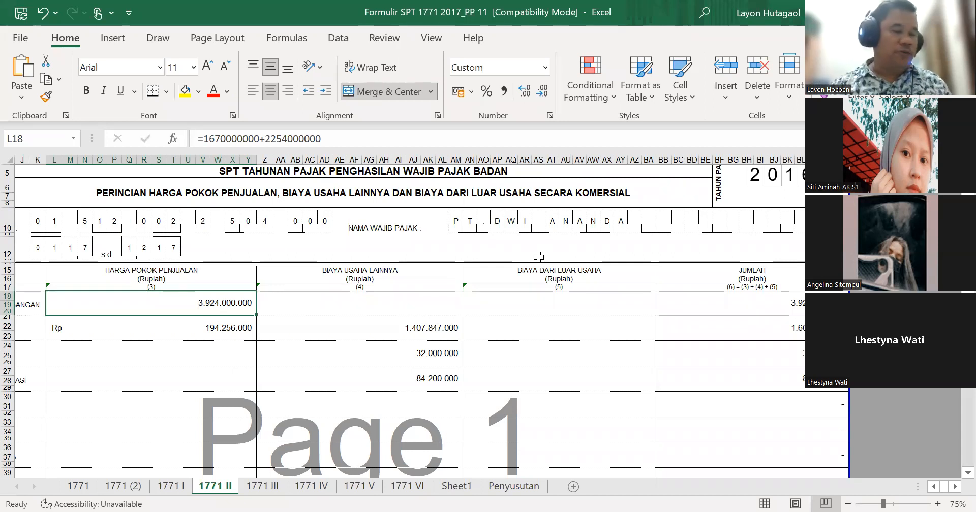
key(Left)
key(Right)
key(Right)
key(Right)
key(Right)
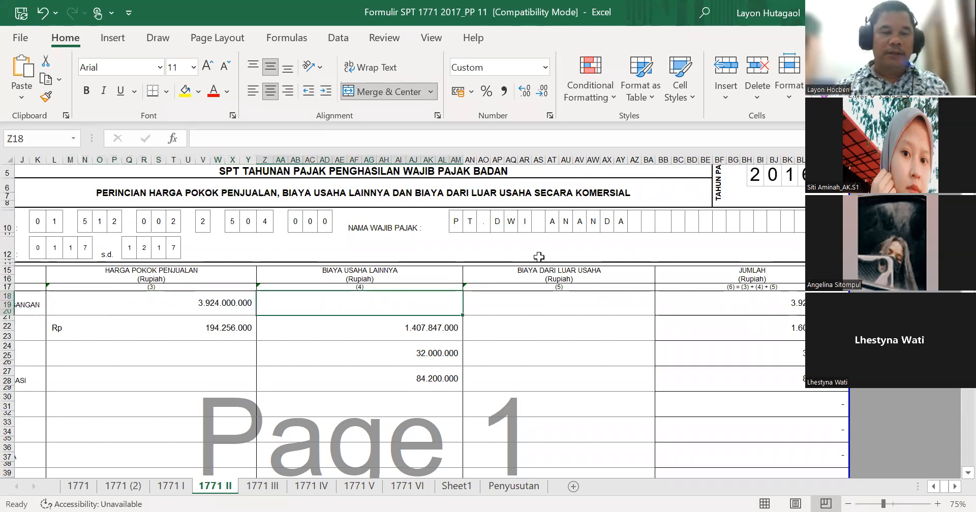
key(Left)
key(Left)
key(Left)
key(Left)
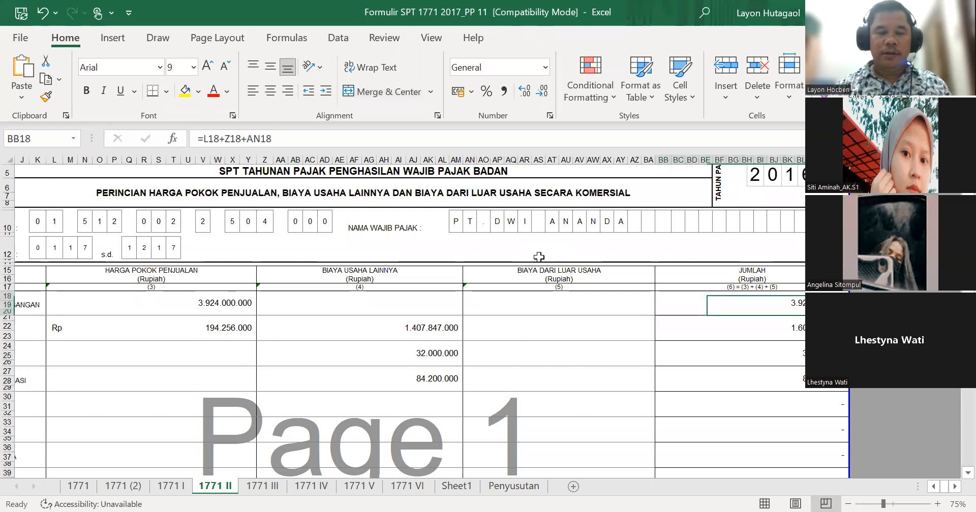
key(Down)
key(Down)
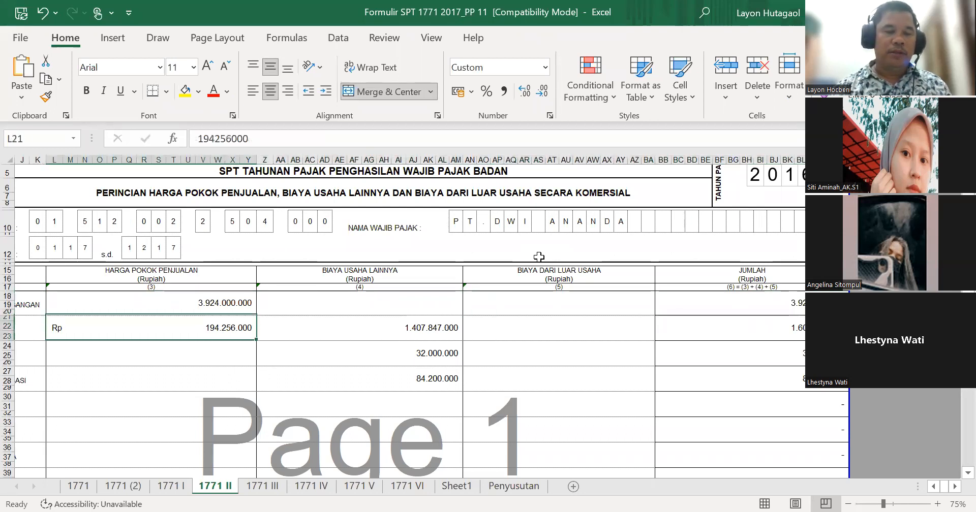
key(Up)
key(Up)
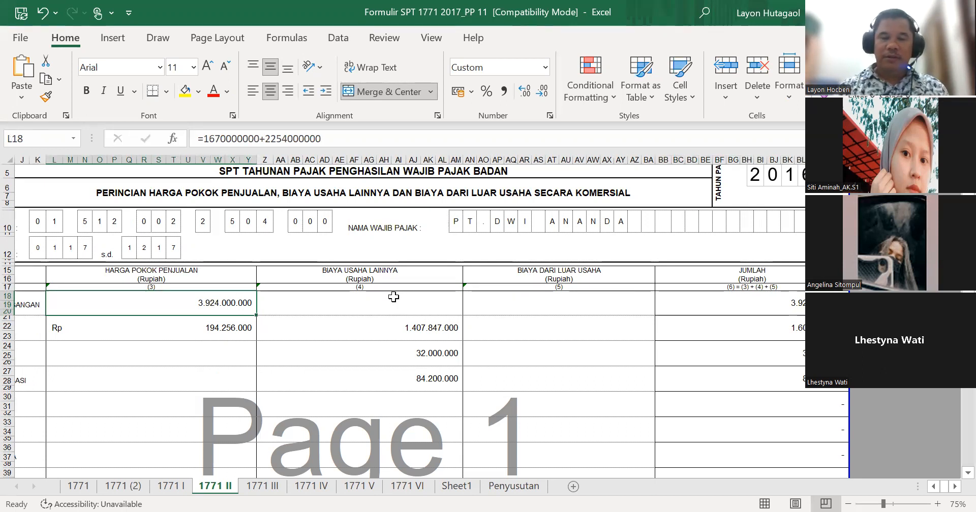
Review the HARGA POKOK PENJUALAN entries for merchandise purchases and wages against their PERINCIAN descriptions on sheet 1771 II.
key(Home)
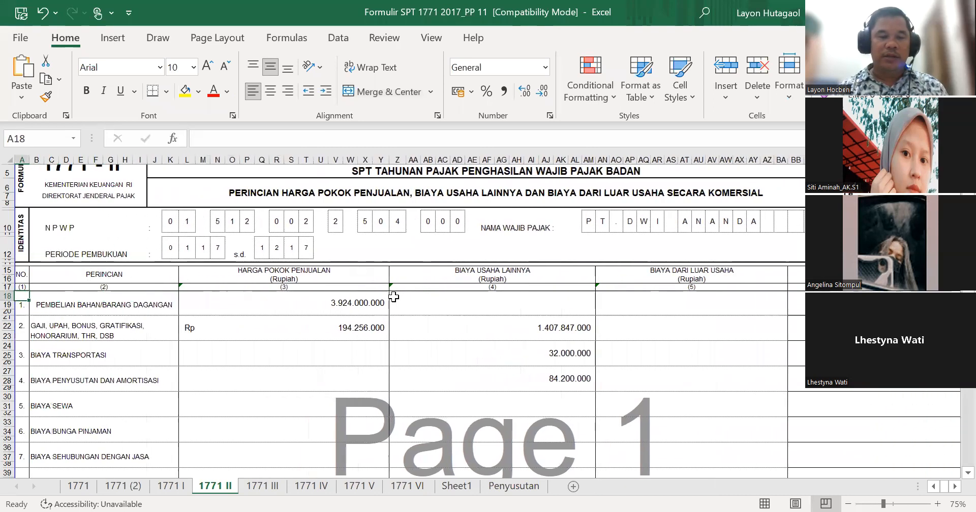
key(Right)
key(Right)
key(Right)
key(Left)
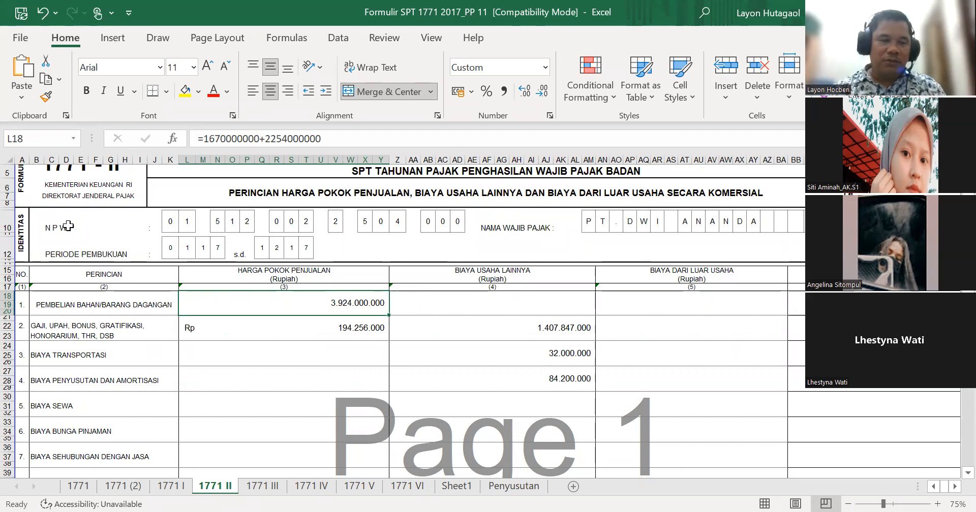
scroll(52, 205, up, 1)
scroll(130, 297, down, 2)
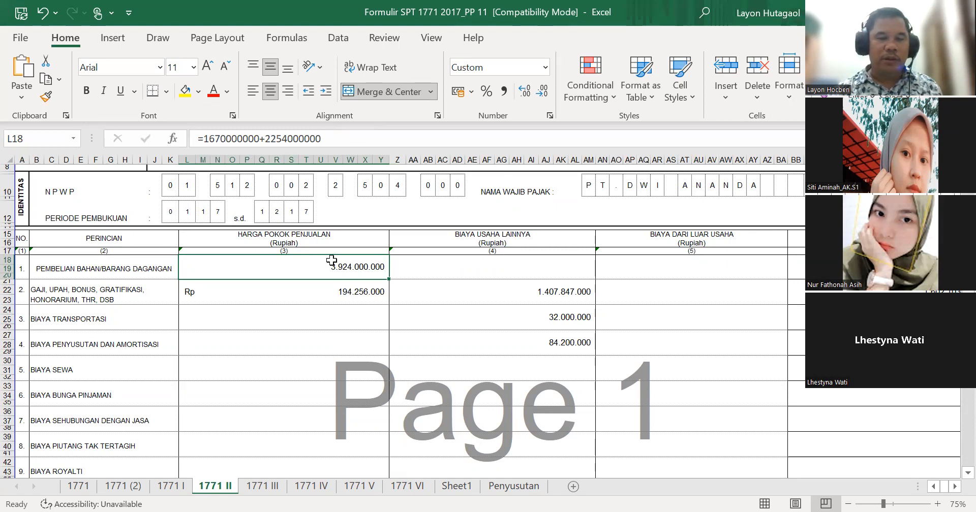
key(Down)
key(Up)
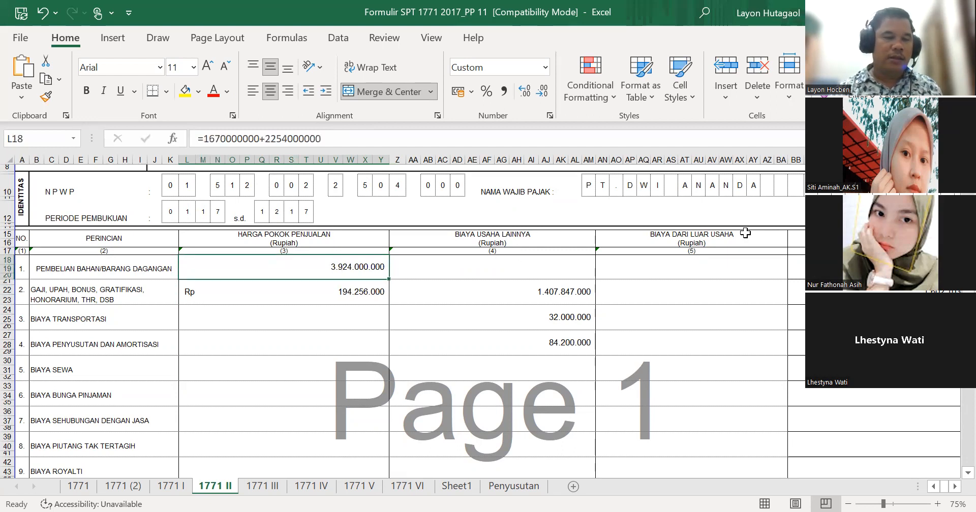
key(Down)
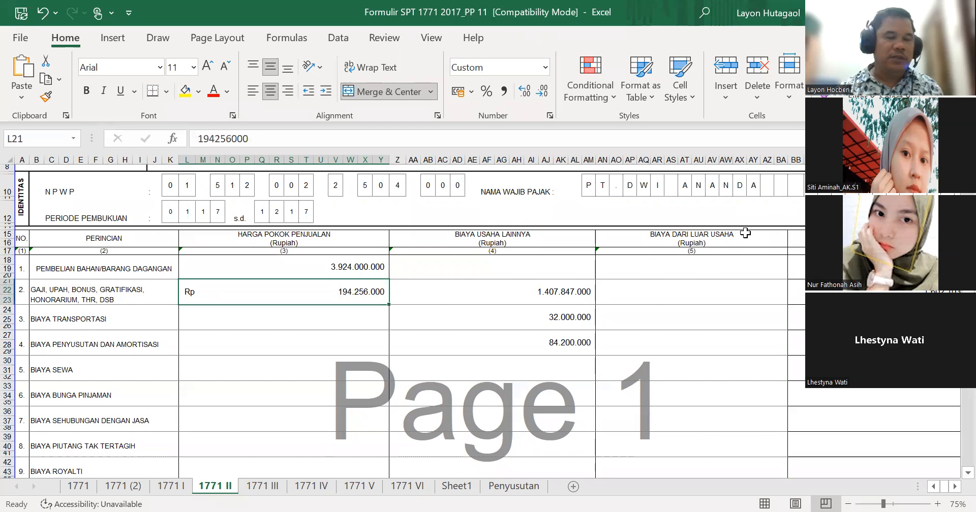
key(Down)
key(Up)
key(Up)
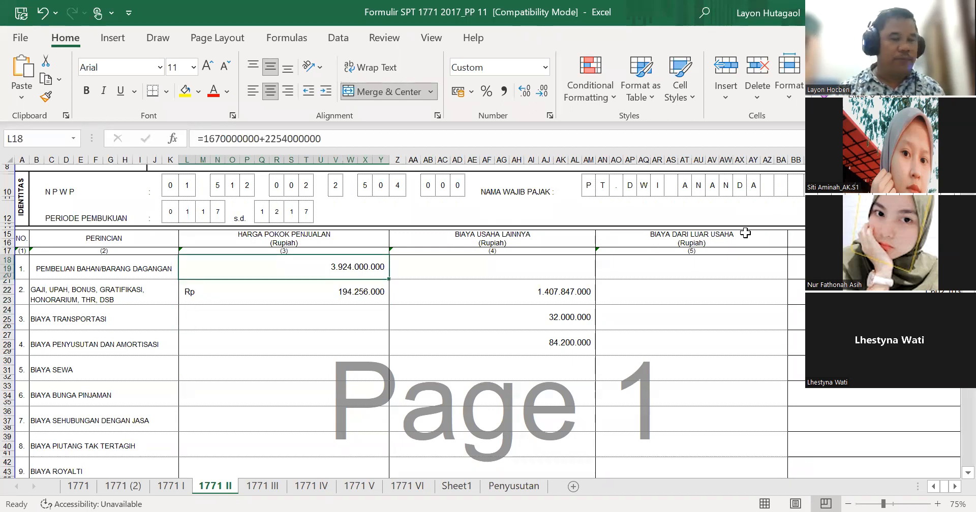
key(Down)
key(Down)
key(Up)
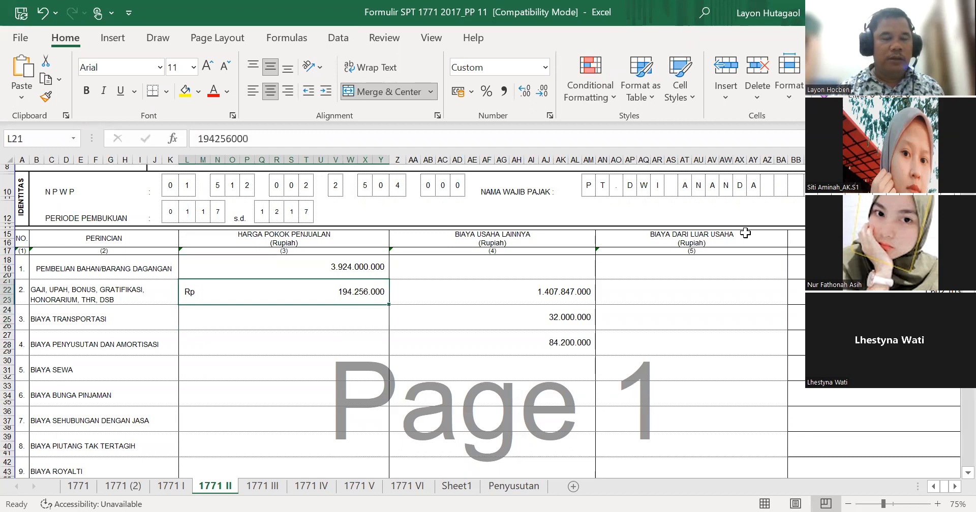
Go through the remaining cost items on sheet 1771 II and examine the formulas for PERSEDIAAN AWAL and PERSEDIAAN AKHIR.
key(Down)
key(Down)
key(Down)
key(Down)
key(Down)
key(Down)
key(Down)
key(Down)
key(Down)
key(Down)
key(Down)
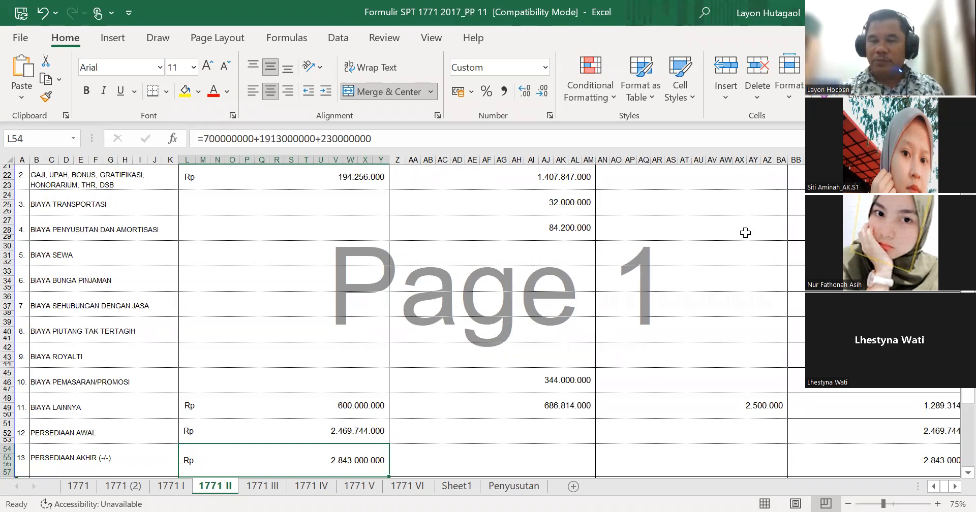
key(Up)
key(Left)
key(Left)
key(Left)
key(Right)
key(Right)
key(Right)
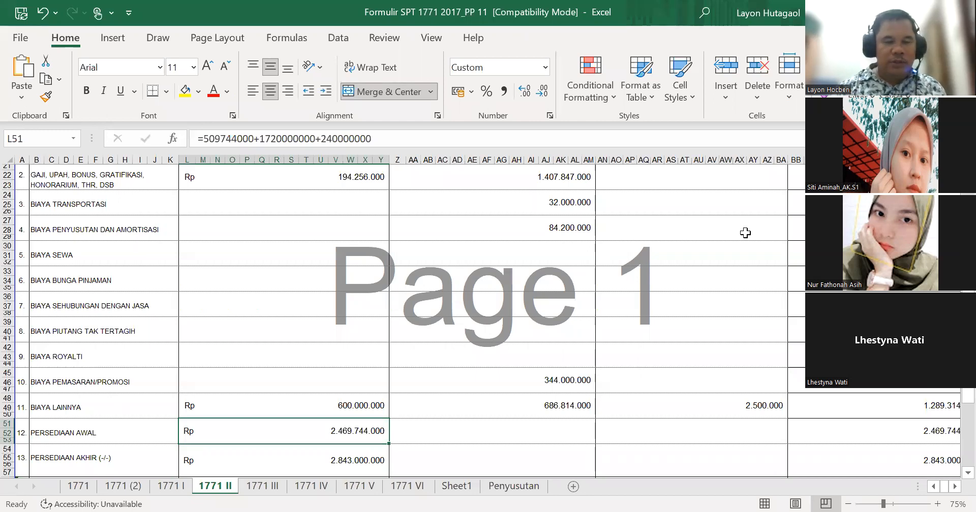
key(Down)
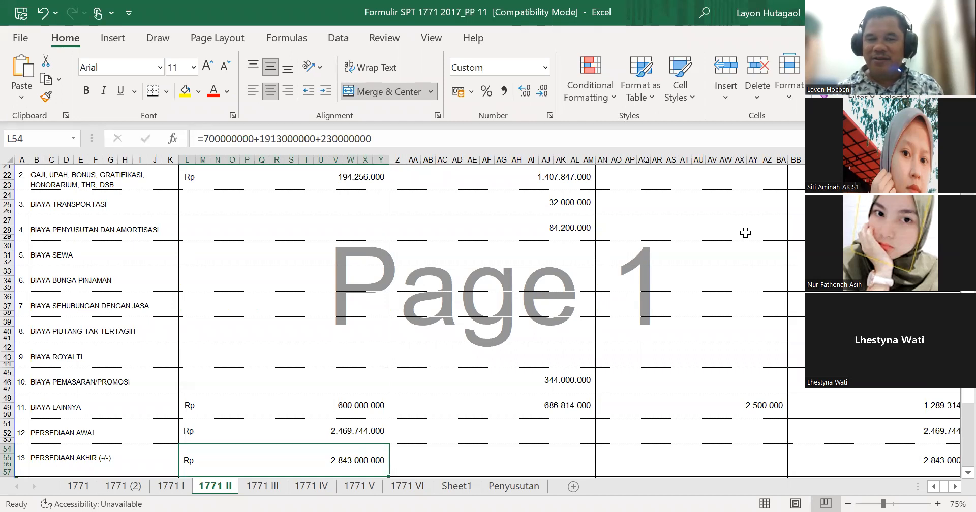
Go back up the HARGA POKOK PENJUALAN column from PERSEDIAAN AKHIR to the wages amount in item 2.
key(Up)
key(Up)
key(Up)
key(Up)
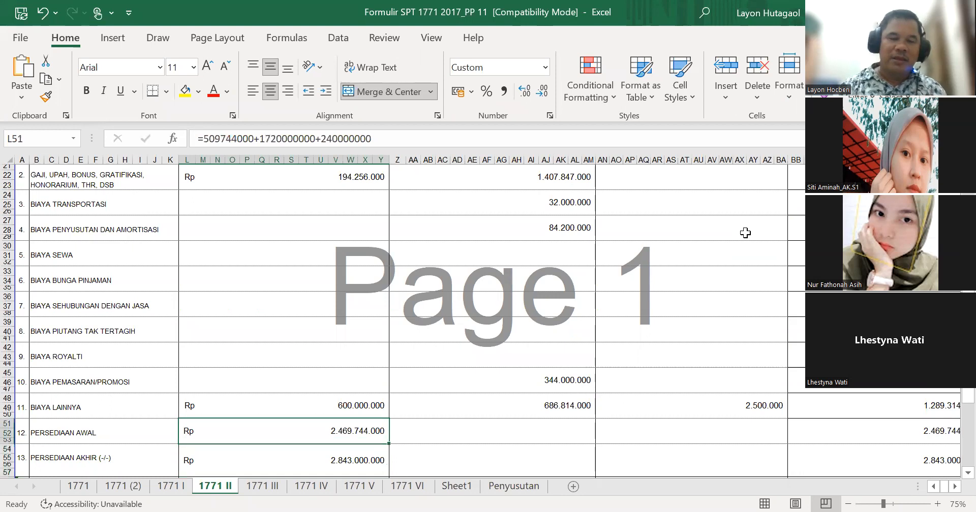
key(Up)
key(Up)
key(Up)
key(Up)
key(Up)
key(Up)
key(Up)
key(Up)
key(Up)
key(Down)
key(Down)
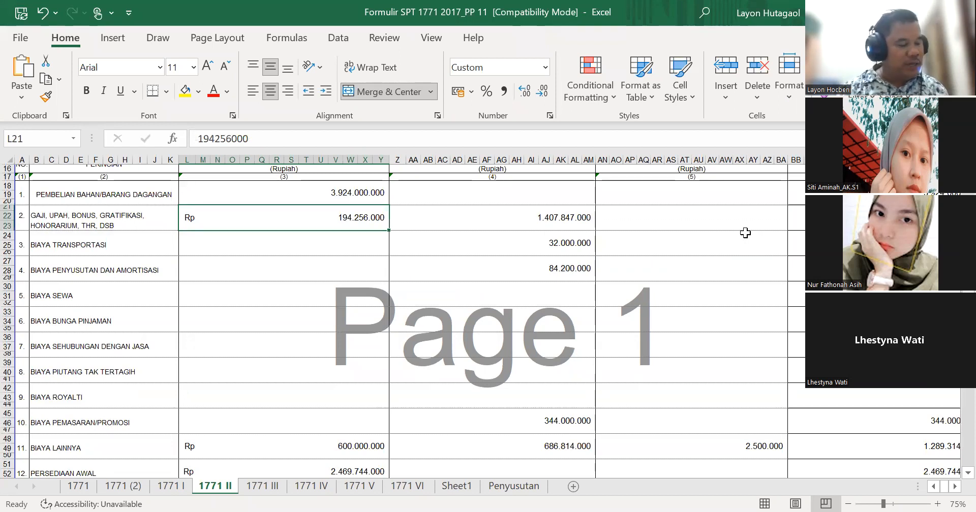
Read the item 2 wages description on sheet 1771 II and return to its HARGA POKOK PENJUALAN amount.
key(Left)
key(Left)
key(Left)
key(Left)
key(Left)
key(Left)
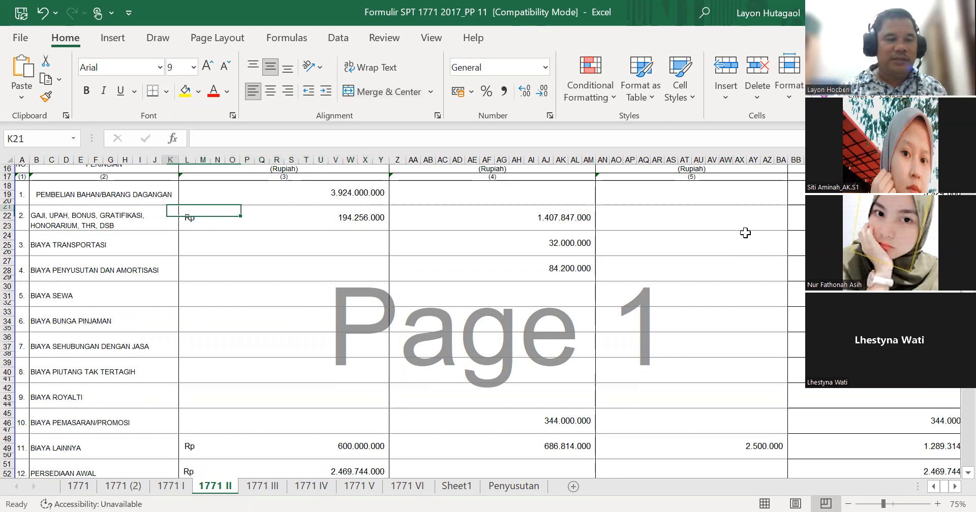
key(Left)
key(Left)
key(Left)
key(Left)
key(Down)
key(Down)
key(Right)
key(Right)
key(Right)
key(Right)
key(Right)
key(Right)
key(Right)
key(Right)
key(Right)
key(Right)
key(Right)
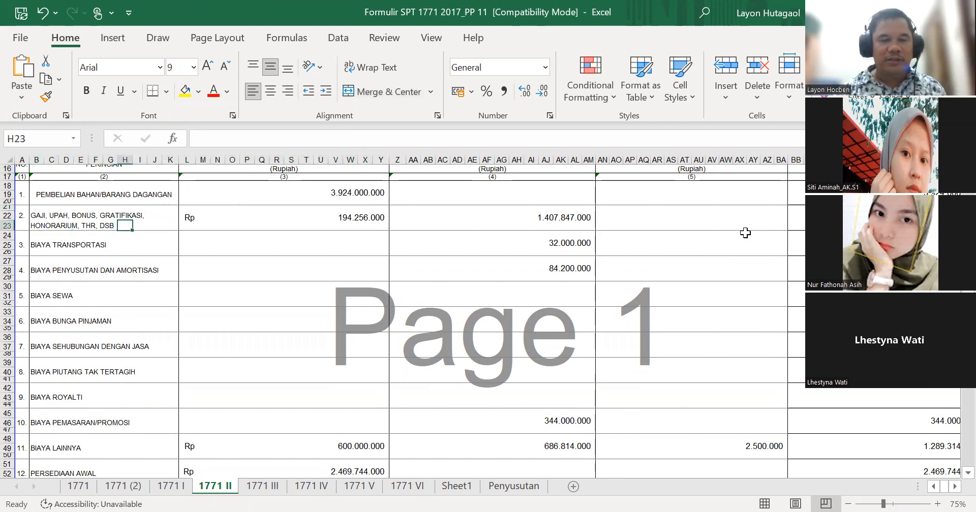
key(Left)
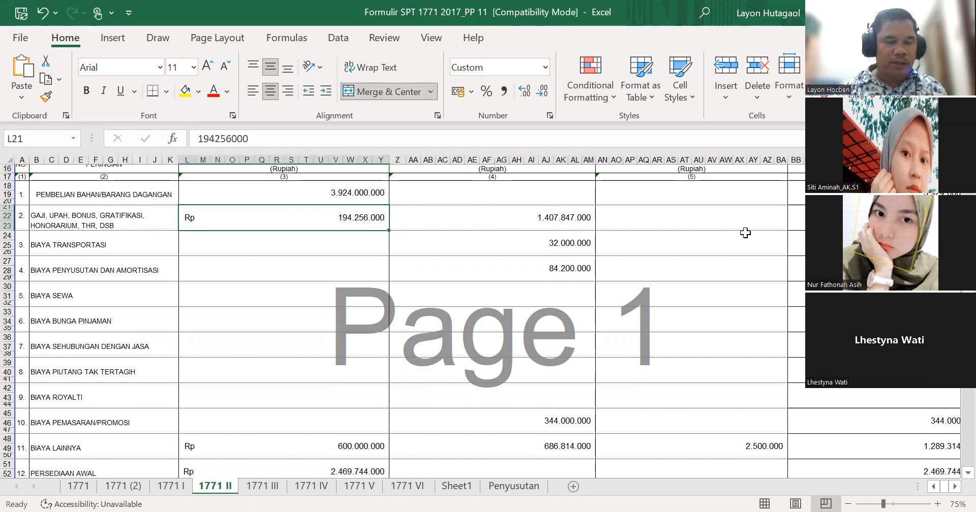
Go down the HARGA POKOK PENJUALAN column through BIAYA LAINNYA and the inventory rows, and examine the JUMLAH formula in row 14.
key(Down)
key(Down)
key(Down)
key(Down)
key(Down)
key(Down)
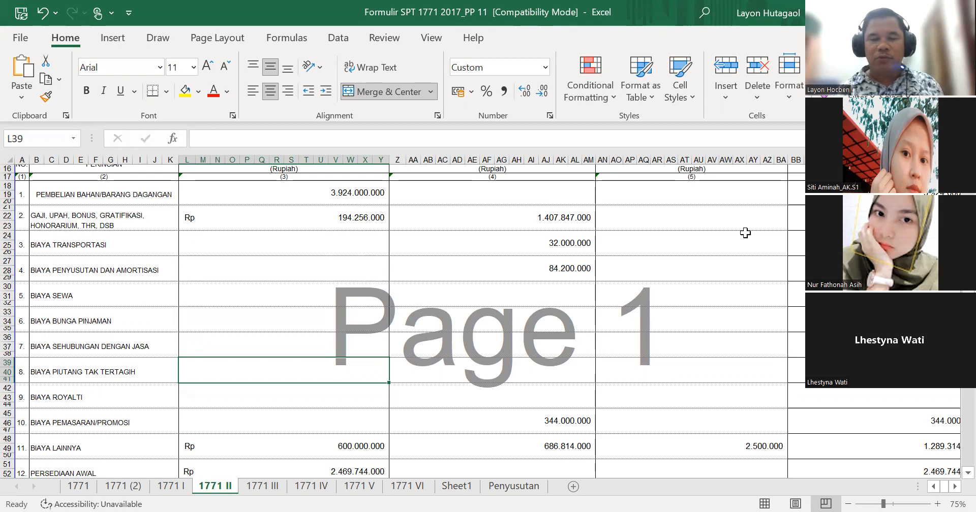
key(Down)
key(Down)
key(Down)
key(Down)
key(Up)
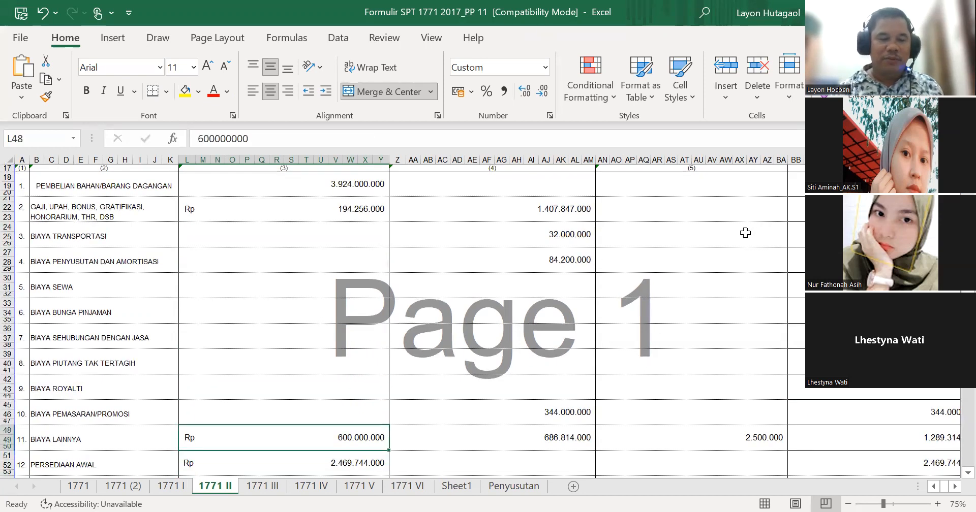
key(Down)
key(Down)
key(Down)
key(Down)
key(Up)
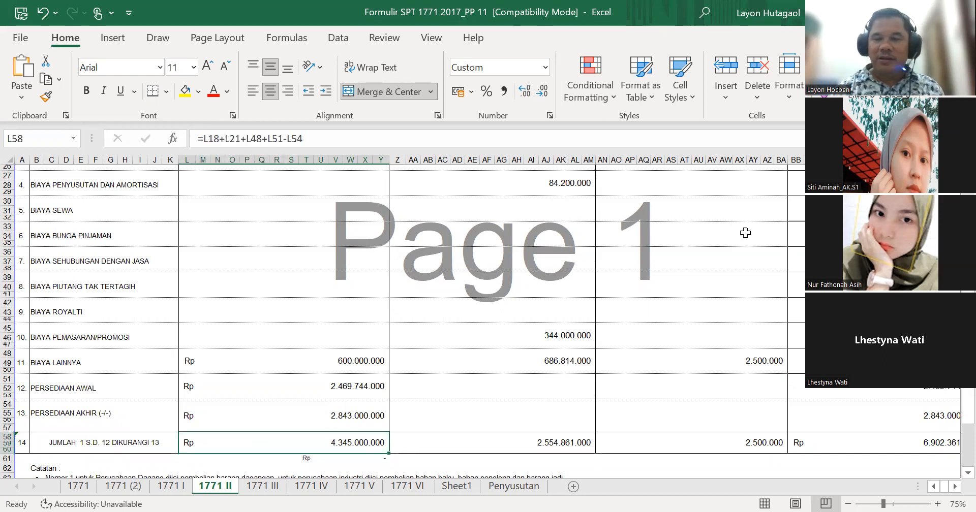
Go back up the HARGA POKOK PENJUALAN column from the row 14 total to the form's heading area.
key(Up)
key(Up)
key(Up)
key(Up)
key(Up)
key(Up)
key(Up)
key(Up)
key(Up)
key(Up)
key(Up)
key(Up)
key(Up)
key(Up)
key(Up)
key(Up)
Examine the wages, transport and depreciation amounts in the BIAYA USAHA LAINNYA column.
key(Down)
key(Down)
key(Down)
key(Down)
key(Down)
key(Down)
key(Right)
key(Up)
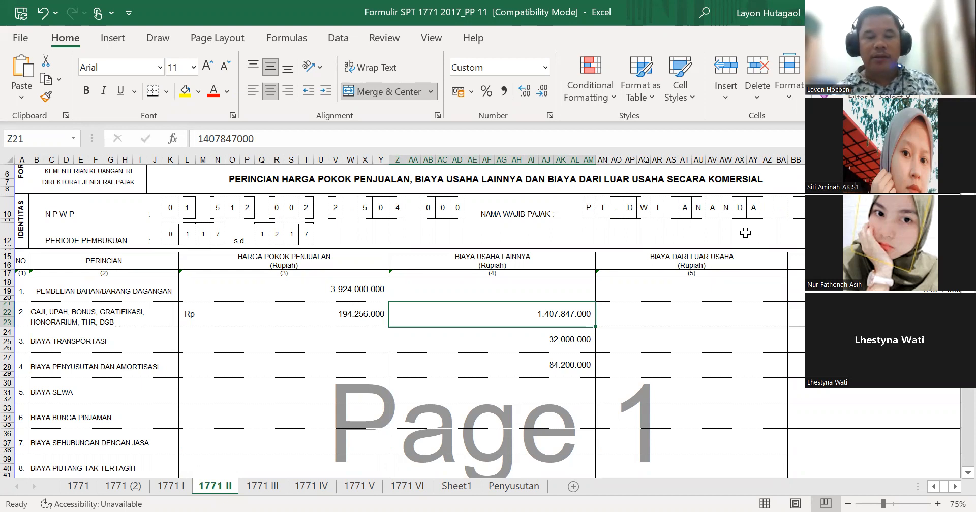
key(Down)
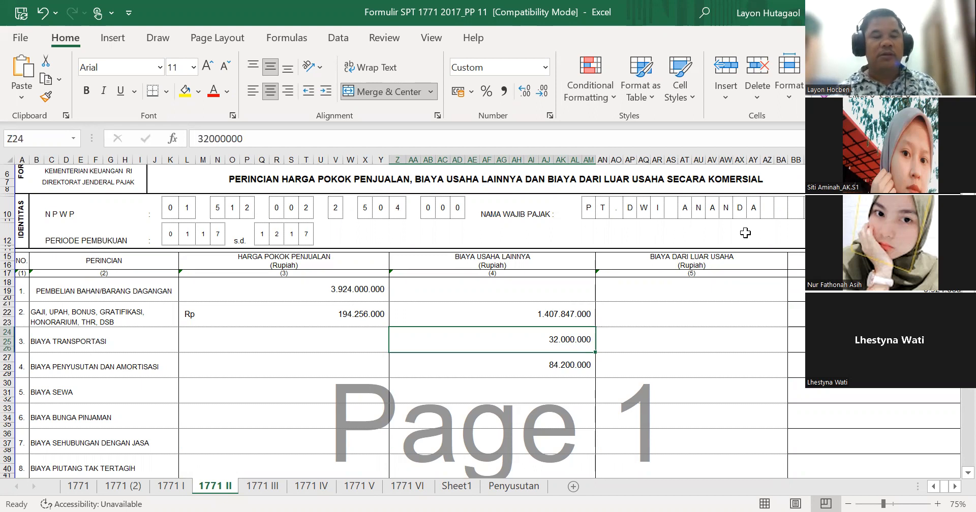
key(Down)
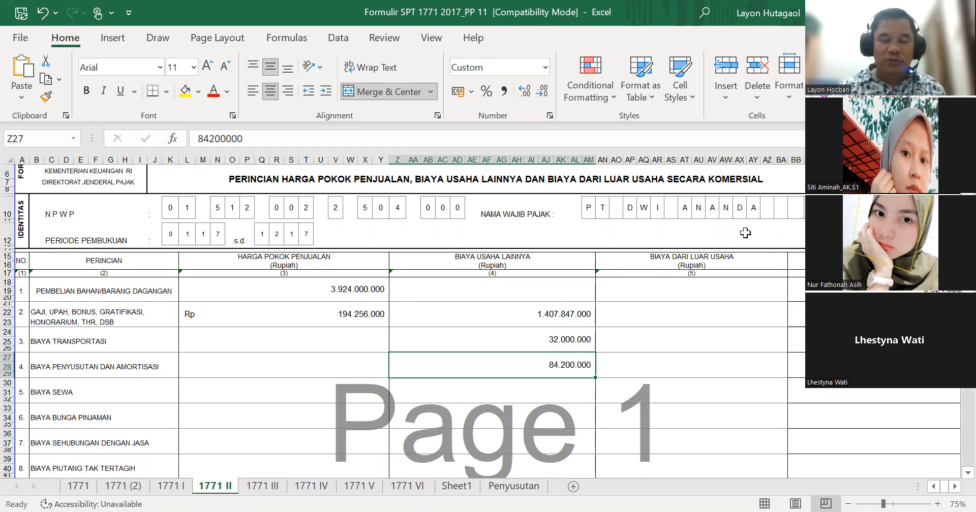
Continue down the BIAYA USAHA LAINNYA column from BIAYA SEWA to the BIAYA PEMASARAN/PROMOSI amount.
key(Down)
key(Down)
key(Down)
key(Down)
key(Down)
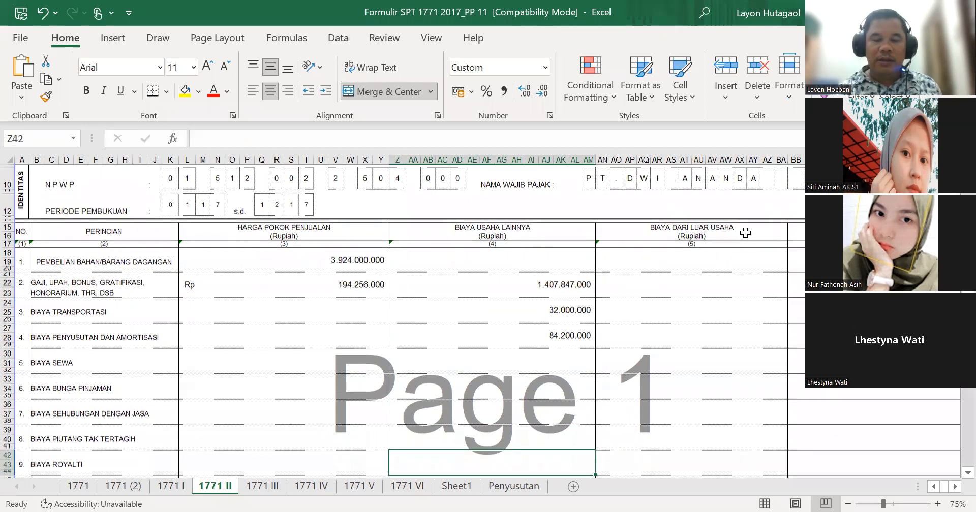
key(Down)
key(Down)
key(Down)
key(Up)
key(Up)
key(Up)
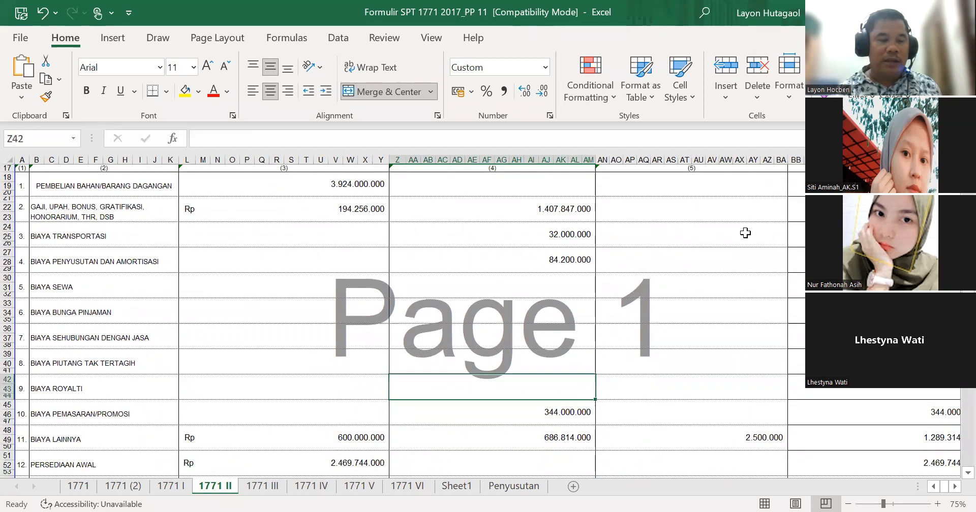
key(Down)
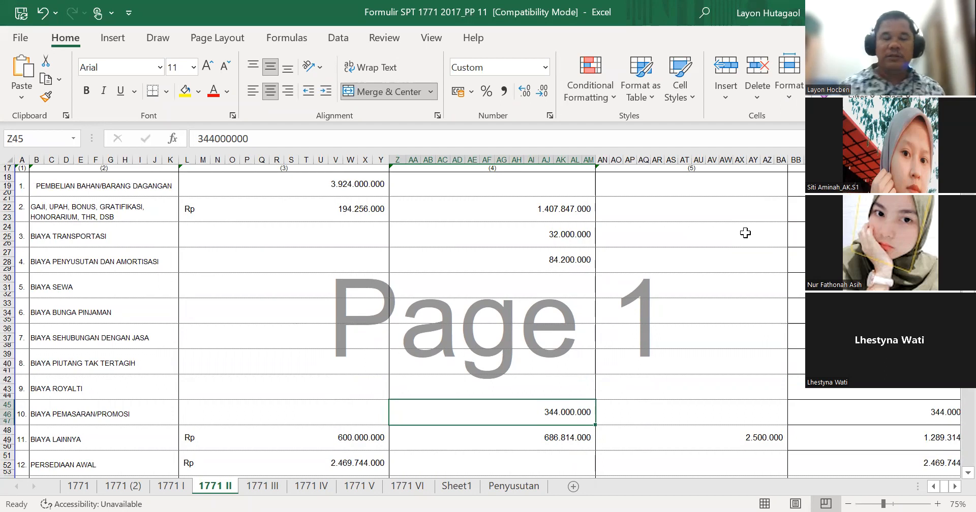
Inspect the BIAYA LAINNYA formula in the BIAYA USAHA LAINNYA column and the SUM formula of that column's total.
key(Down)
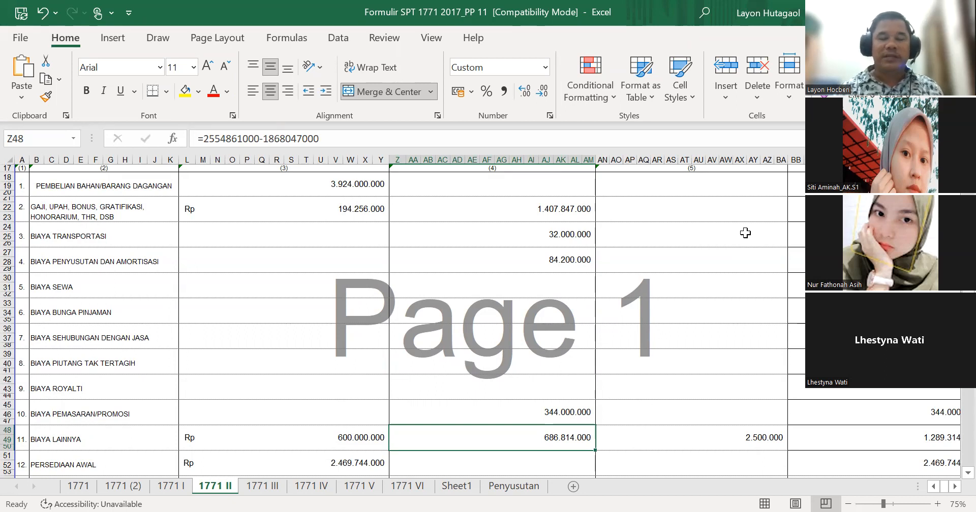
key(Up)
key(Up)
key(Down)
key(Down)
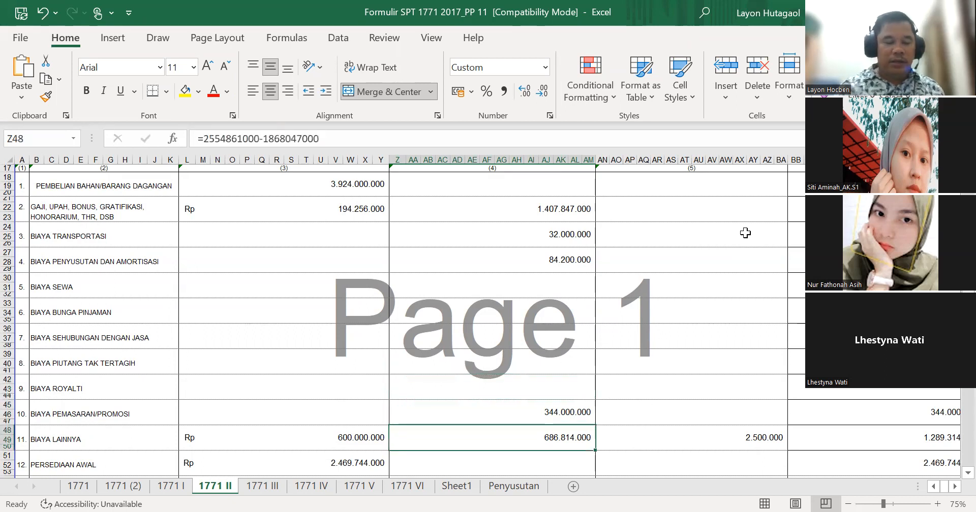
key(F2)
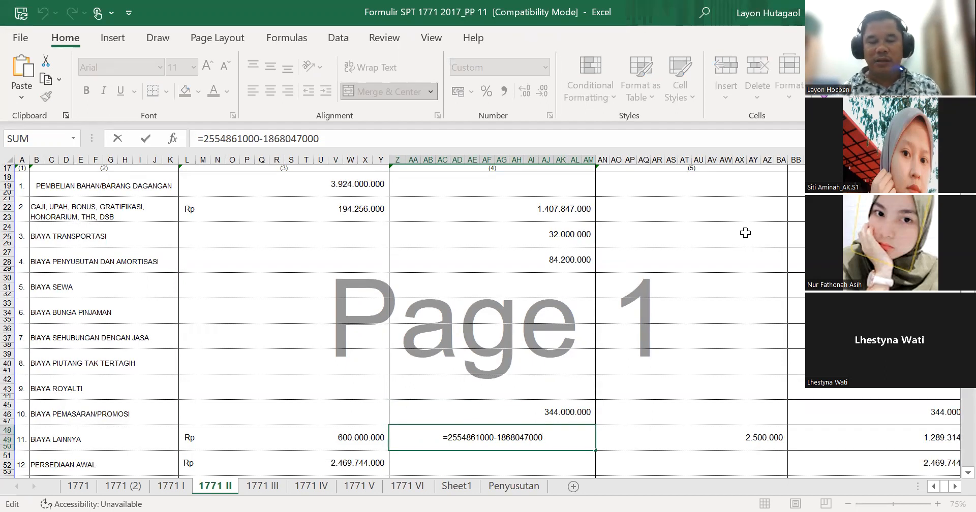
key(Return)
key(Return)
key(Return)
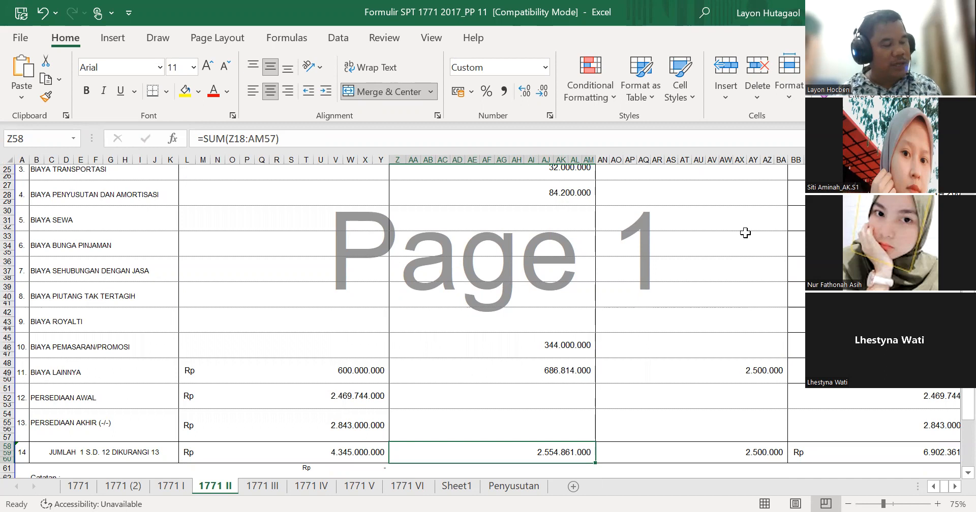
Return to the top of the BIAYA USAHA LAINNYA column and review its wages, transport and depreciation entries again.
key(Up)
key(Up)
key(Up)
key(Up)
key(Up)
key(Up)
key(Up)
key(Up)
key(Up)
key(Up)
key(Up)
key(Up)
key(Up)
key(Up)
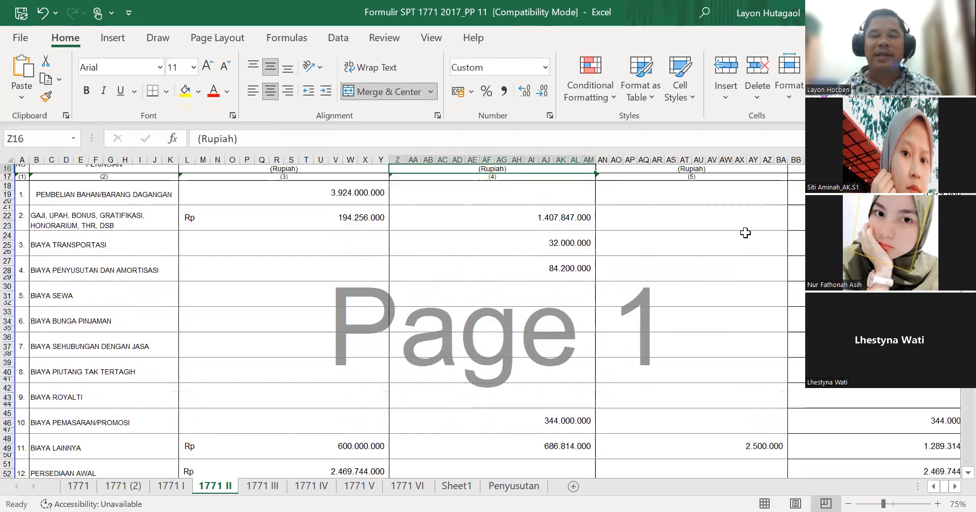
key(Up)
key(Down)
key(Down)
key(Down)
key(Down)
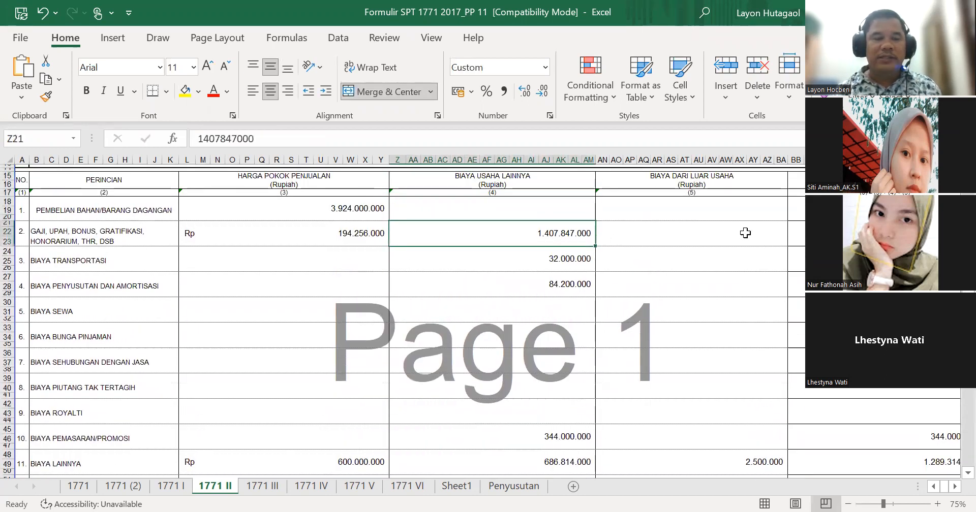
key(Down)
key(Down)
key(Up)
key(Down)
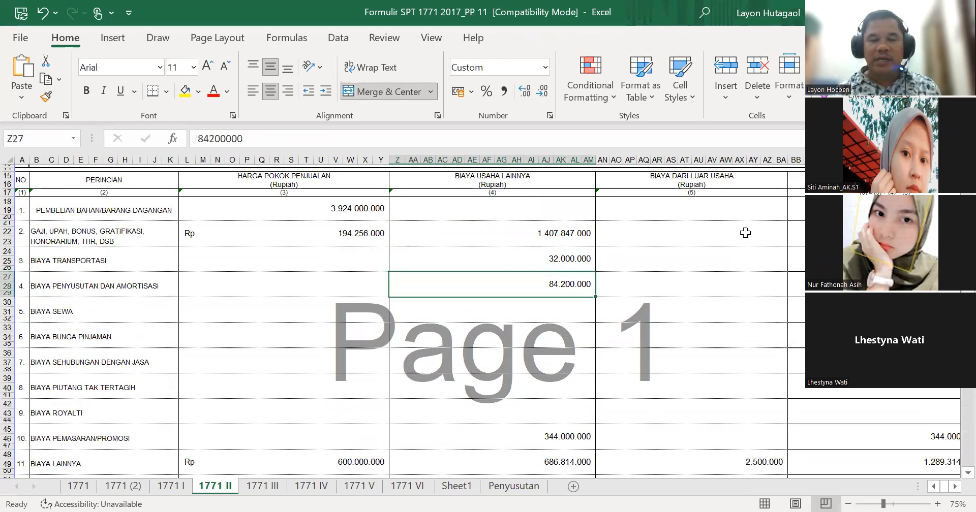
Review the rest of the BIAYA USAHA LAINNYA column down to the inventory rows and return to BIAYA LAINNYA.
key(Down)
key(Down)
key(Down)
key(Down)
key(Down)
key(Down)
key(Down)
key(Up)
key(Down)
key(Down)
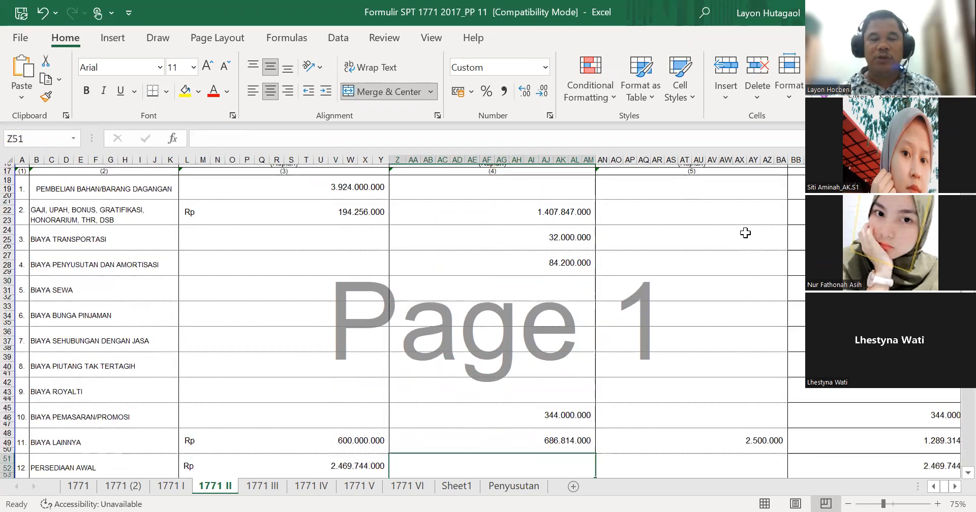
key(Down)
key(Up)
key(Up)
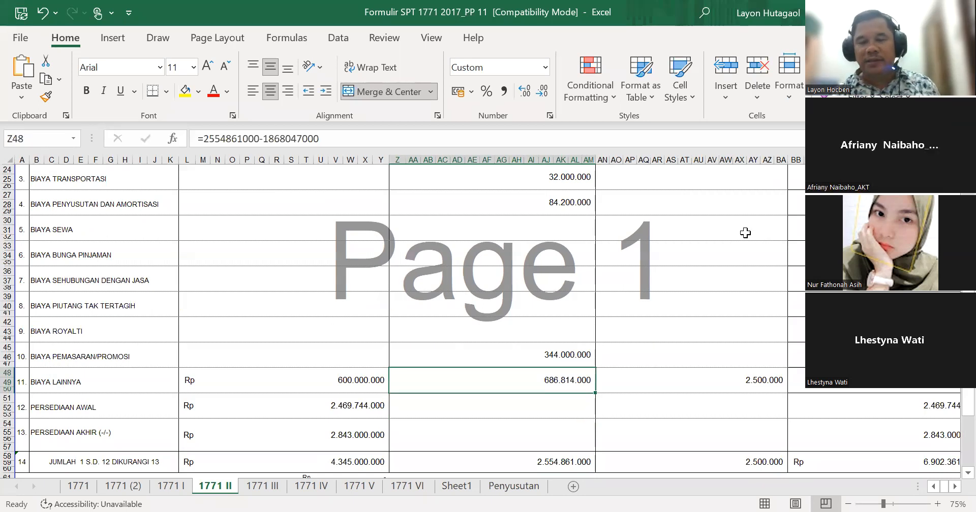
Examine the BIAYA LAINNYA formula in the BIAYA DARI LUAR USAHA column.
key(Right)
key(Right)
key(Right)
key(Right)
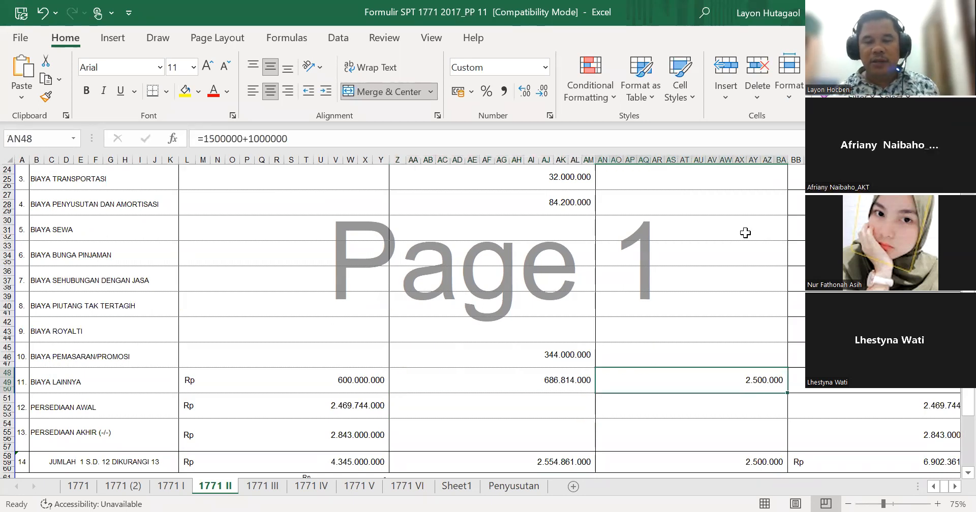
key(Left)
key(Left)
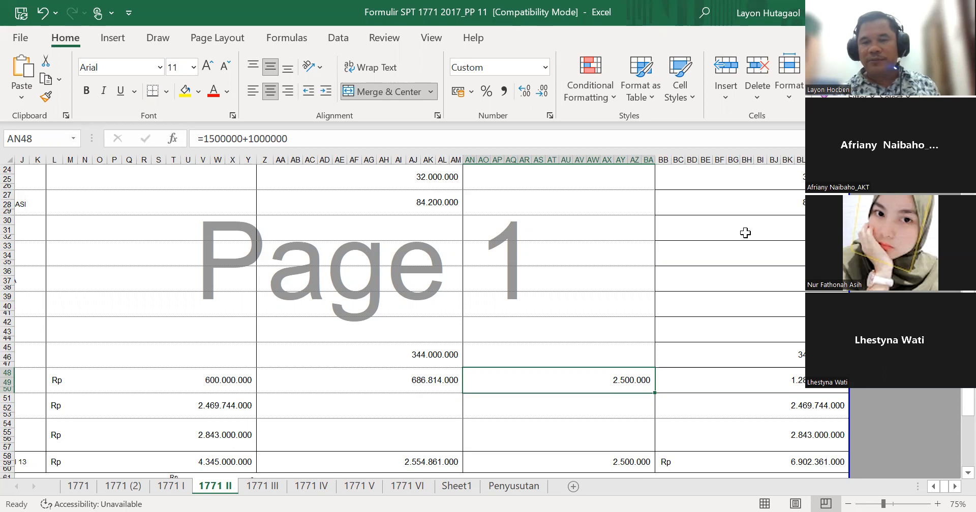
Move across the BIAYA LAINNYA row to the JUMLAH column and compare its amounts with the three cost columns.
key(Right)
key(Right)
key(Right)
key(Right)
key(Right)
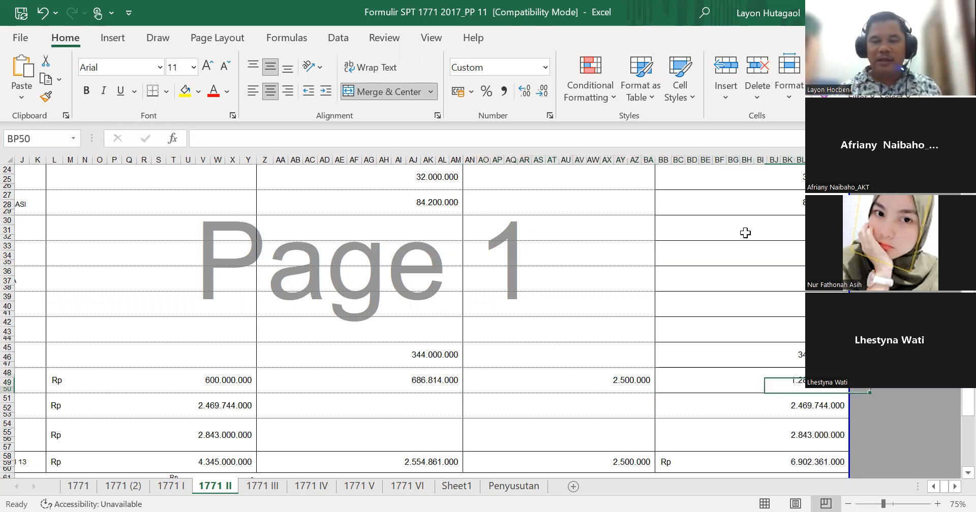
key(Right)
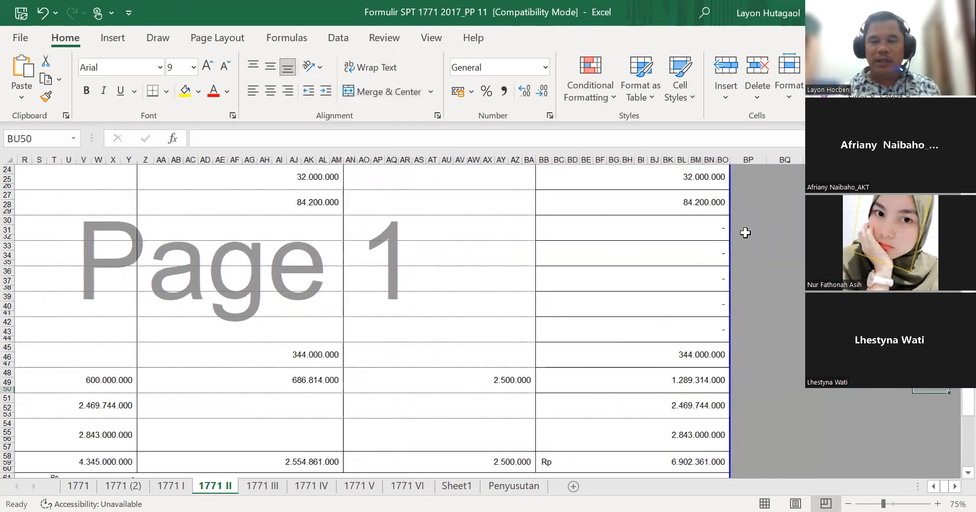
key(Left)
key(Right)
key(Right)
key(Left)
key(Left)
key(Left)
key(Left)
key(Left)
key(Left)
key(Left)
key(Left)
key(Left)
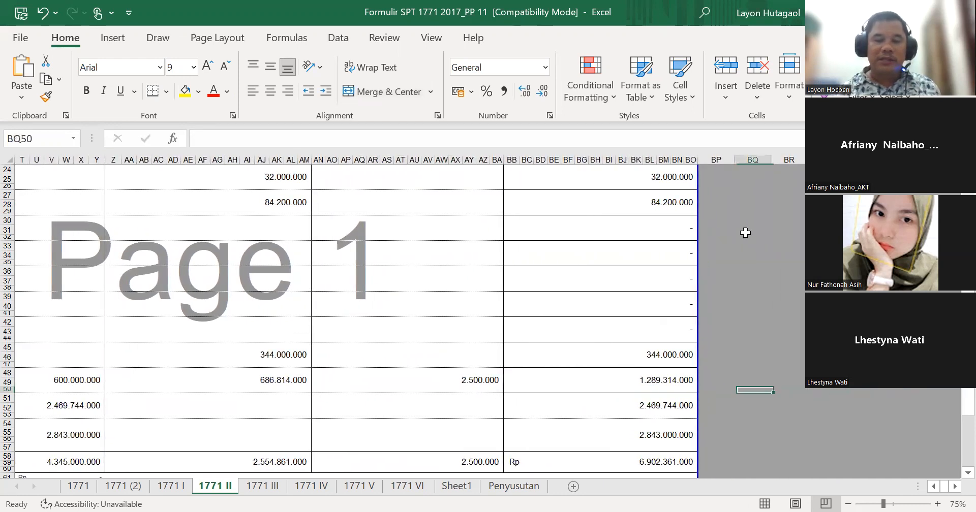
key(Left)
key(Right)
key(Right)
key(Right)
key(Right)
key(Right)
key(Right)
key(Right)
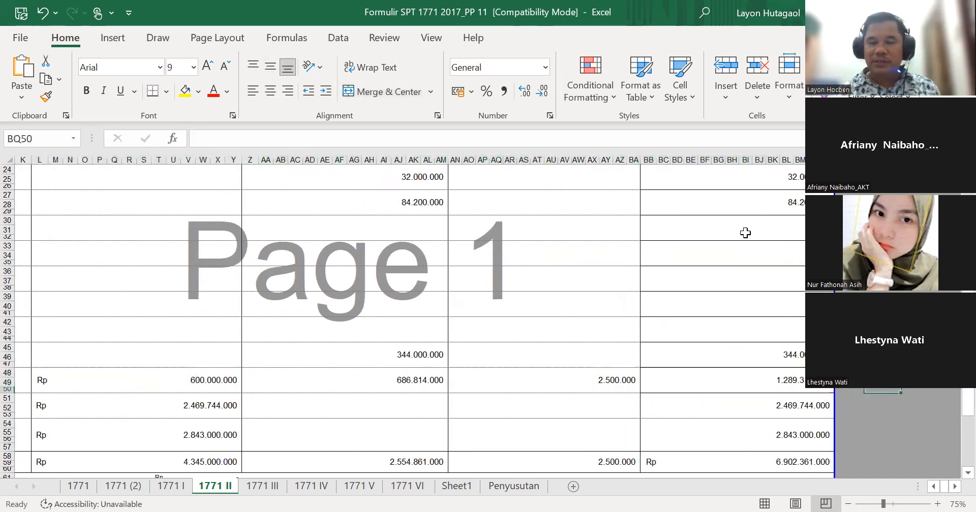
Review the upper rows of the JUMLAH column together with its column headings.
key(Left)
key(Up)
key(Up)
key(Up)
scroll(745, 233, up, 5)
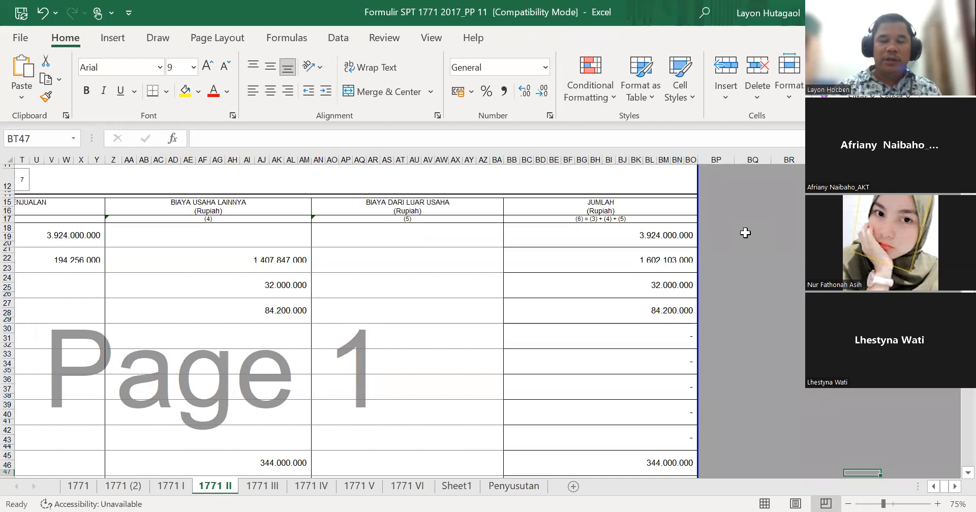
On the 1771 I sheet, enter =(95000000+25500000+18800000+28000000+10000000) for PENGHASILAN DARI LUAR USAHA (1e).
scroll(745, 233, down, 5)
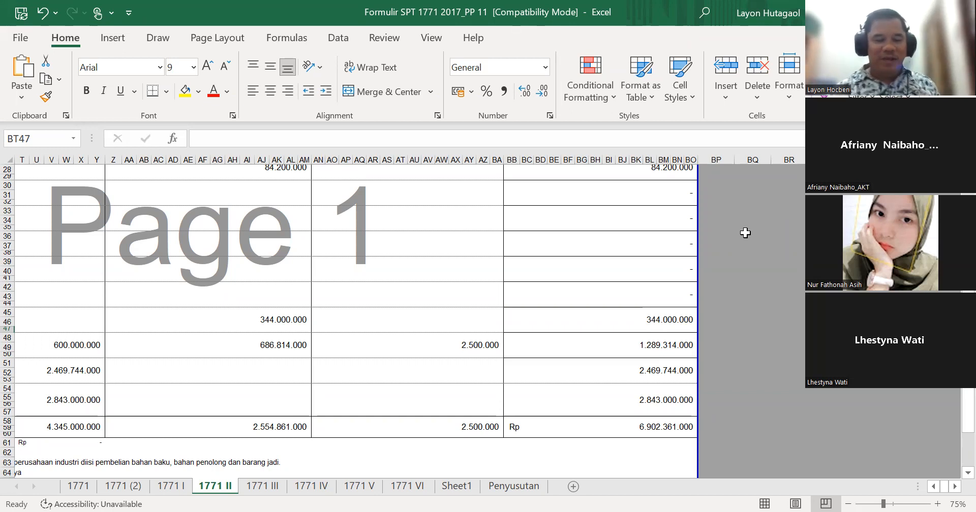
click(171, 486)
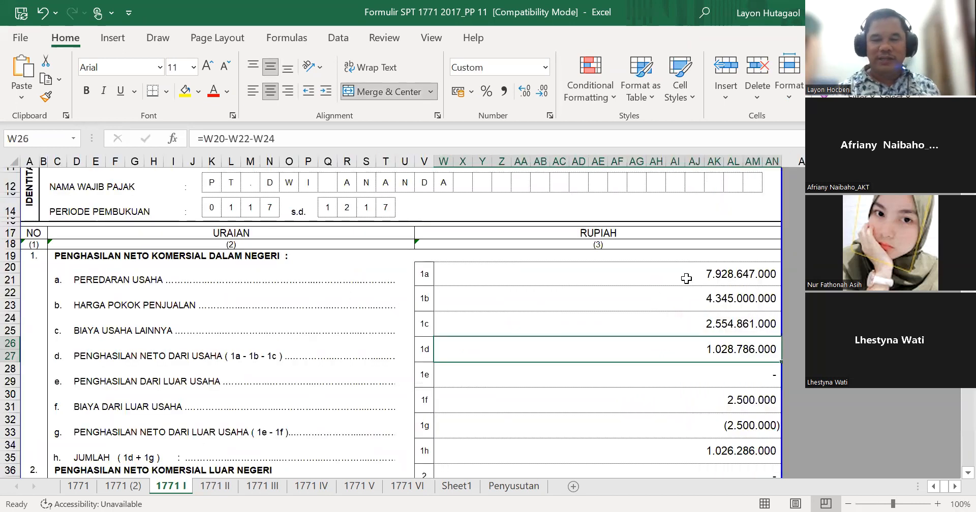
click(686, 279)
key(Down)
key(Down)
key(Down)
key(Down)
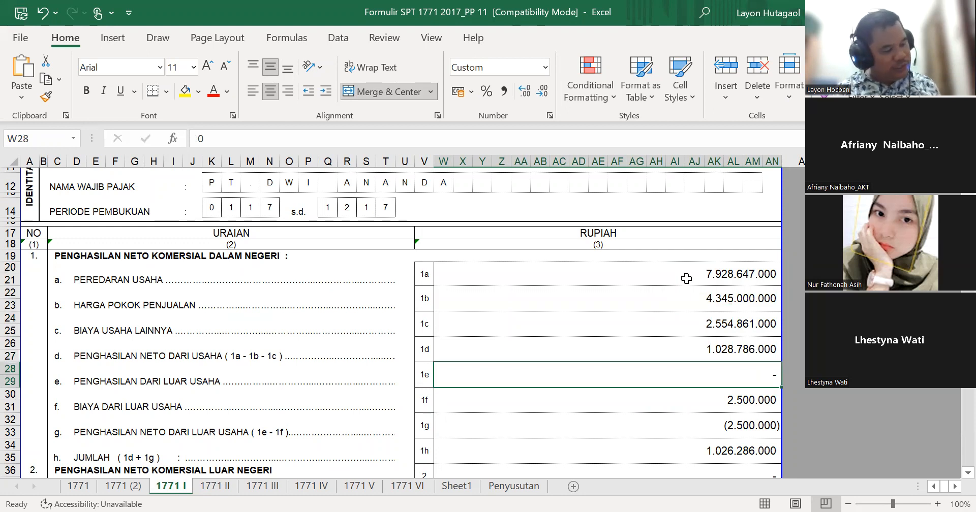
text(=)
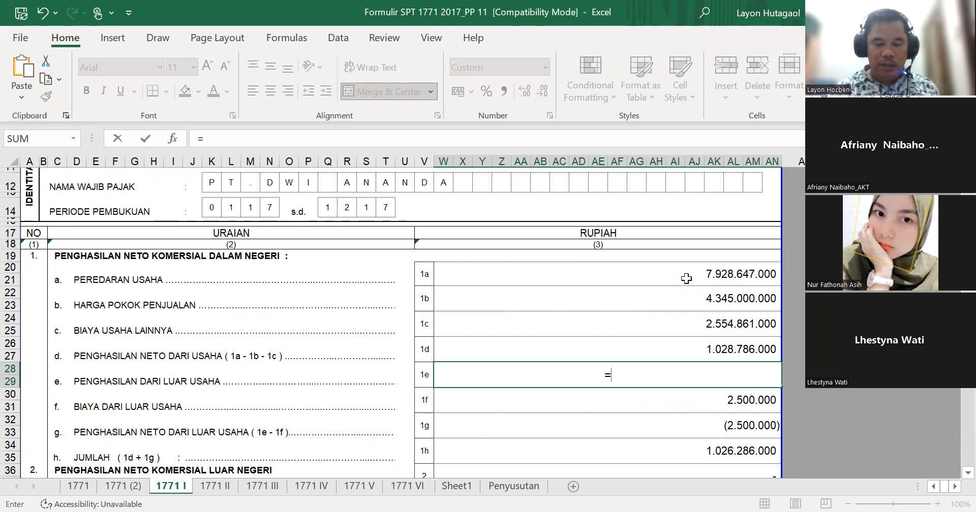
text(()
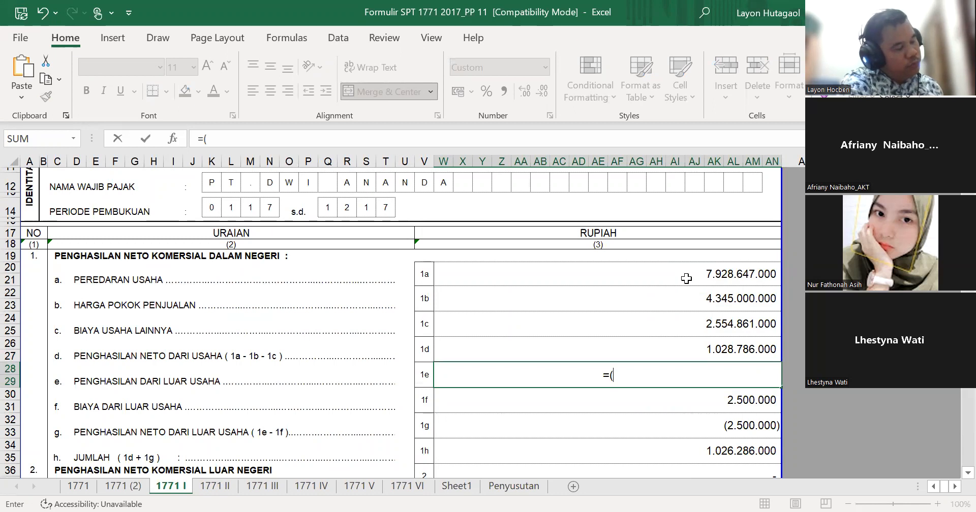
text(95)
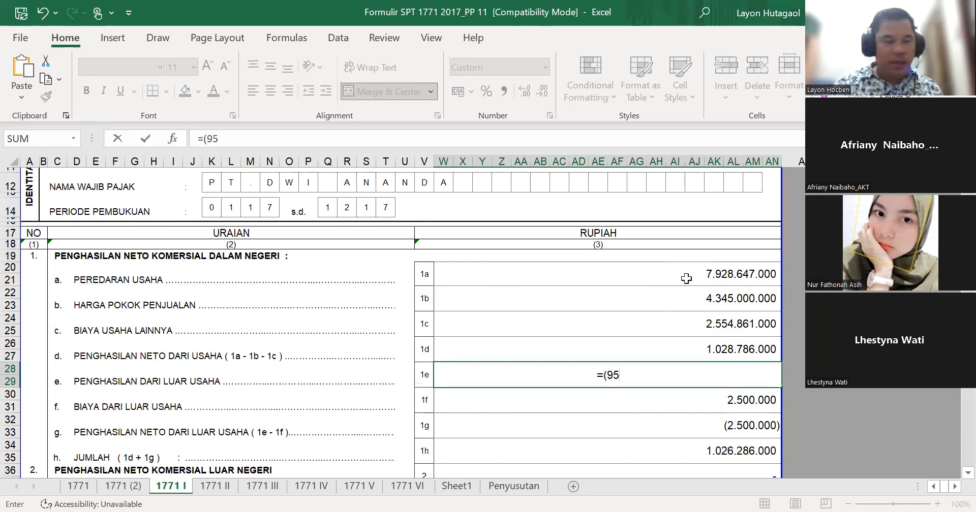
text(000)
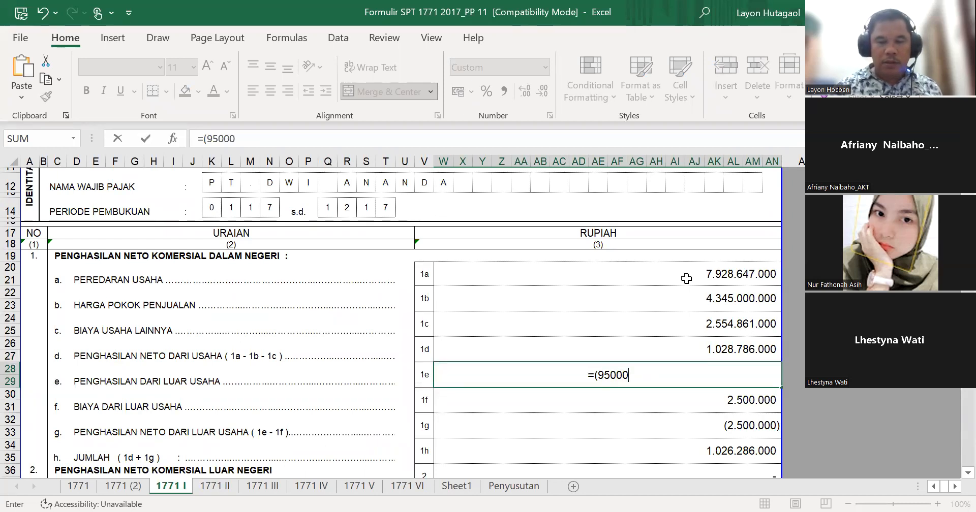
text(000)
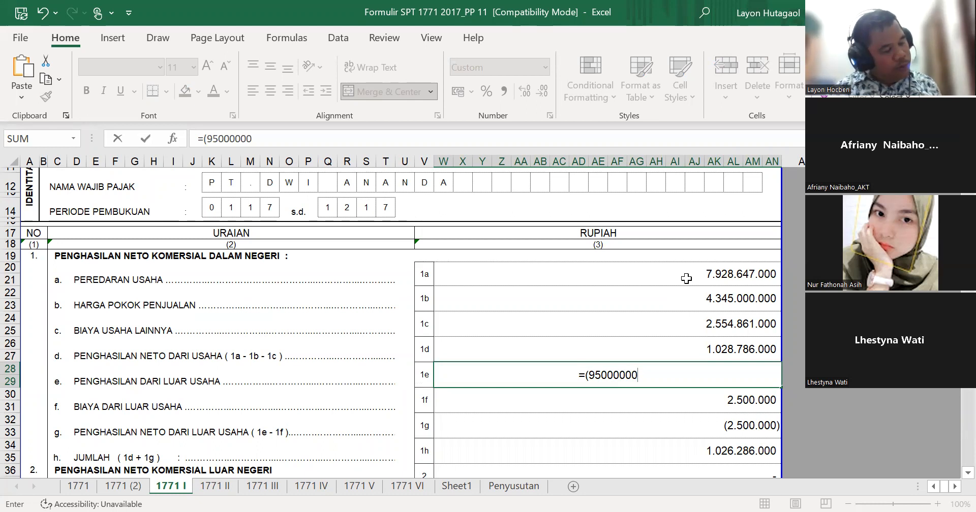
text(+)
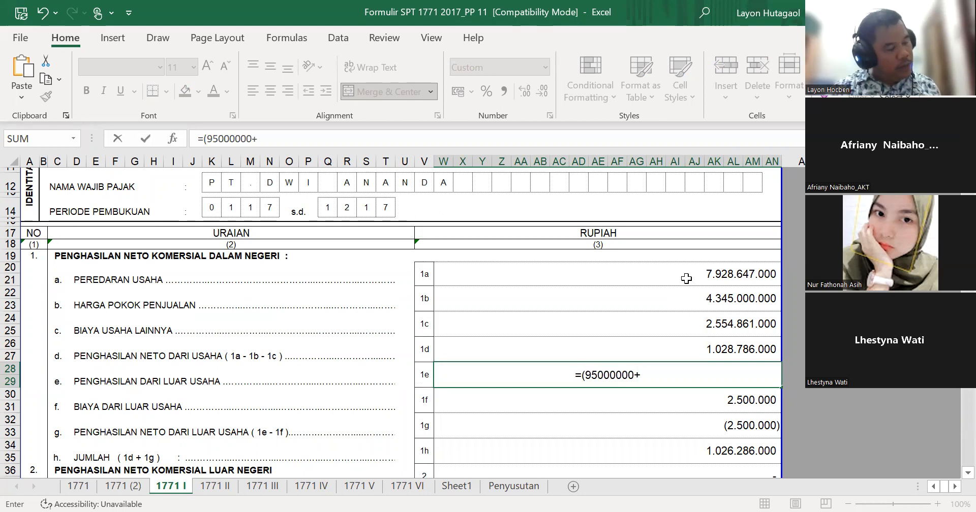
text(2)
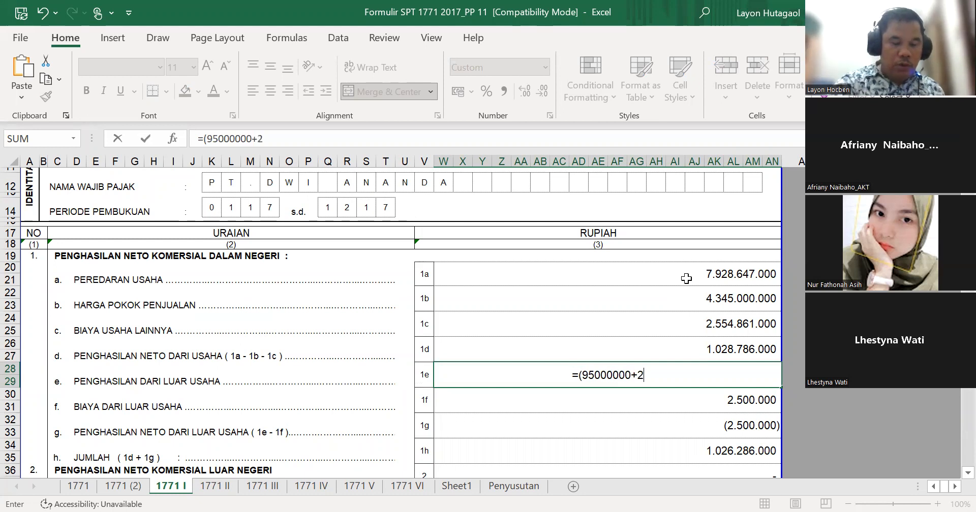
text(55)
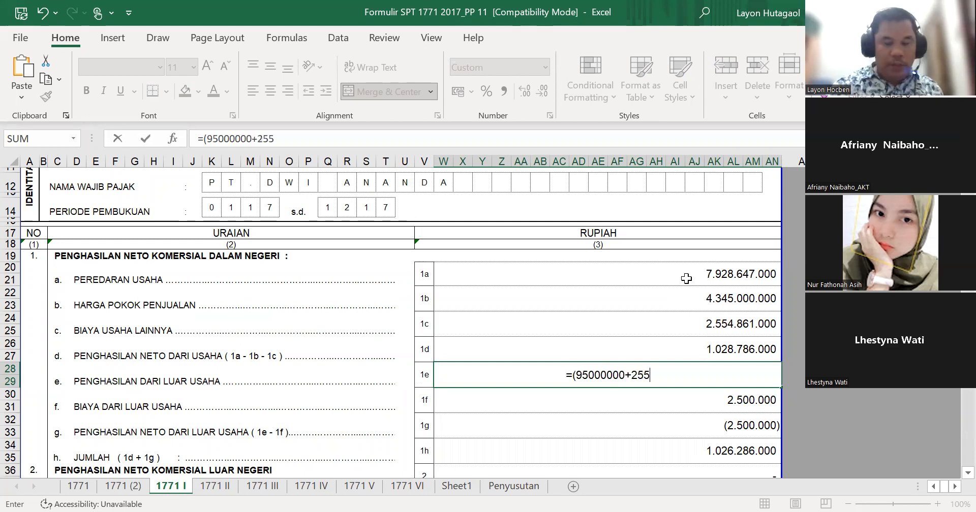
text(00000)
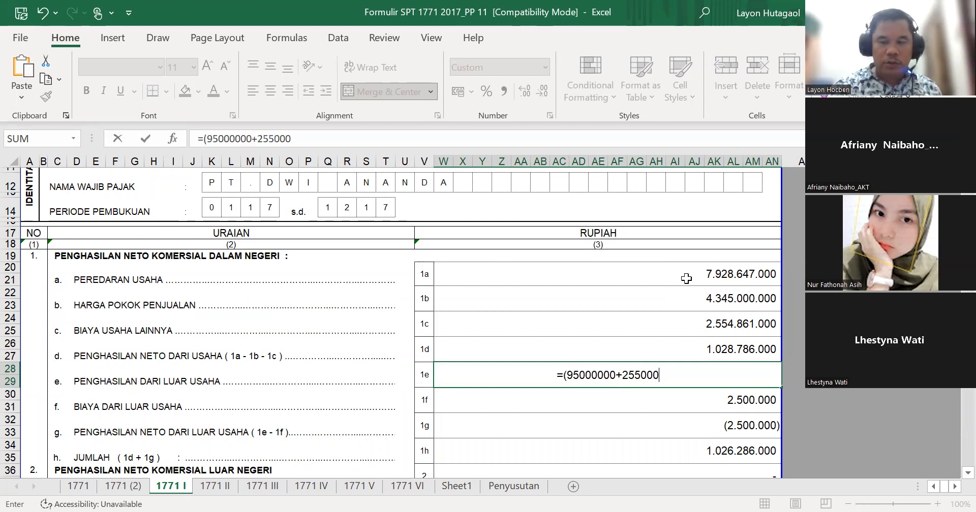
text(00+)
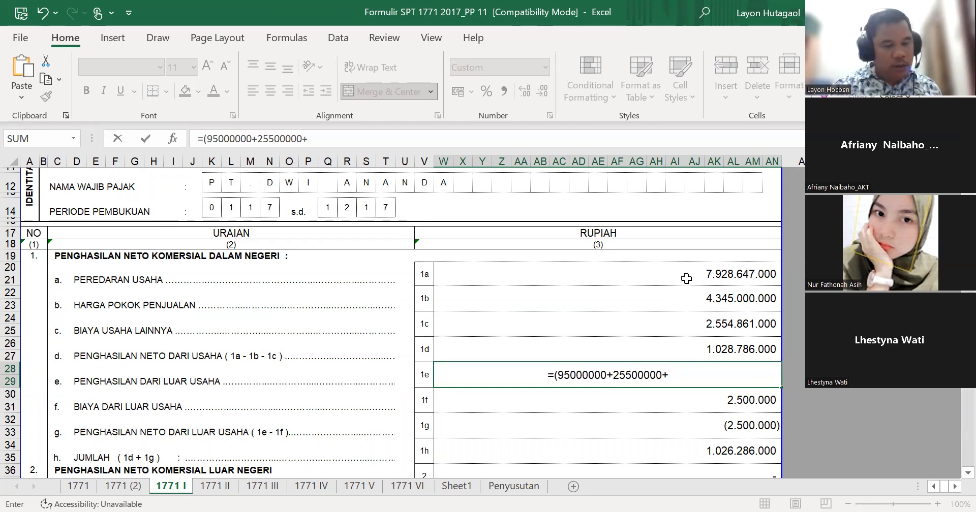
text(188)
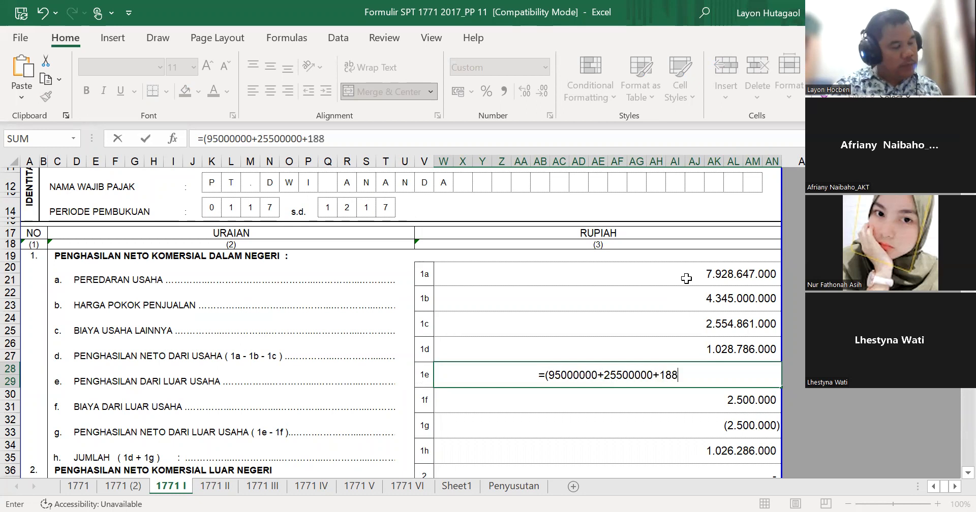
text(00000)
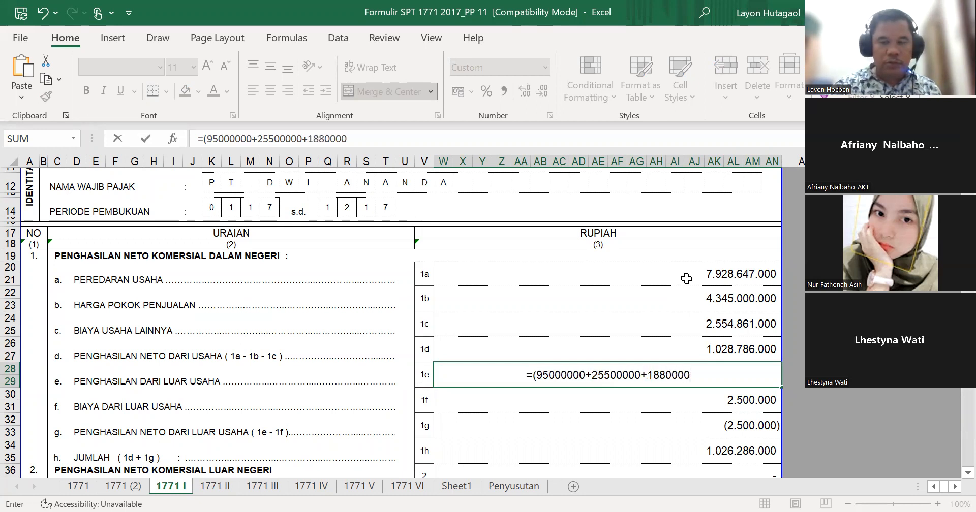
text(+)
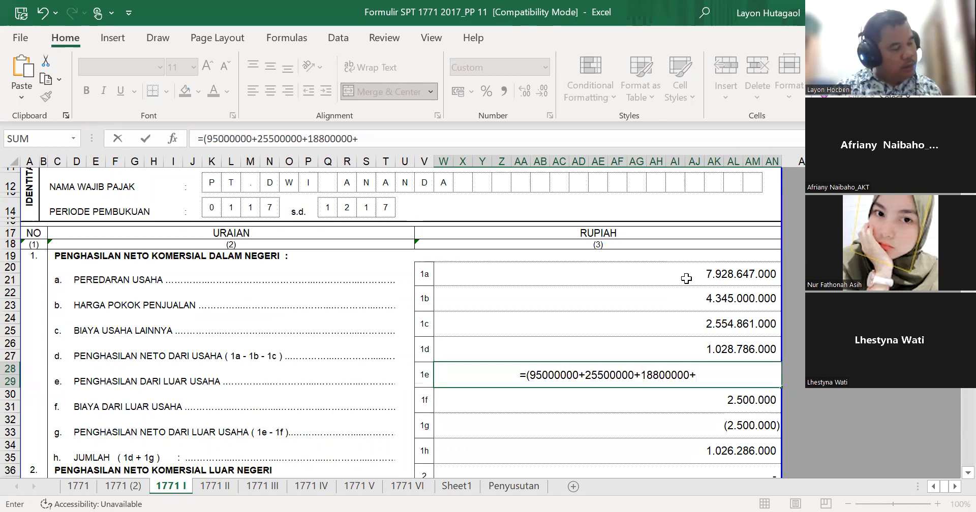
text(2)
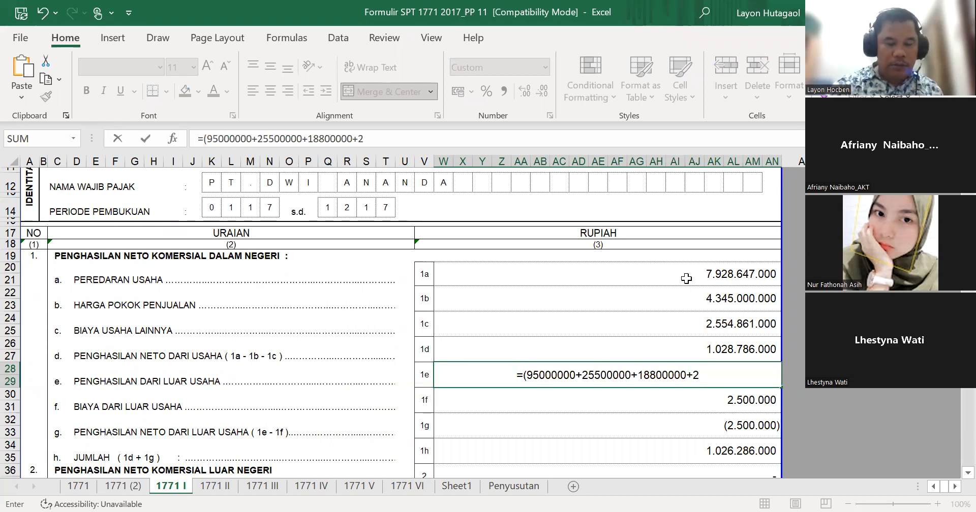
text(8)
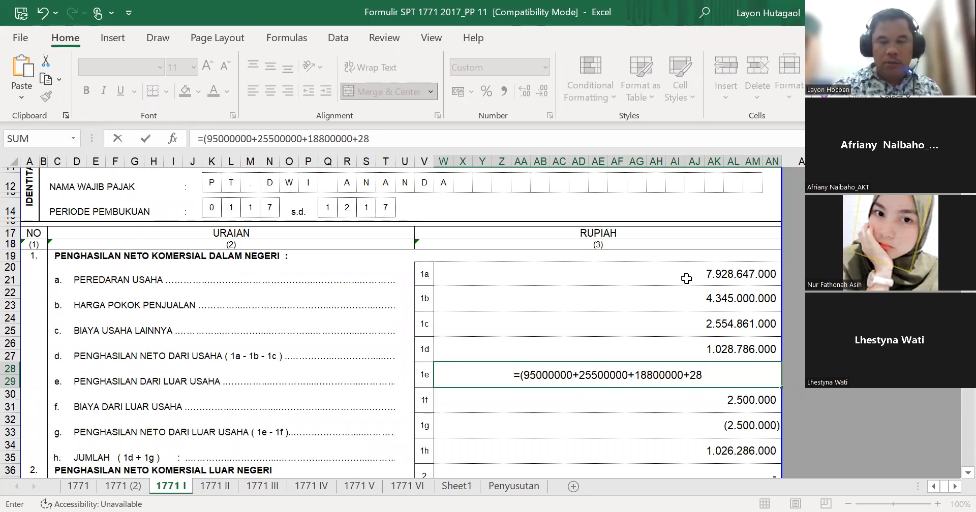
text(000000)
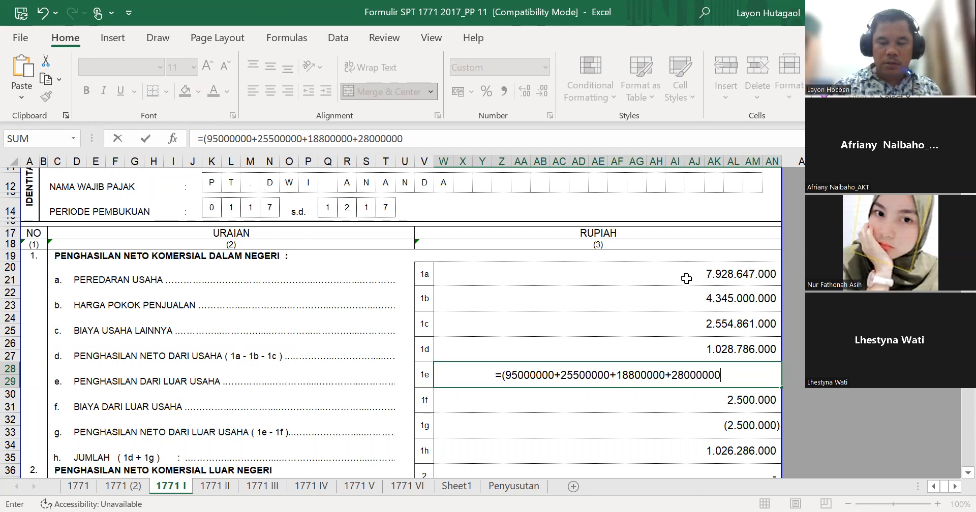
text(+)
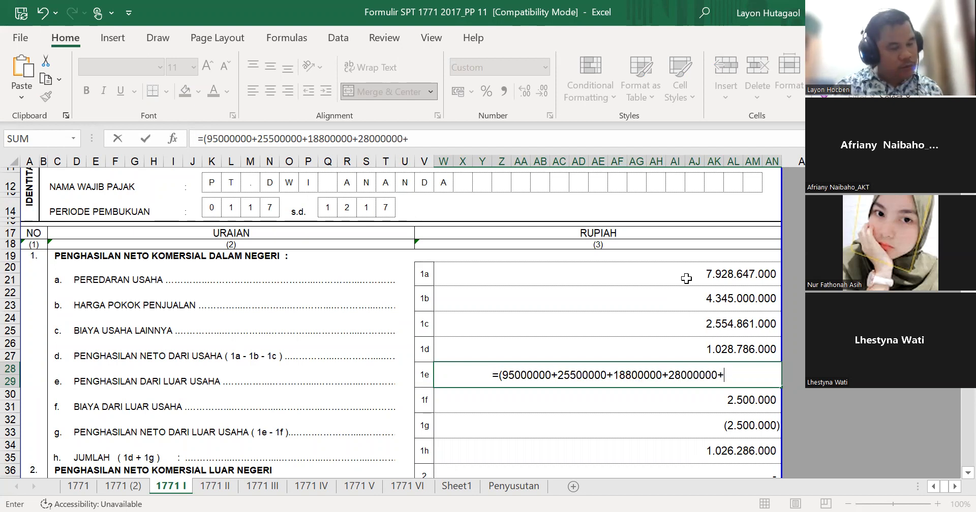
text(10)
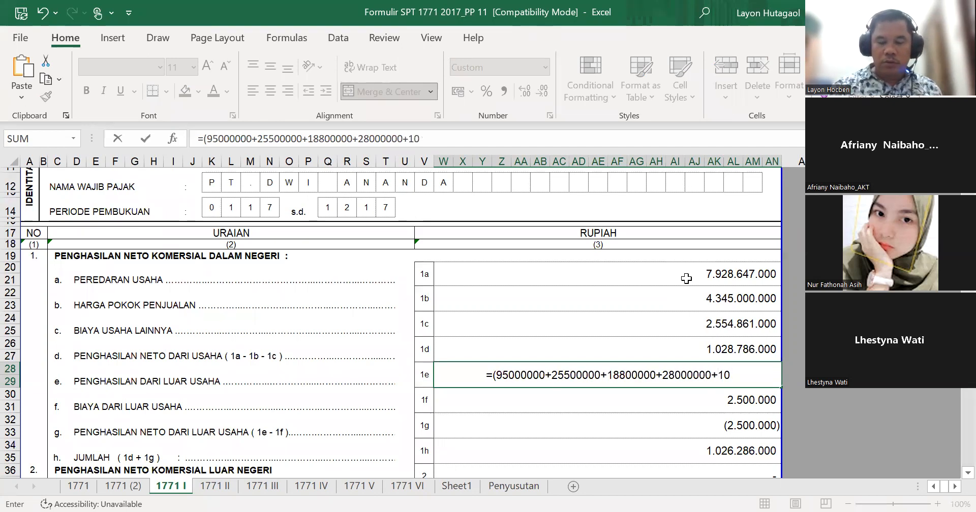
text(00000)
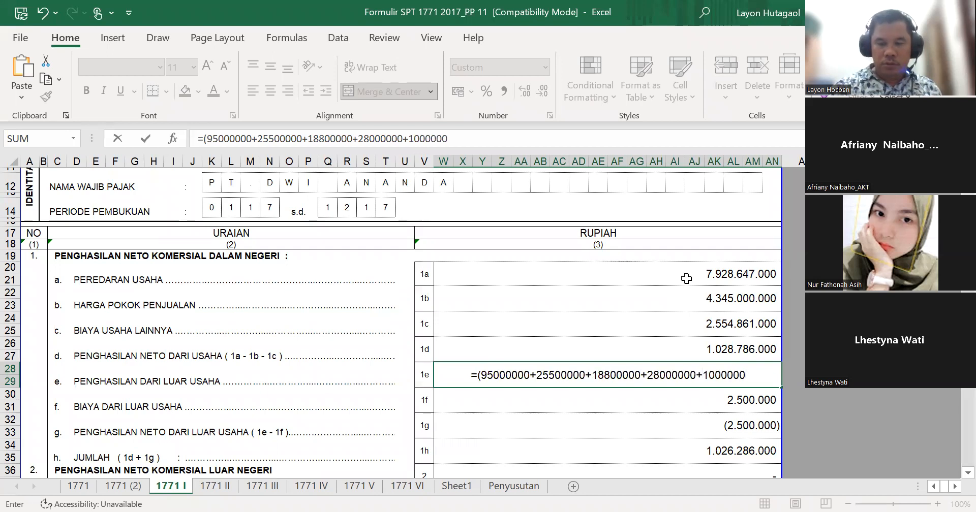
text(0)
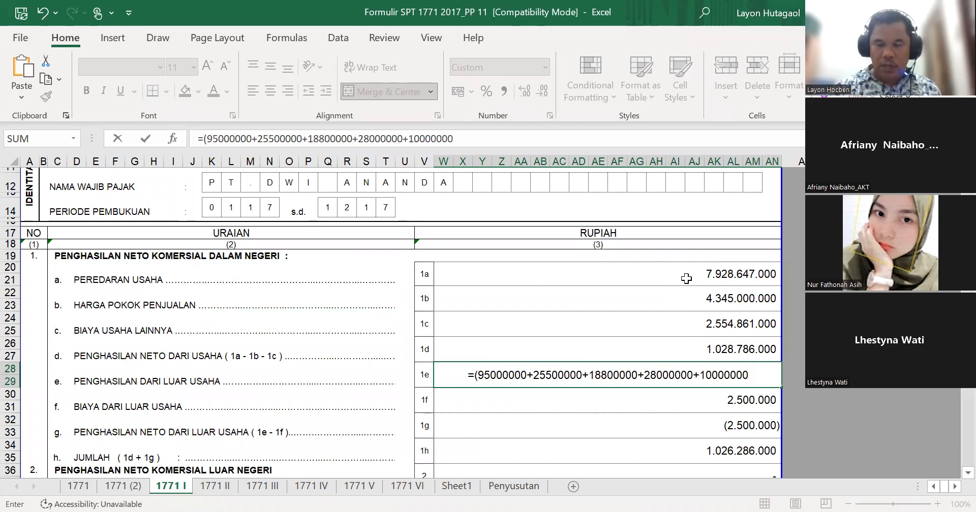
text())
key(Return)
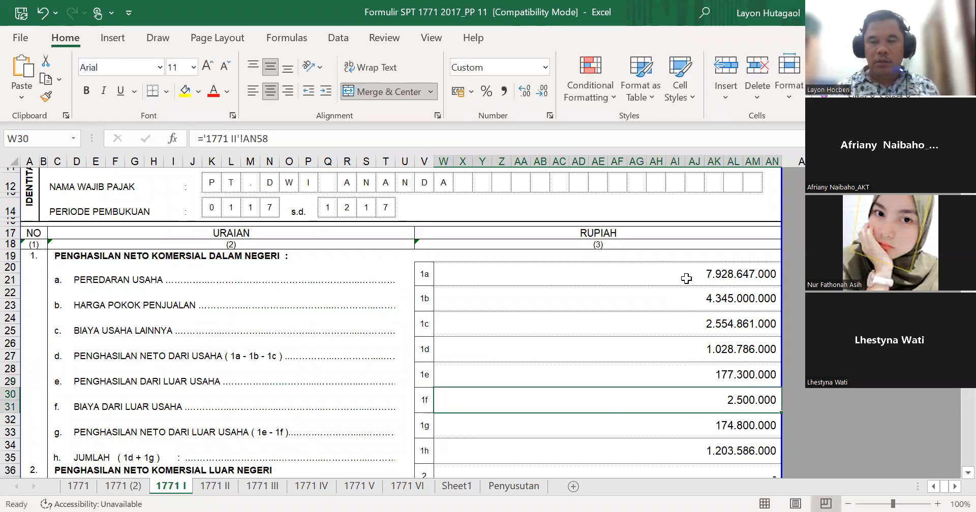
Check the formula entered in line 1e and the sheet link in BIAYA DARI LUAR USAHA (1f).
key(Down)
key(Down)
key(Up)
key(Up)
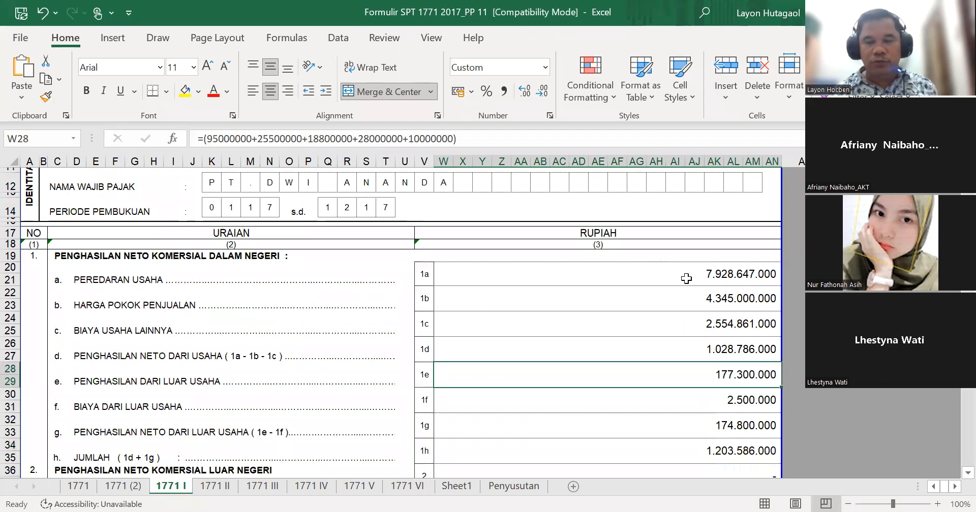
key(Down)
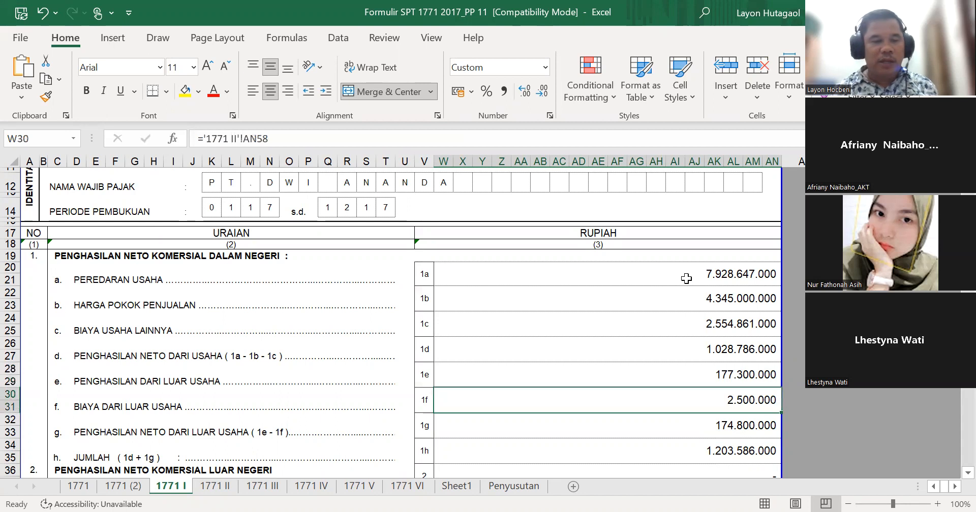
key(Up)
key(Down)
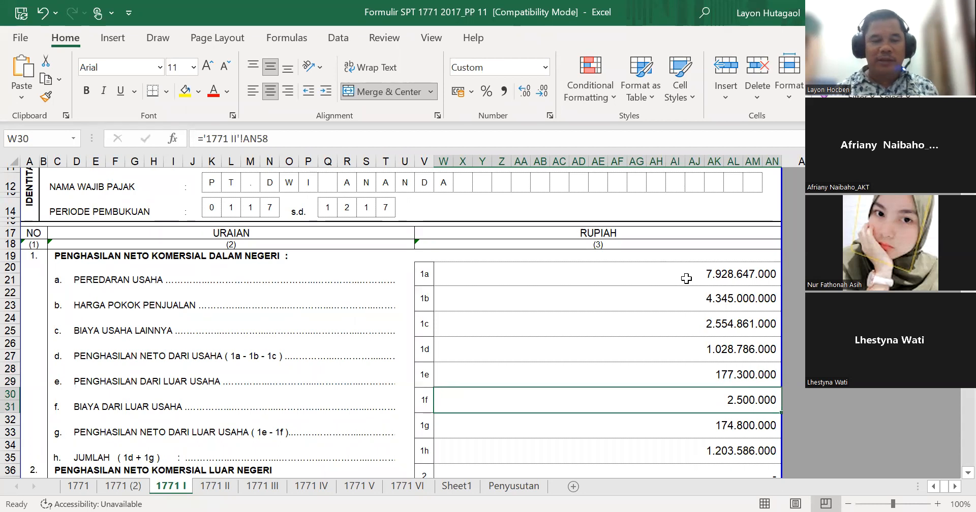
Review the cost links in lines 1b and 1c together with PEREDARAN USAHA and PENGHASILAN NETO DARI USAHA.
key(Up)
key(Up)
key(Up)
key(Up)
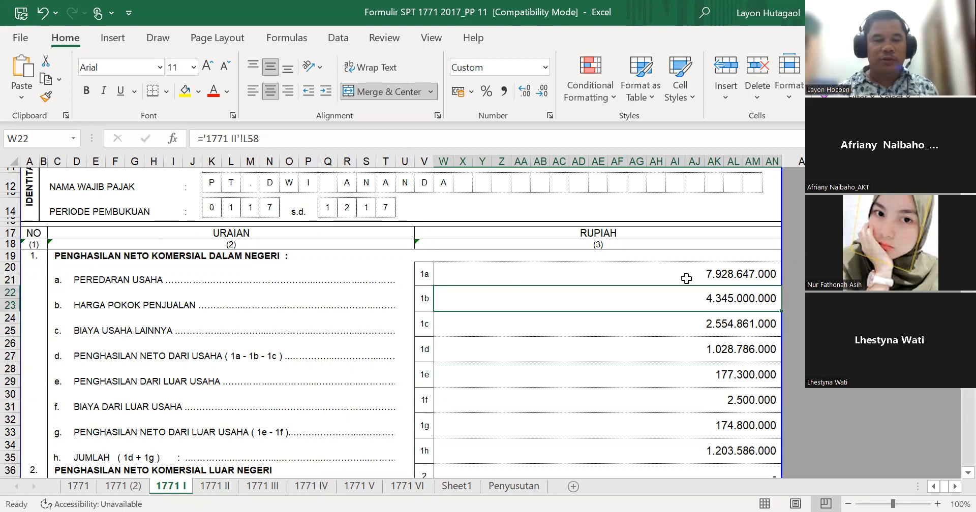
key(Down)
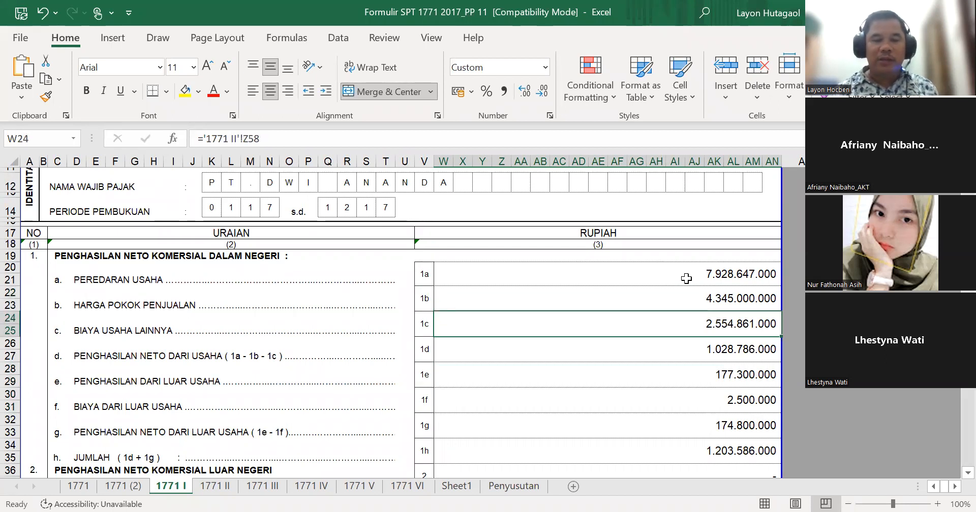
key(Down)
key(Up)
key(Up)
key(Up)
Review the domestic net income lines down past JUMLAH (1h) and return to BIAYA DARI LUAR USAHA (1f).
key(Down)
key(Down)
key(Down)
key(Down)
key(Down)
key(Down)
key(Down)
key(Down)
key(Down)
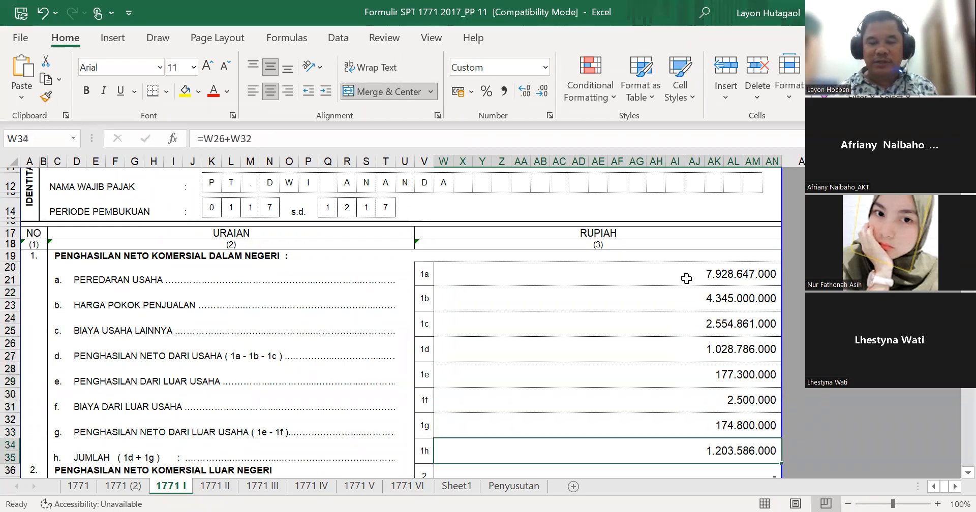
key(Up)
key(Up)
key(Up)
key(Up)
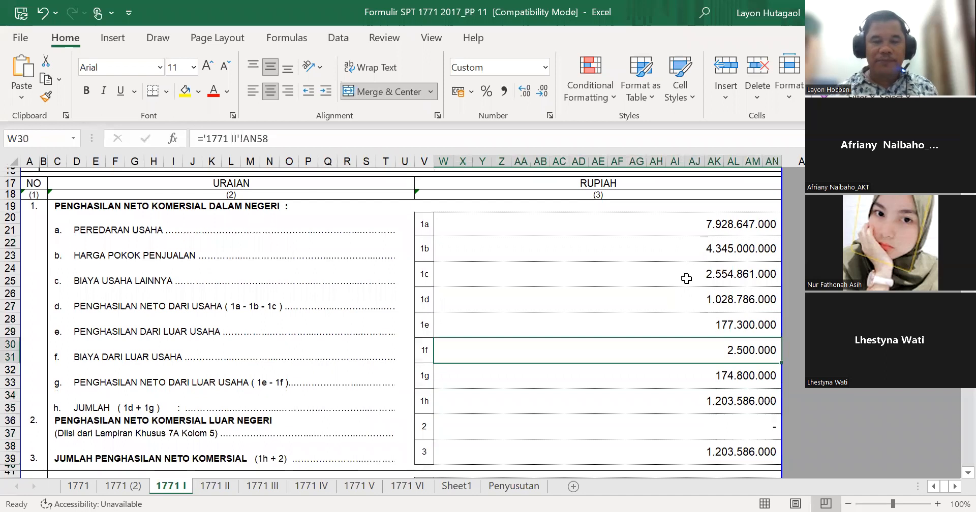
On the 1771 II sheet, review the JUMLAH column formulas from the lower rows up to the column headings.
click(216, 488)
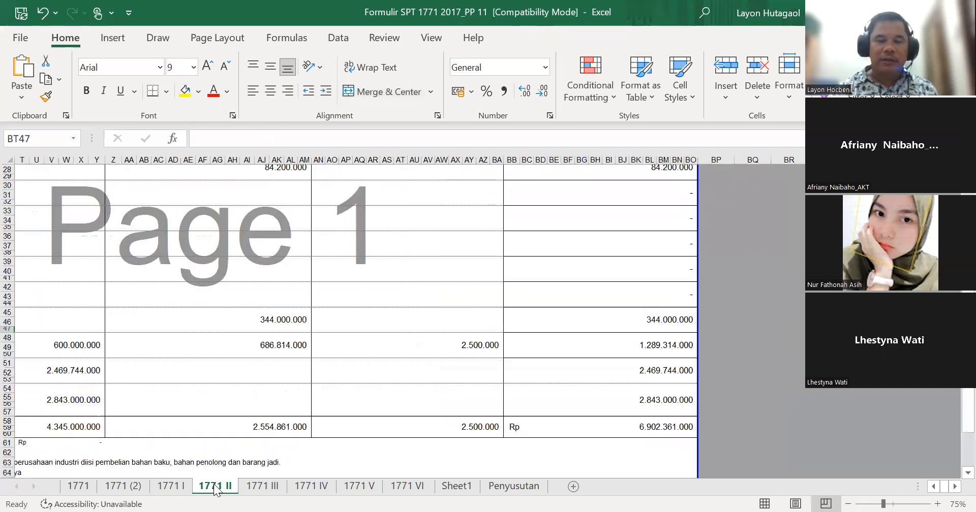
click(528, 366)
key(Up)
key(Up)
key(Up)
key(Up)
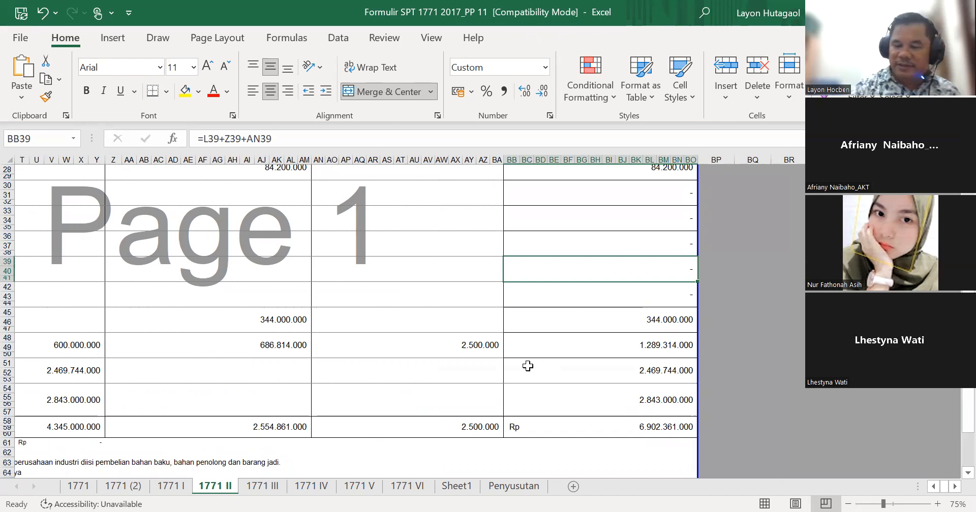
key(Up)
key(Up)
key(Up)
key(Up)
key(Up)
key(Up)
key(Up)
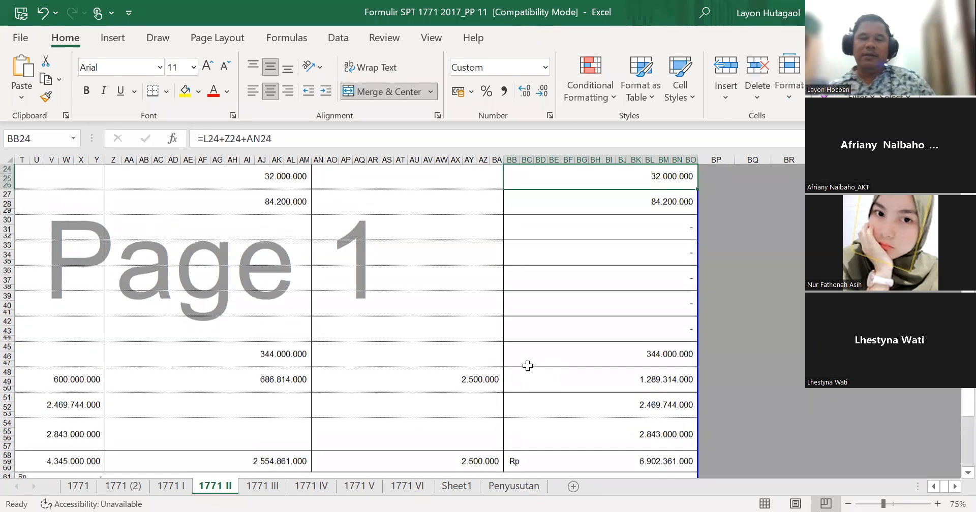
key(Up)
key(Up)
key(Up)
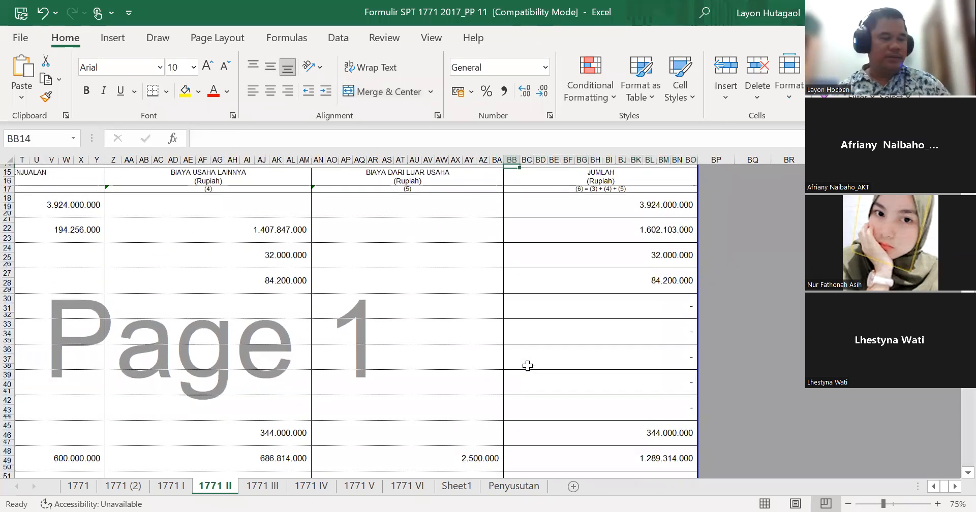
Review the JUMLAH formulas of the first cost rows on the 1771 II sheet and return to the LAMPIRAN - II heading.
key(Down)
key(Down)
key(Down)
key(Down)
key(Down)
key(Down)
key(Down)
key(Down)
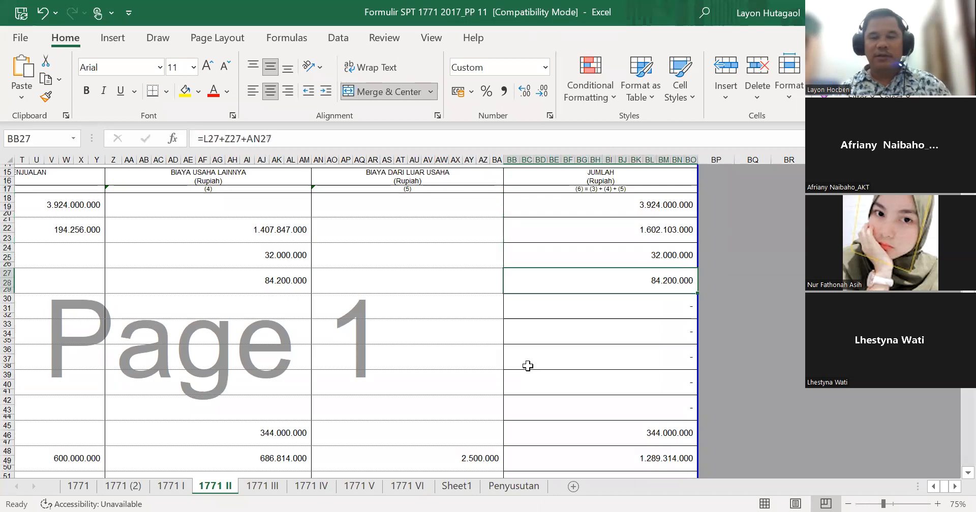
key(Up)
key(Up)
key(Up)
key(Up)
key(Up)
key(Up)
key(Up)
key(Up)
key(Up)
key(Up)
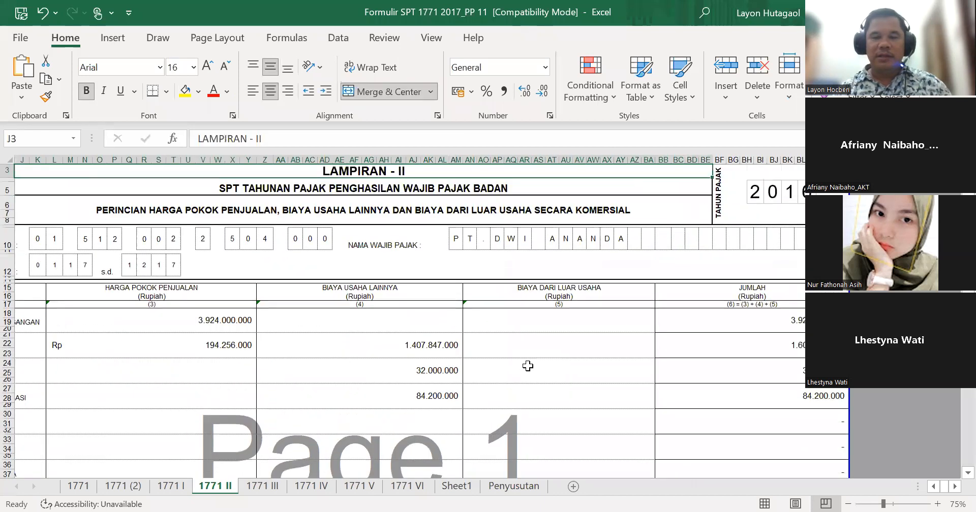
Review the JUMLAH column from the form heading down past the total row to the end of the page.
key(Down)
key(Down)
key(Down)
key(Down)
key(Down)
key(Down)
key(Down)
key(Down)
key(Down)
key(Down)
key(Down)
key(Down)
key(Down)
key(Down)
key(Down)
key(Down)
key(Down)
key(Down)
key(Down)
key(Down)
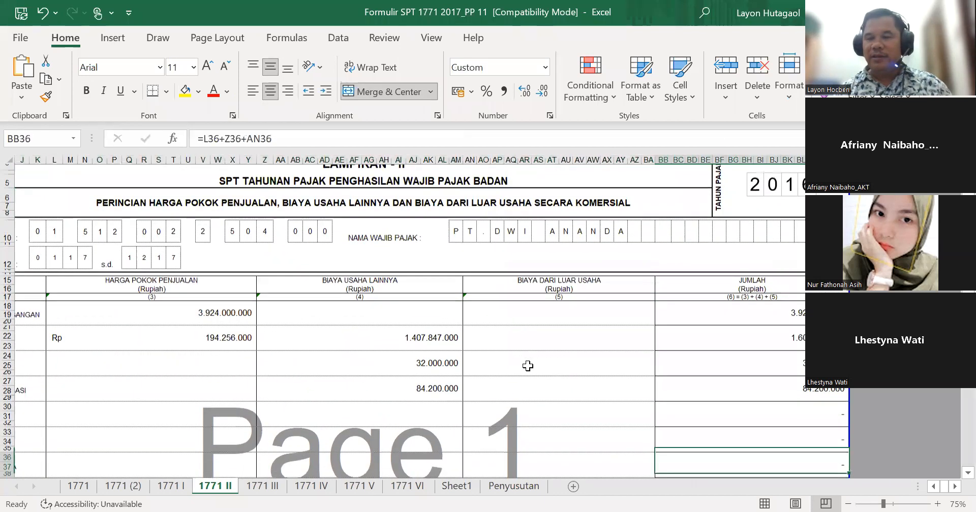
key(Down)
key(Down)
key(Down)
key(Down)
key(Down)
key(Down)
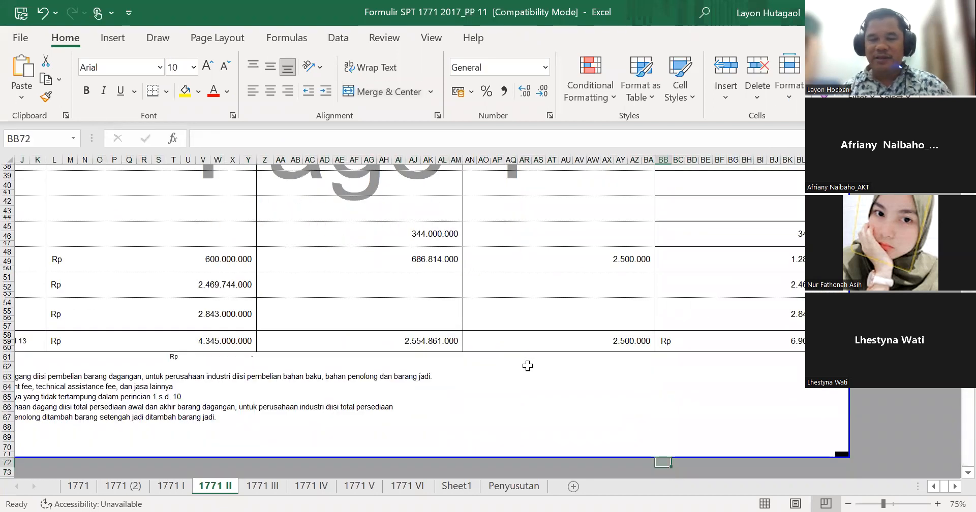
Return to the total row and bring the full JUMLAH amounts of the lower cost rows into view.
key(Up)
key(Up)
key(Up)
key(Up)
key(Up)
key(Up)
key(Up)
key(Up)
key(Up)
key(Up)
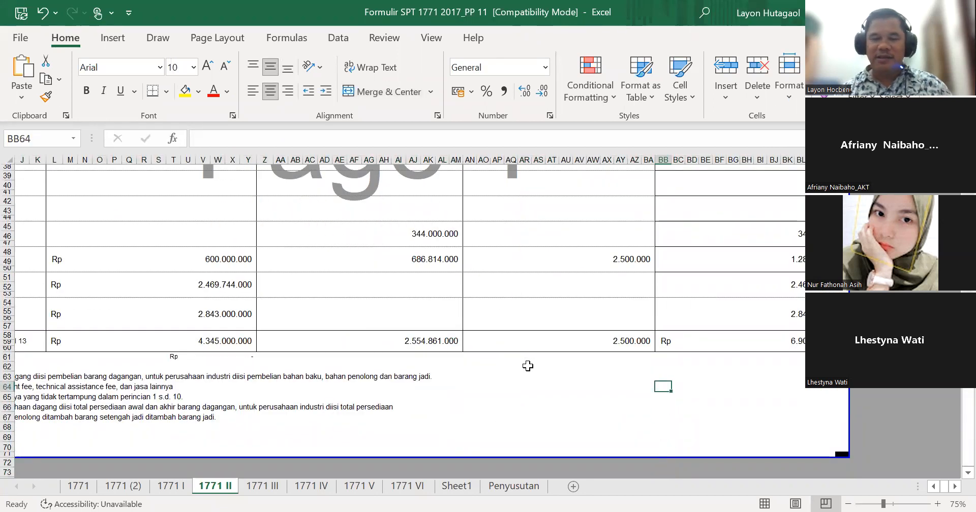
key(Up)
key(Up)
key(Right)
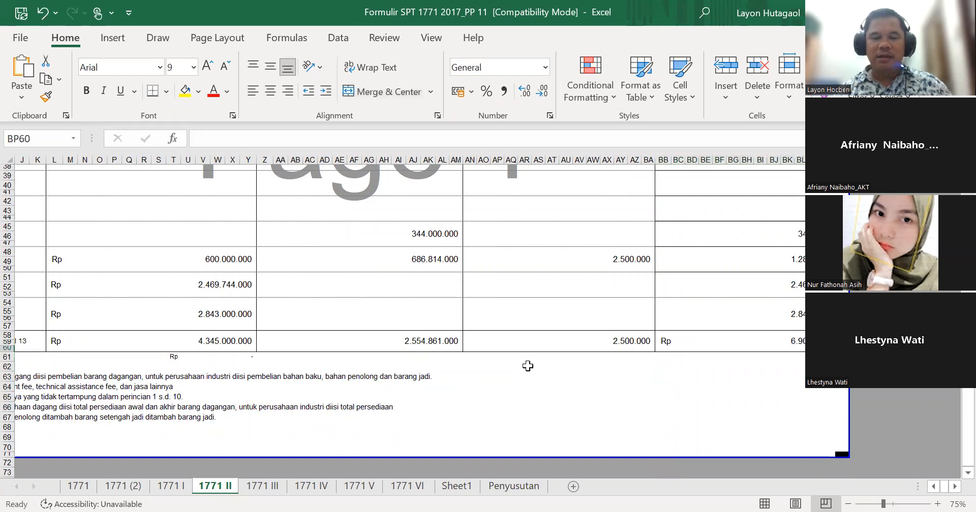
key(Left)
key(Left)
key(Right)
key(Right)
key(Right)
key(Right)
key(Right)
key(Right)
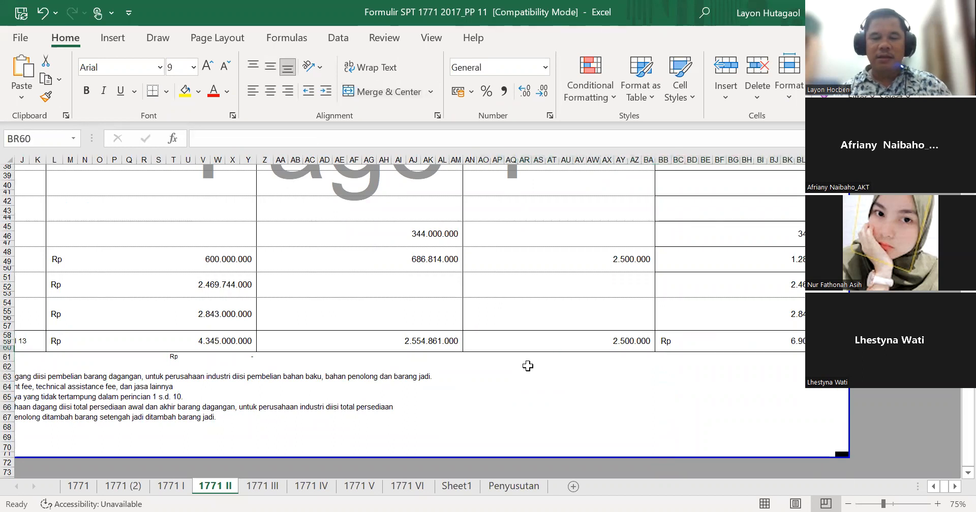
key(Left)
key(Left)
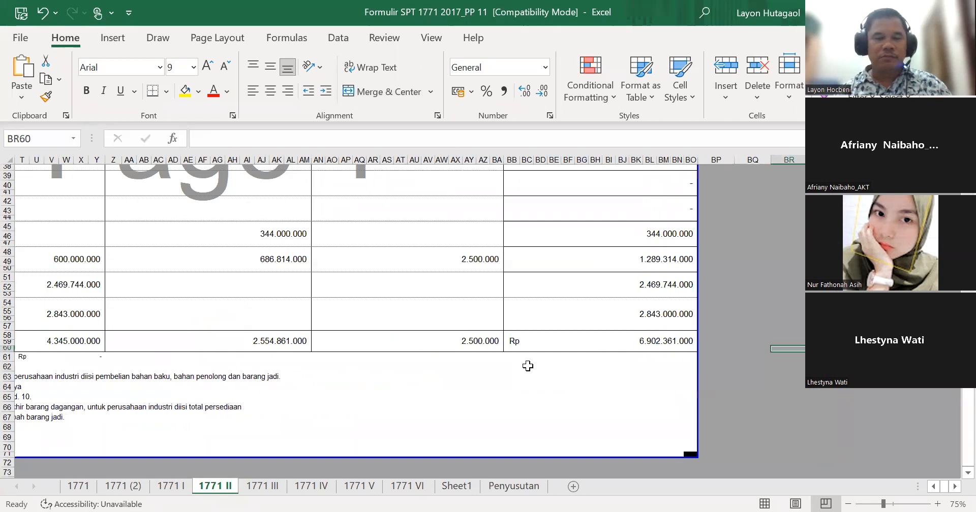
key(Up)
key(Up)
key(Up)
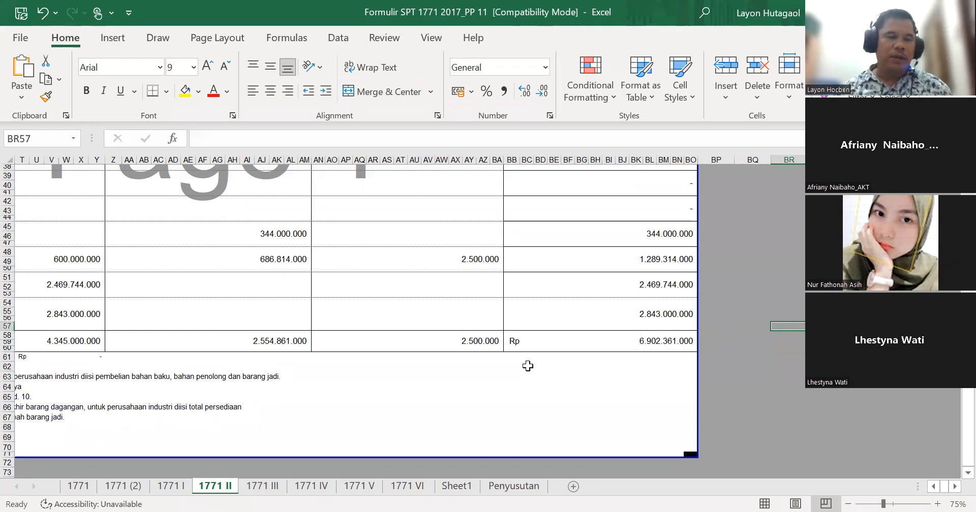
Check the row 48 entries under HARGA POKOK PENJUALAN and BIAYA USAHA LAINNYA against the surrounding cost rows.
click(81, 259)
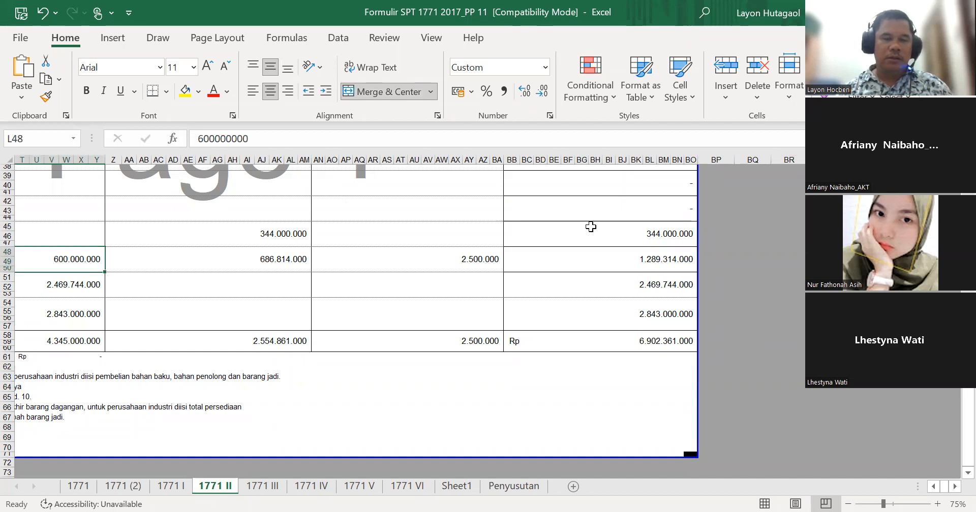
scroll(591, 227, left, 5)
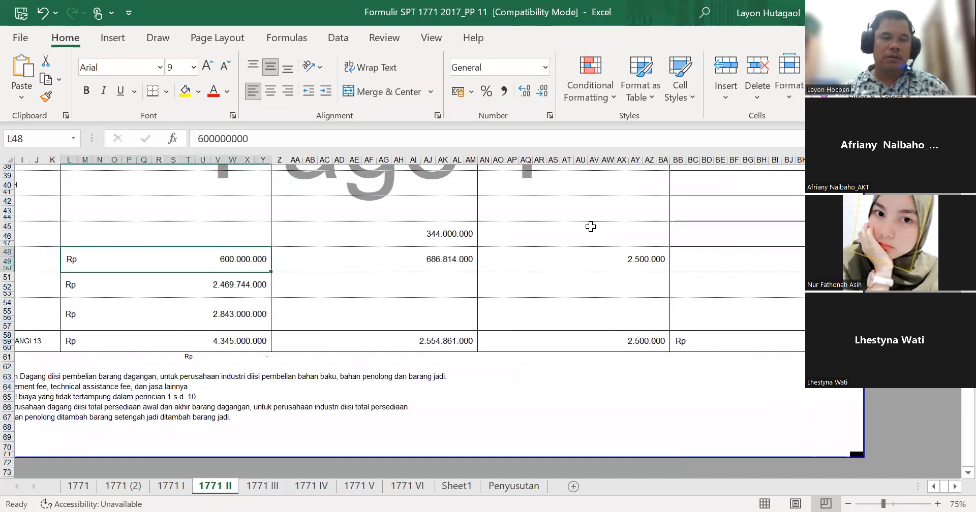
key(Right)
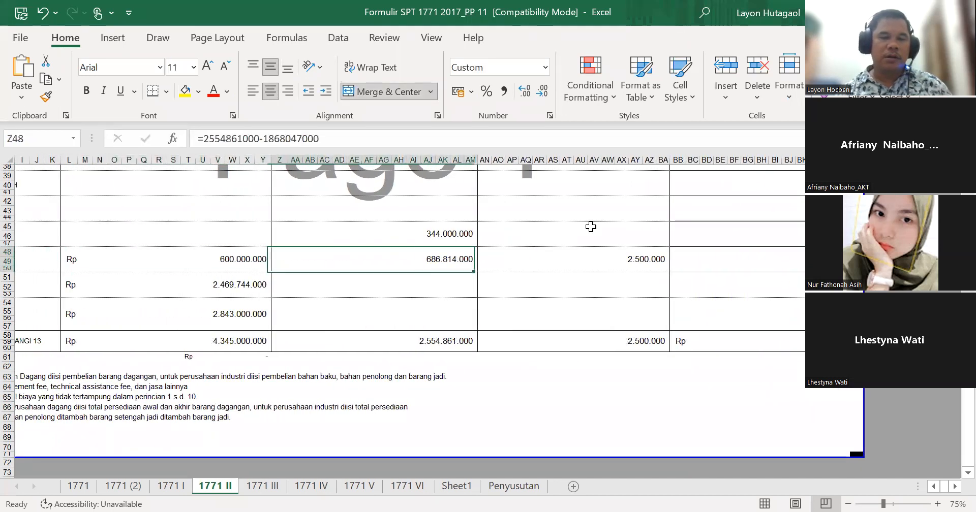
key(Left)
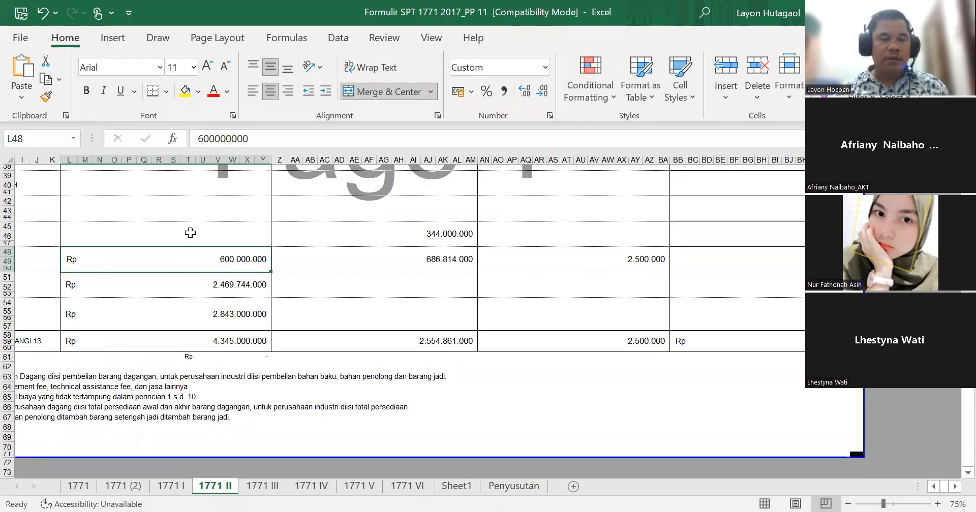
scroll(189, 229, down, 1)
scroll(189, 228, up, 2)
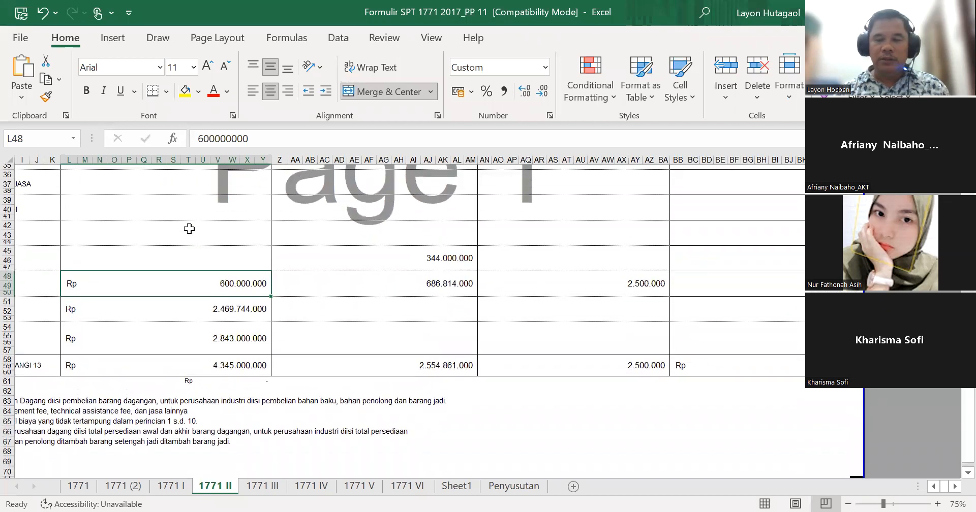
scroll(188, 230, up, 2)
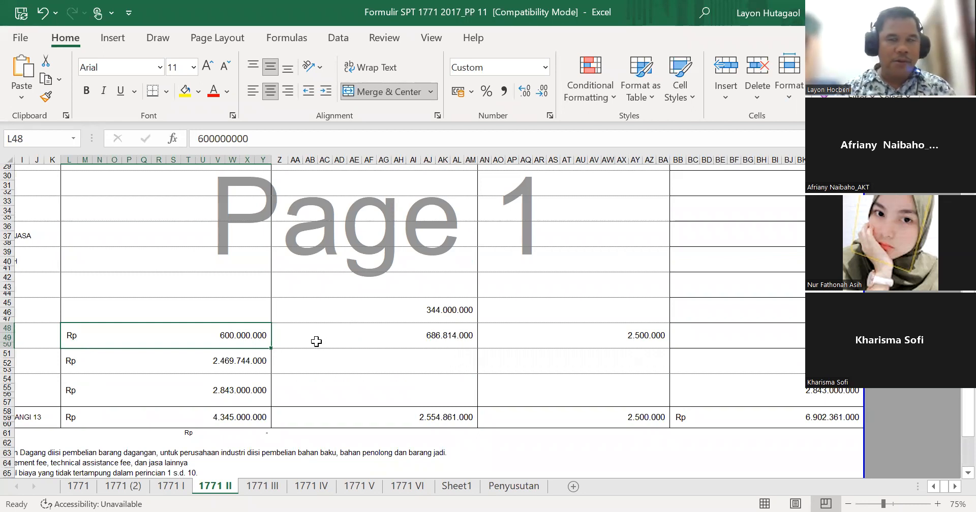
Change the TAHUN PAJAK in the heading of the 1771 II sheet to 2017.
scroll(311, 306, up, 5)
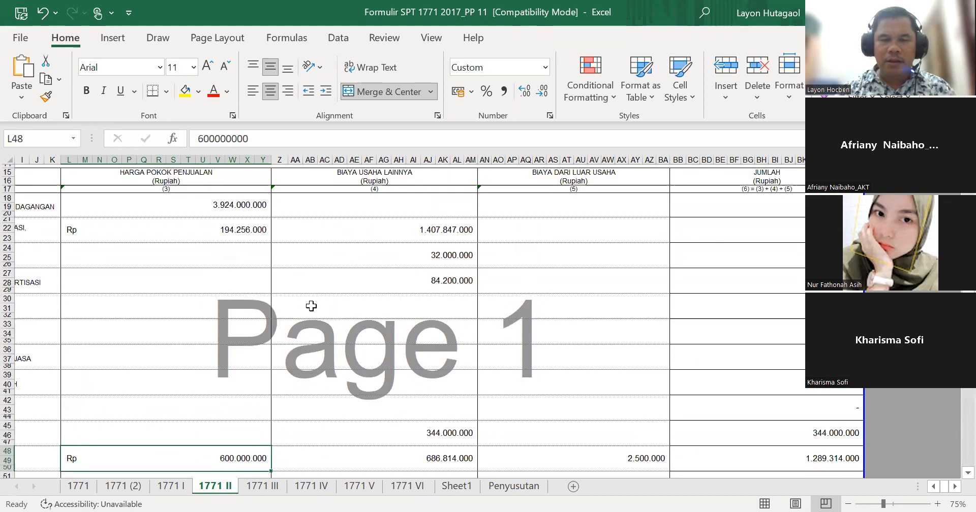
scroll(311, 305, up, 5)
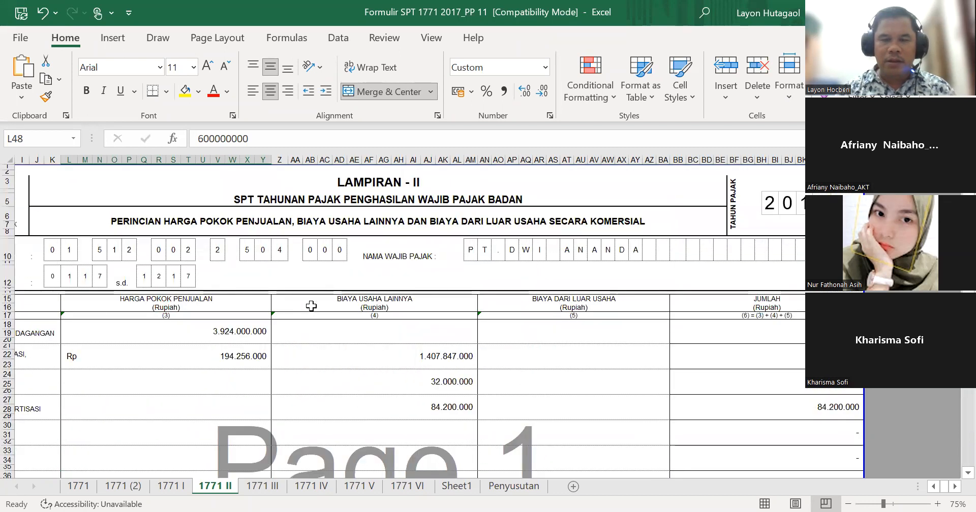
scroll(311, 306, down, 1)
scroll(311, 306, up, 1)
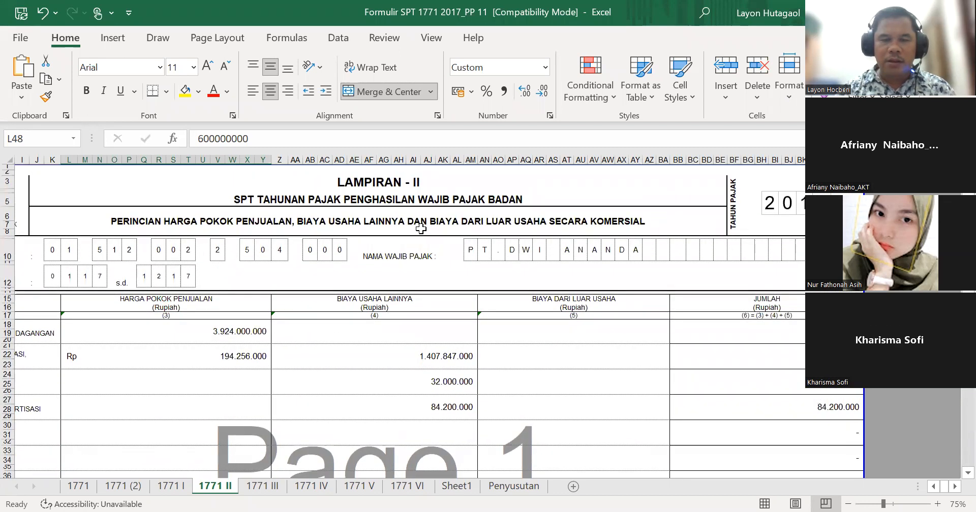
click(457, 191)
key(Right)
key(Right)
key(Right)
key(Right)
key(Right)
key(Right)
key(Right)
key(Right)
key(Right)
key(Right)
key(Right)
key(Right)
key(Right)
key(Right)
key(Right)
key(Right)
key(Right)
key(Right)
key(Right)
key(Right)
key(Right)
key(Right)
key(Right)
key(Right)
key(Right)
key(Right)
key(Right)
key(Right)
key(Right)
key(Right)
key(Right)
key(Right)
key(Right)
key(Right)
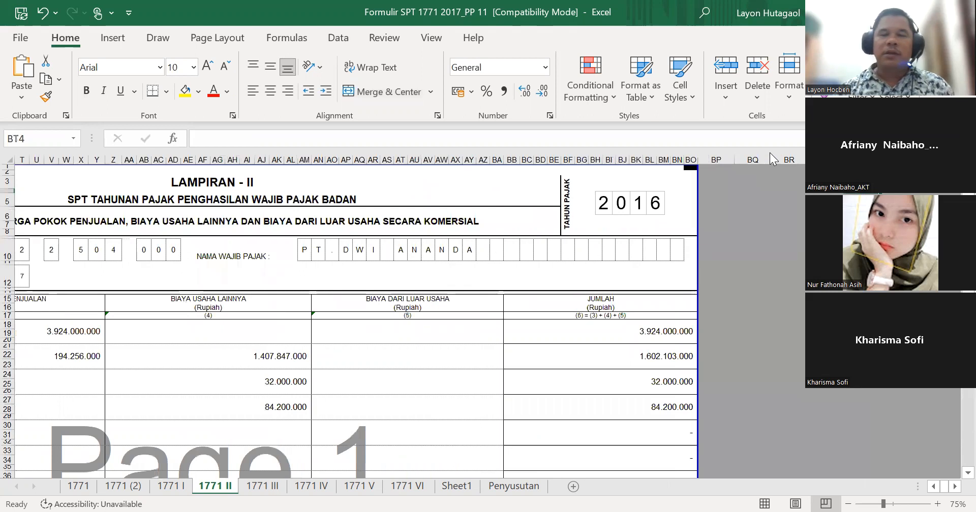
click(670, 204)
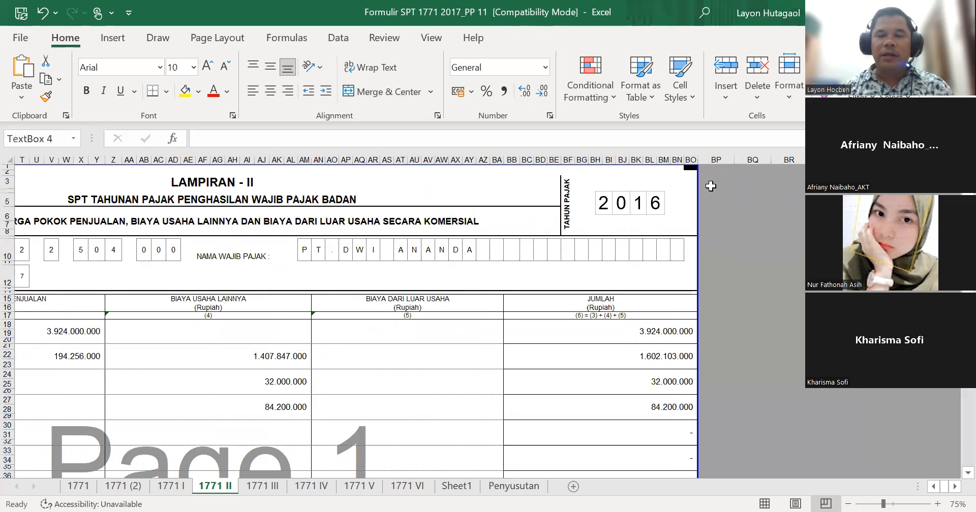
key(BackSpace)
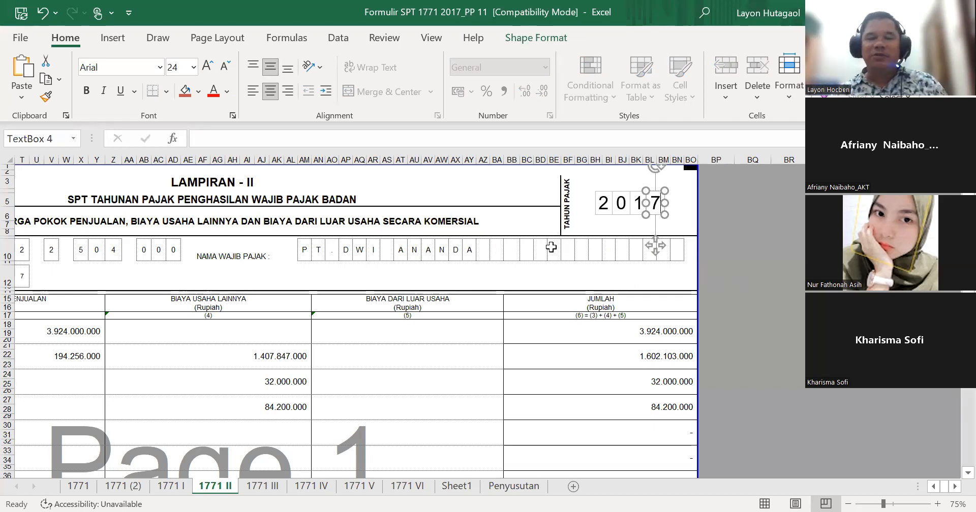
key(Escape)
key(Escape)
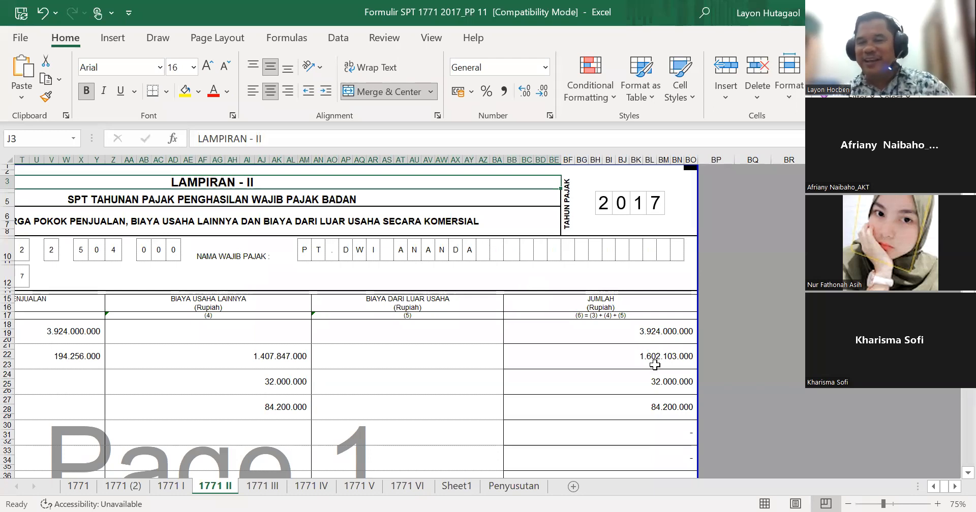
click(676, 213)
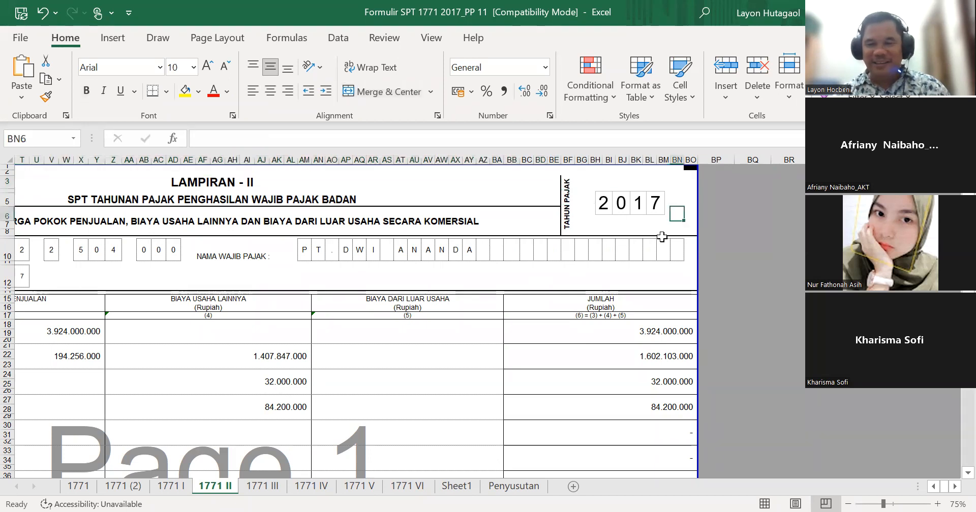
click(657, 205)
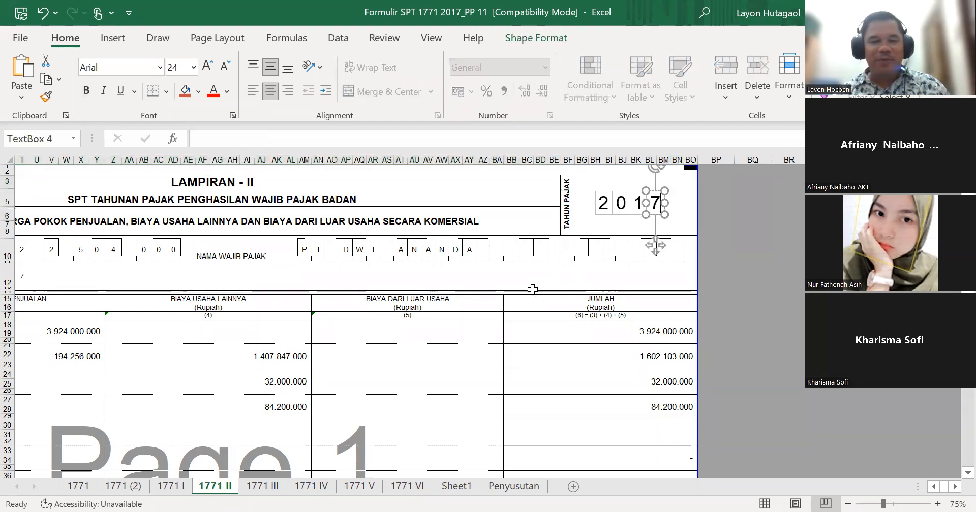
Check the TAHUN PAJAK in the heading of the 1771 I sheet and return to 1771 II.
click(180, 489)
scroll(561, 246, up, 5)
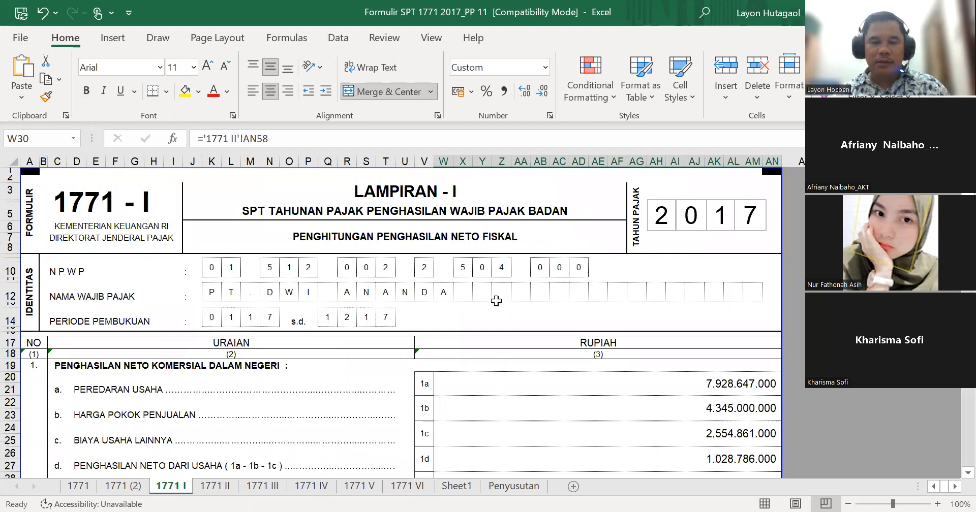
click(216, 488)
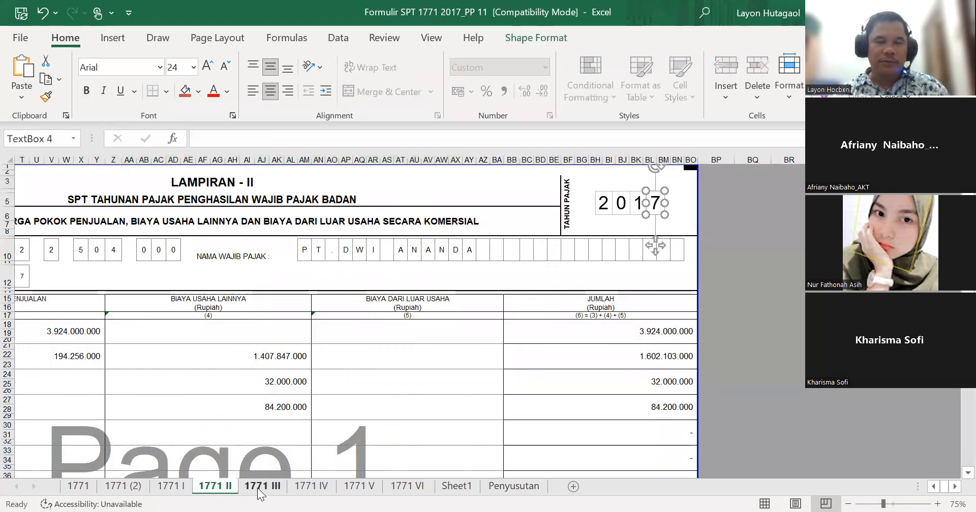
Change the TAHUN PAJAK in the heading of the 1771 III sheet to 2017.
click(261, 488)
scroll(385, 314, up, 3)
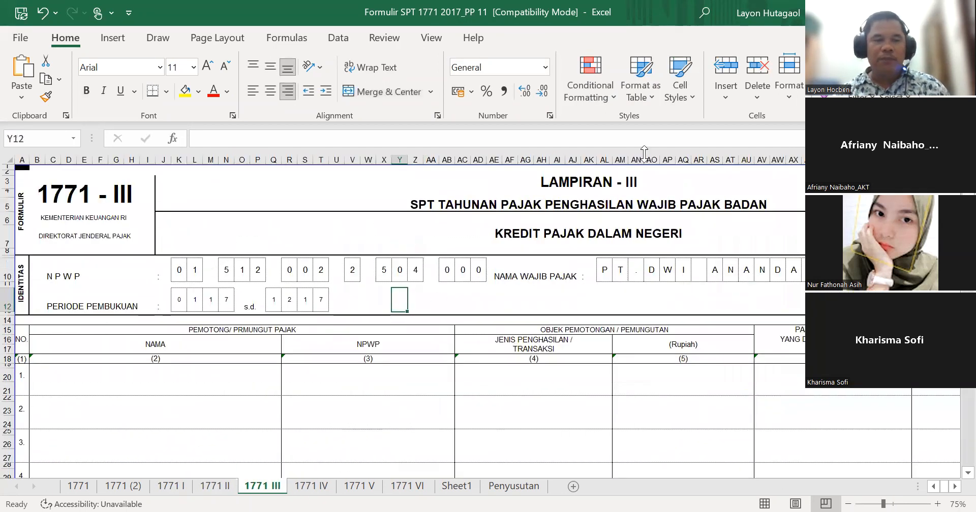
click(703, 202)
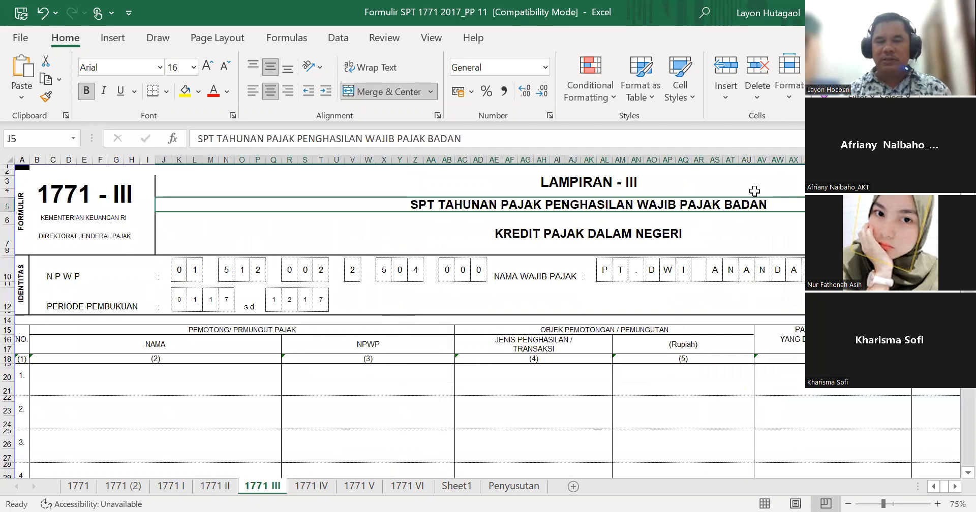
key(Right)
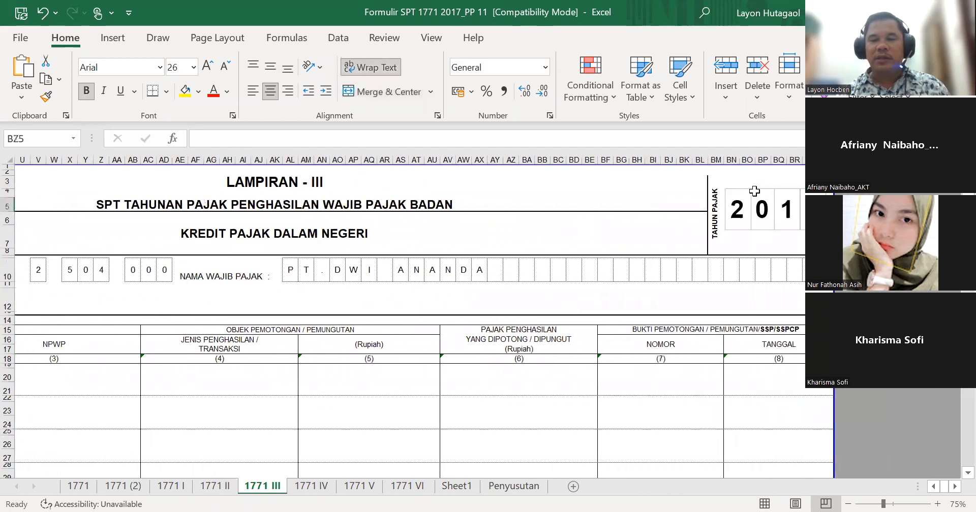
key(Right)
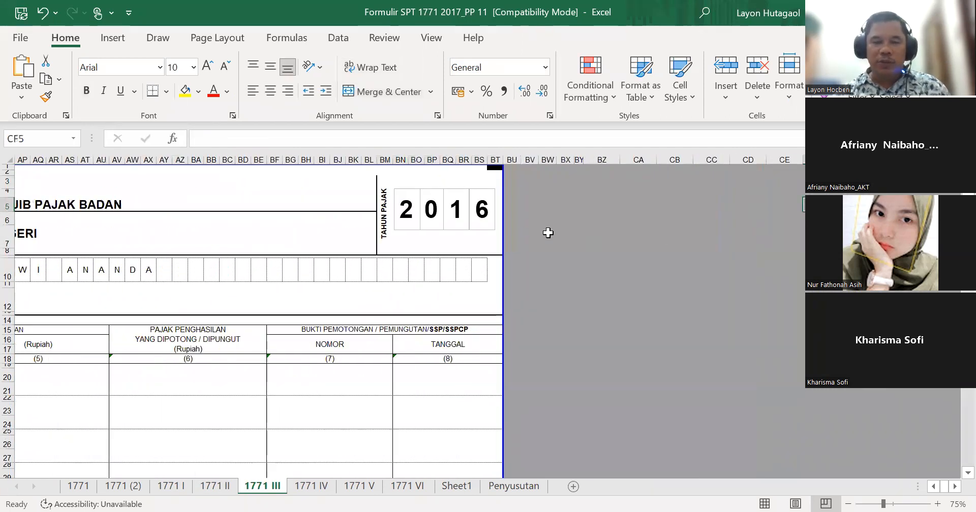
click(485, 222)
key(BackSpace)
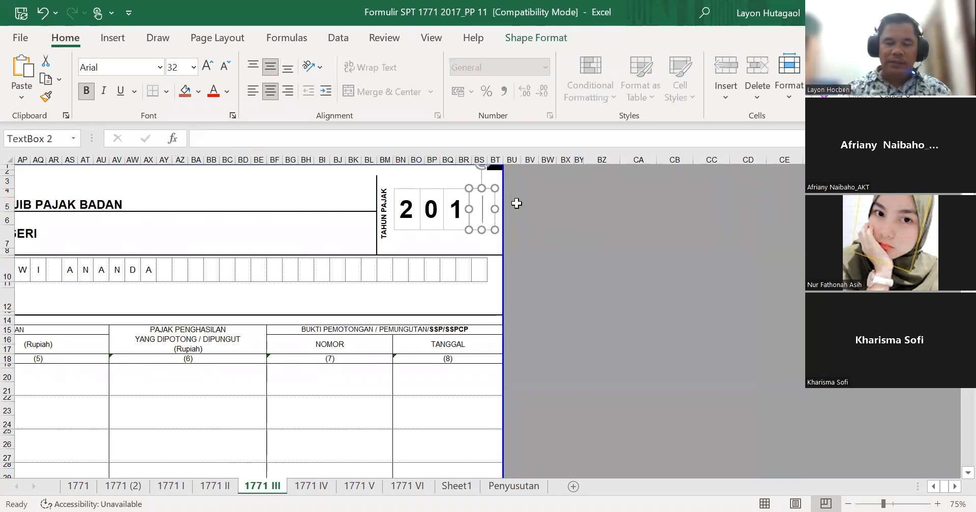
text(7)
click(522, 246)
click(432, 252)
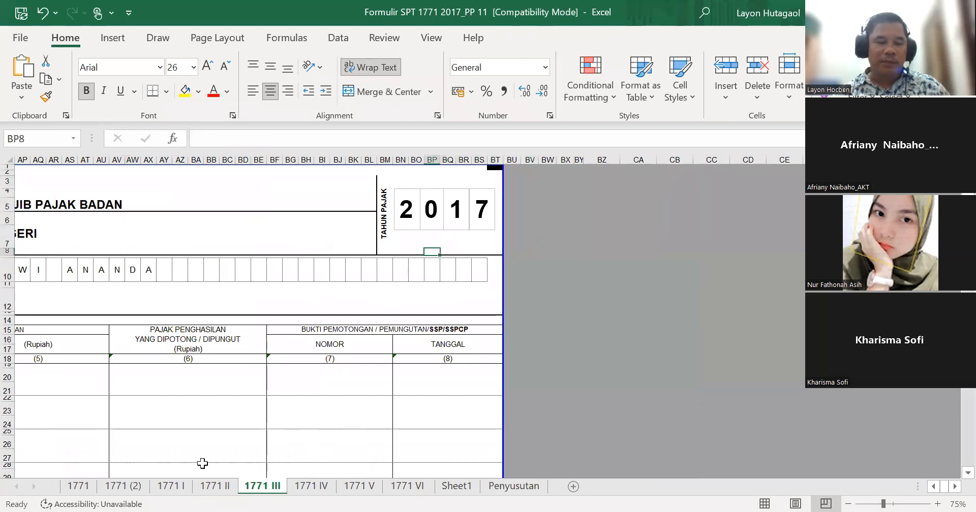
Check the tax year and identity section on the main 1771 form, and return to the 1771 II sheet.
click(79, 487)
scroll(177, 282, up, 5)
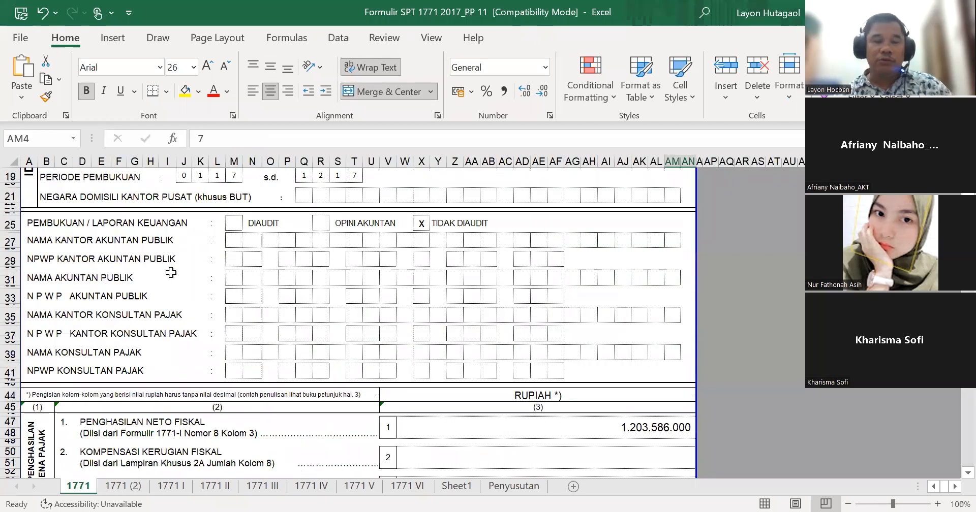
scroll(177, 283, down, 1)
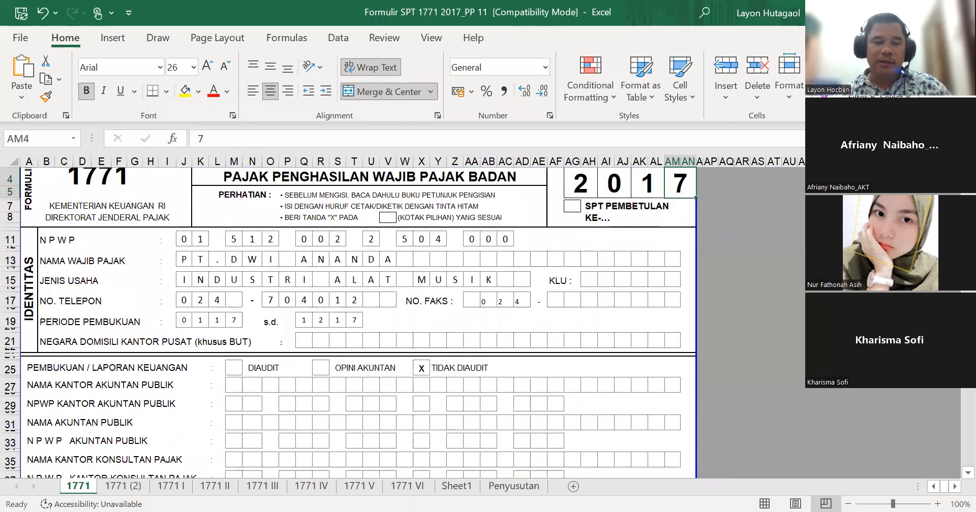
click(209, 486)
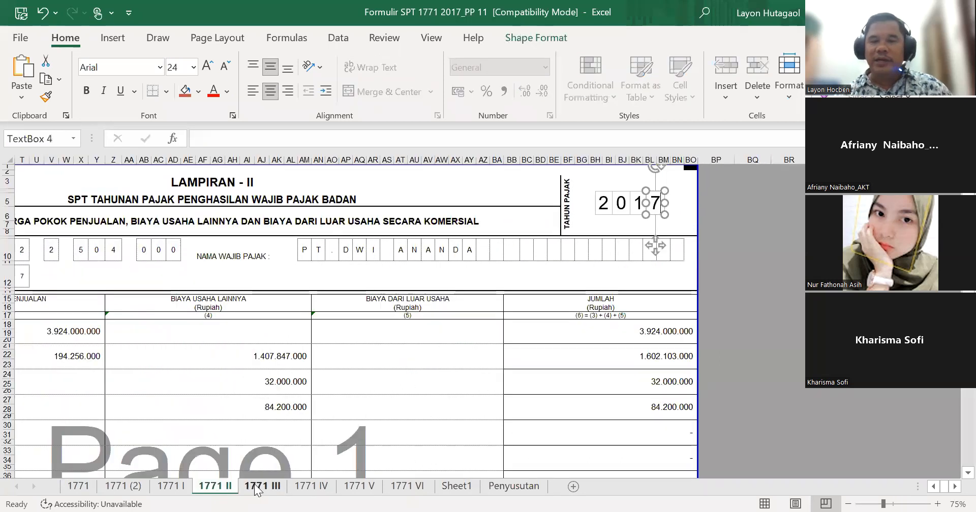
Check the TAHUN PAJAK in the headings of the 1771 III, 1771 IV, 1771 V and 1771 VI sheets.
click(259, 486)
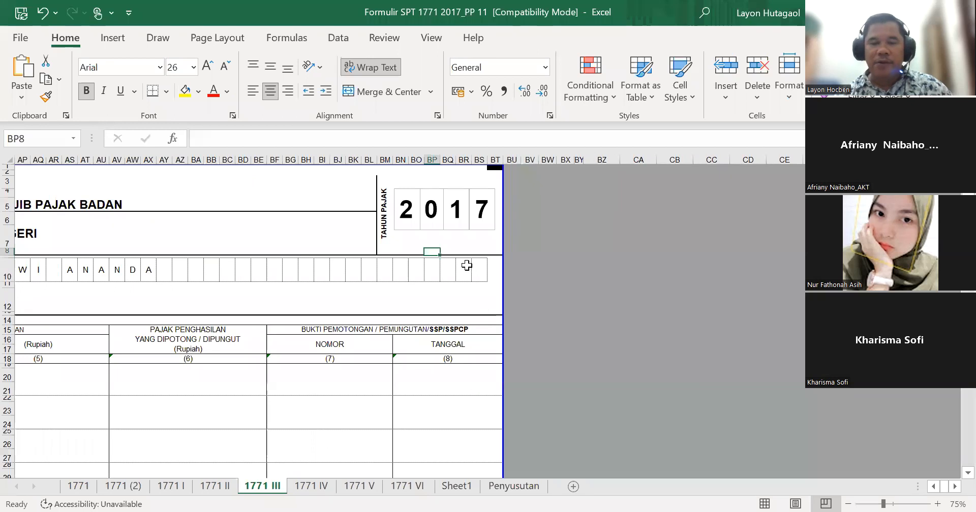
click(476, 220)
click(596, 328)
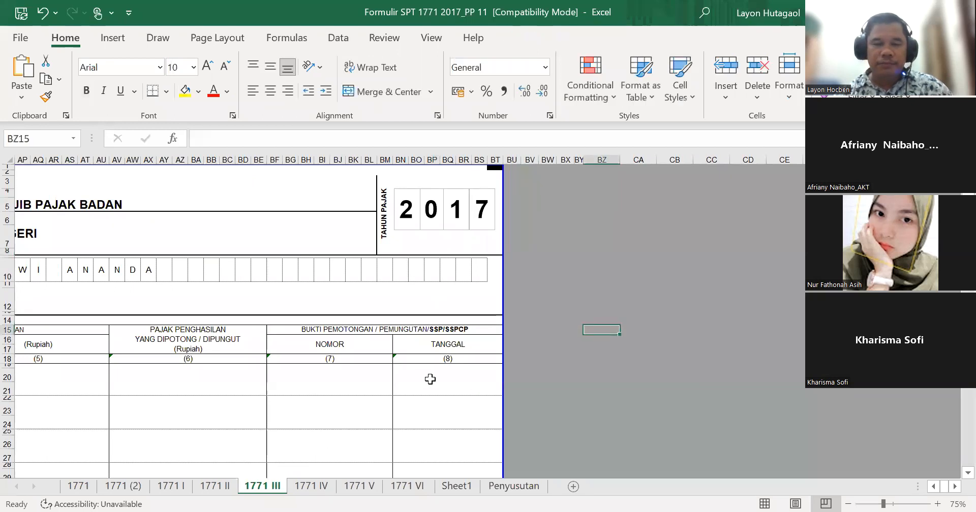
click(310, 487)
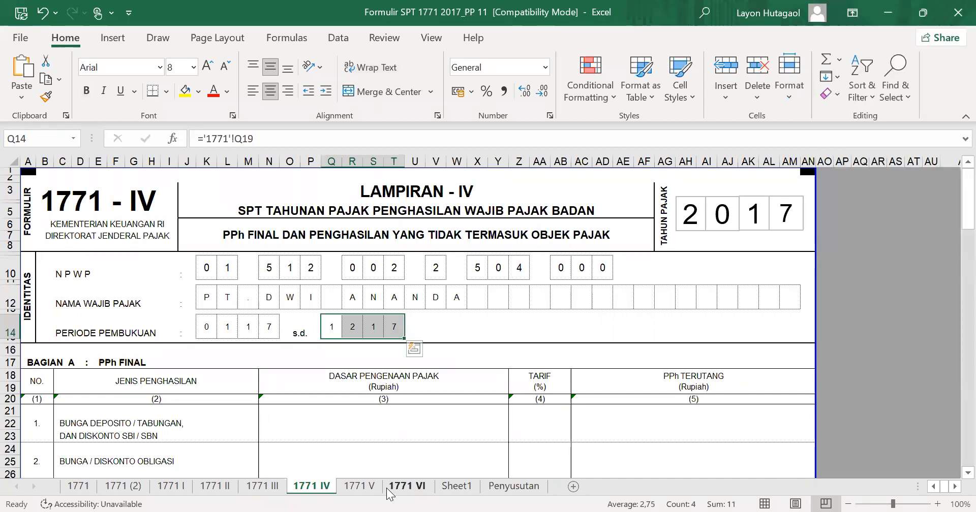
click(370, 488)
click(411, 488)
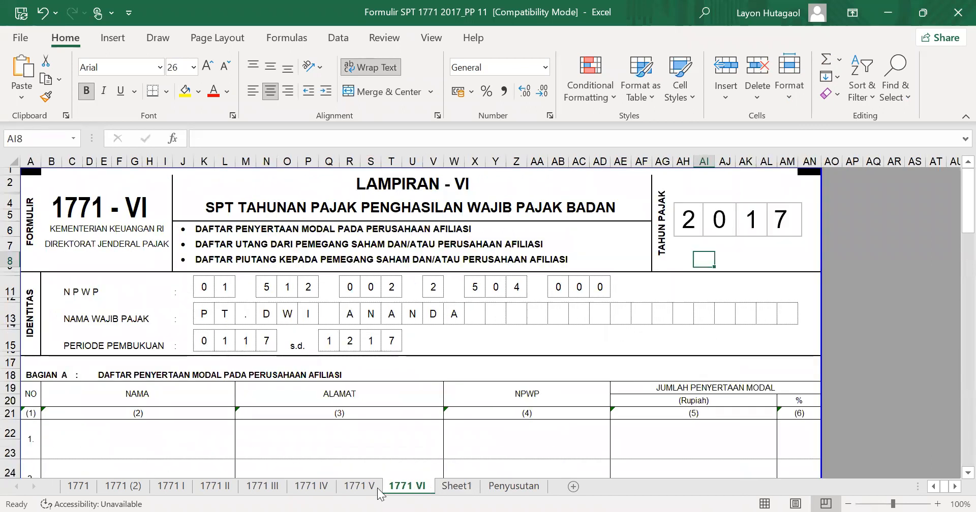
click(362, 486)
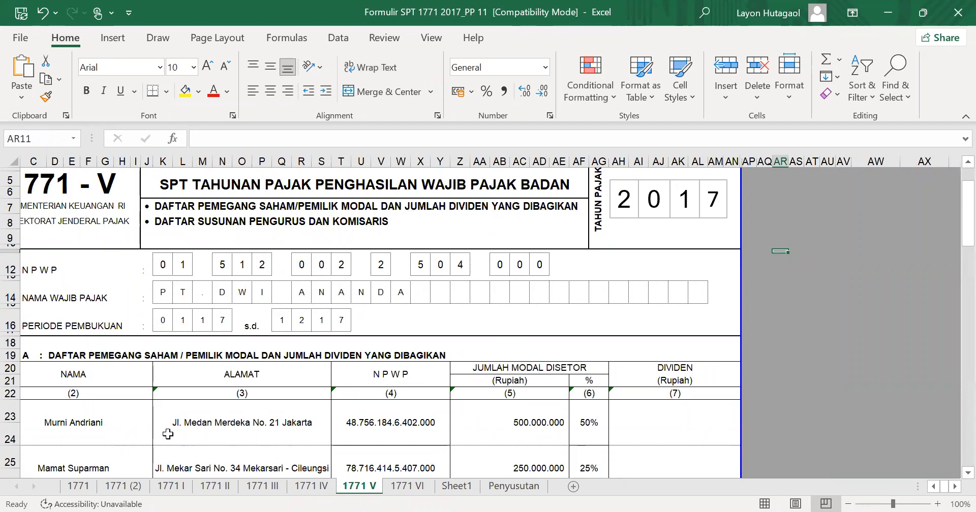
Review the PENGHASILAN NETO KOMERSIAL DALAM NEGERI lines on the 1771 I sheet, looking over the 1771 II and 1771 III attachments as well.
click(224, 488)
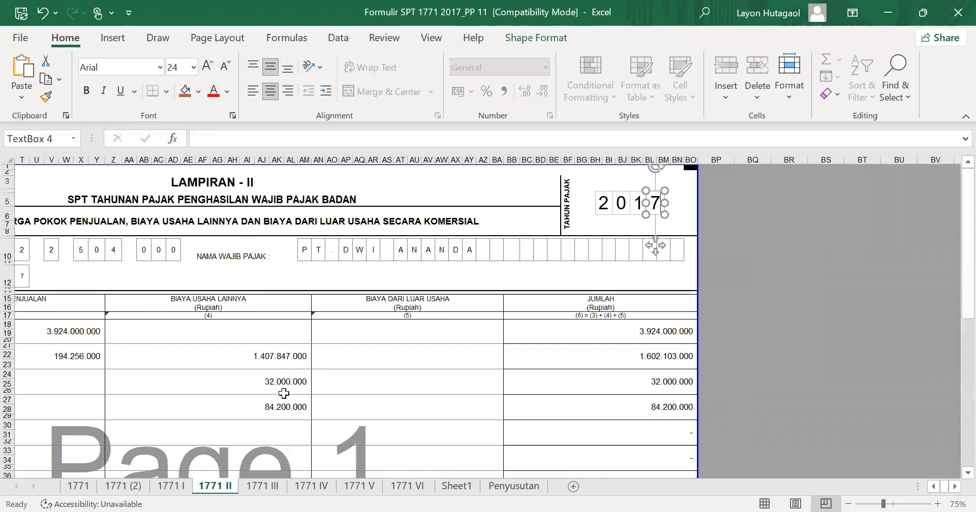
click(172, 487)
scroll(390, 380, down, 1)
scroll(390, 380, down, 2)
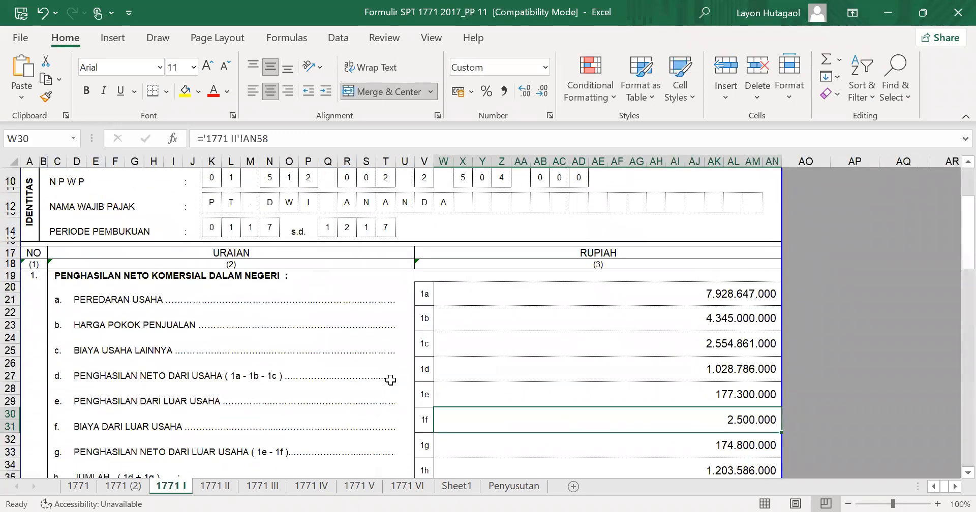
click(260, 487)
click(215, 487)
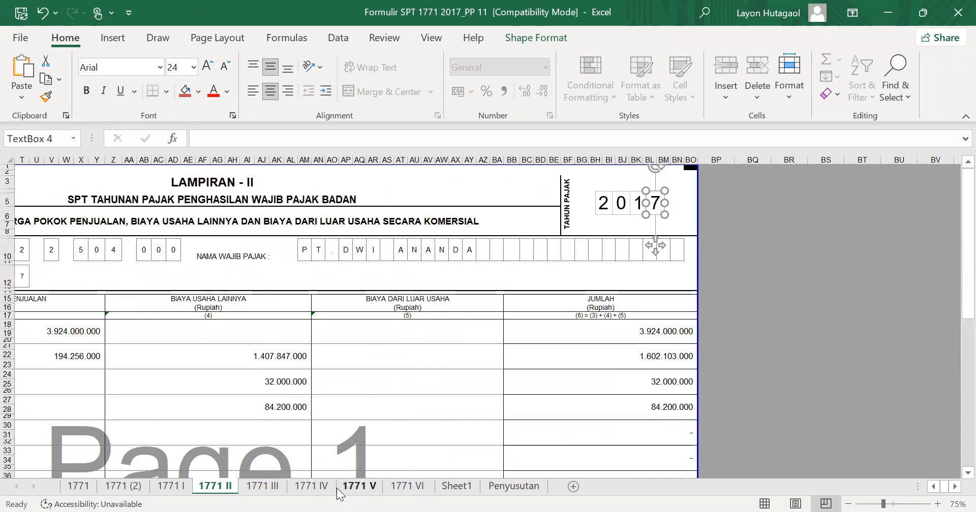
click(266, 488)
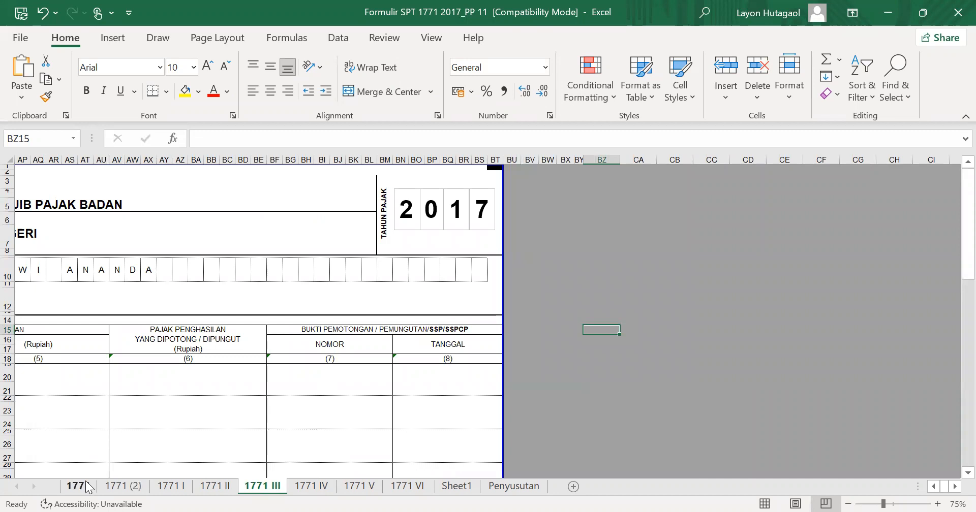
click(172, 487)
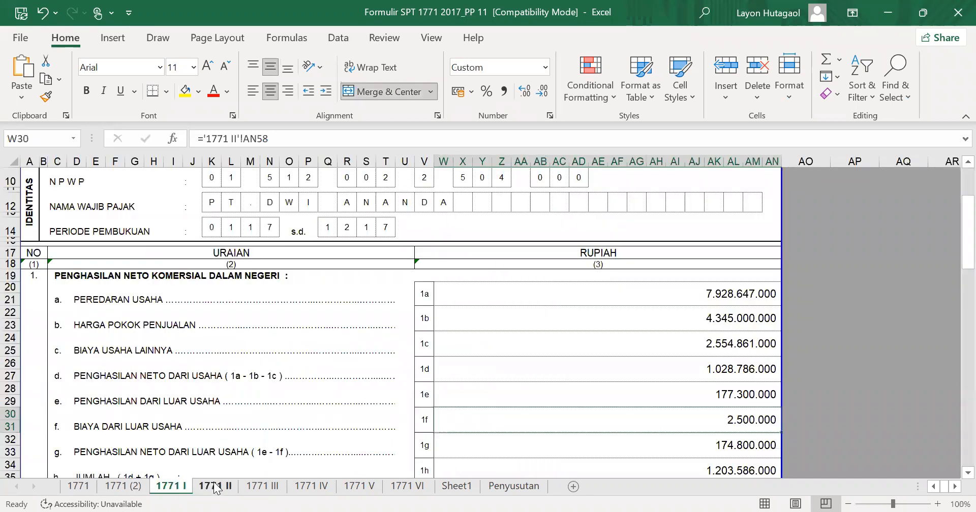
Review the cost rows and column totals on the 1771 II sheet, including the fourth BIAYA USAHA LAINNYA entry.
click(214, 487)
scroll(273, 406, down, 2)
scroll(273, 401, down, 7)
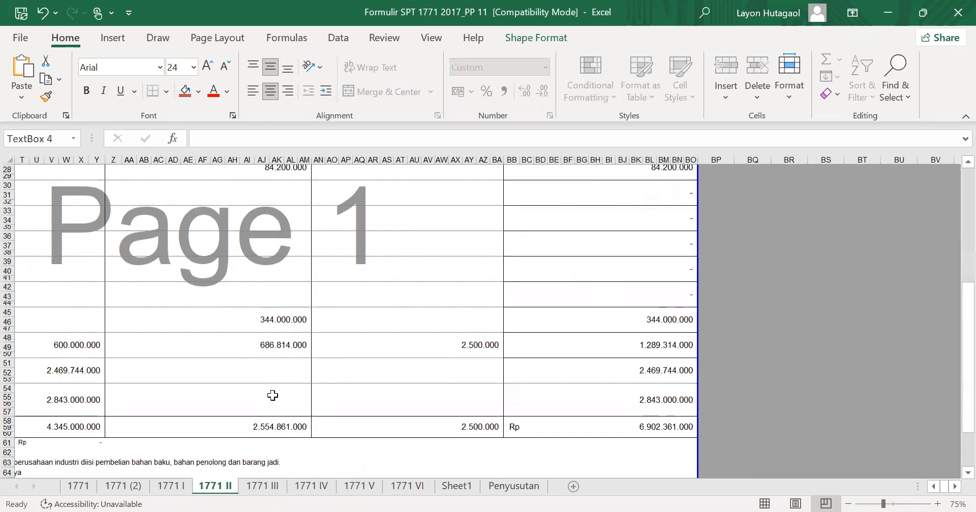
scroll(273, 395, up, 9)
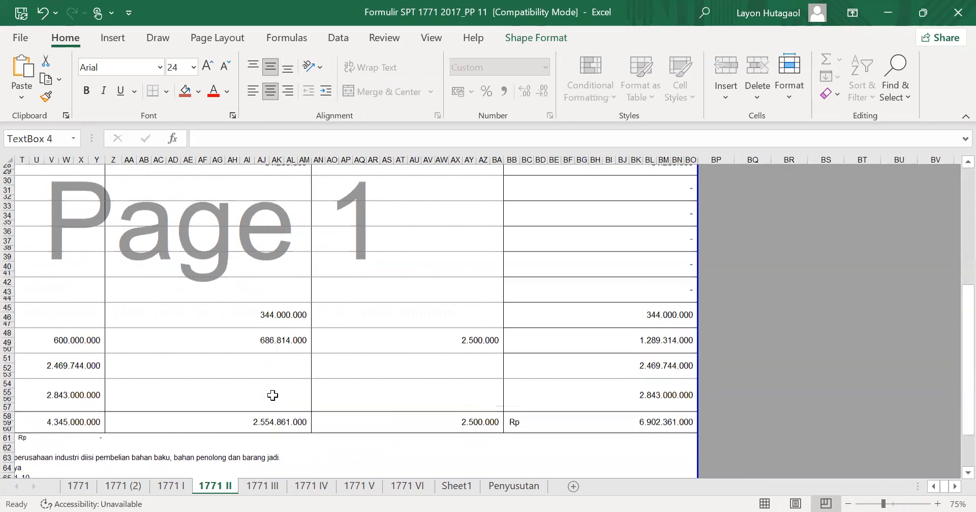
scroll(272, 396, down, 4)
click(271, 392)
scroll(353, 343, up, 5)
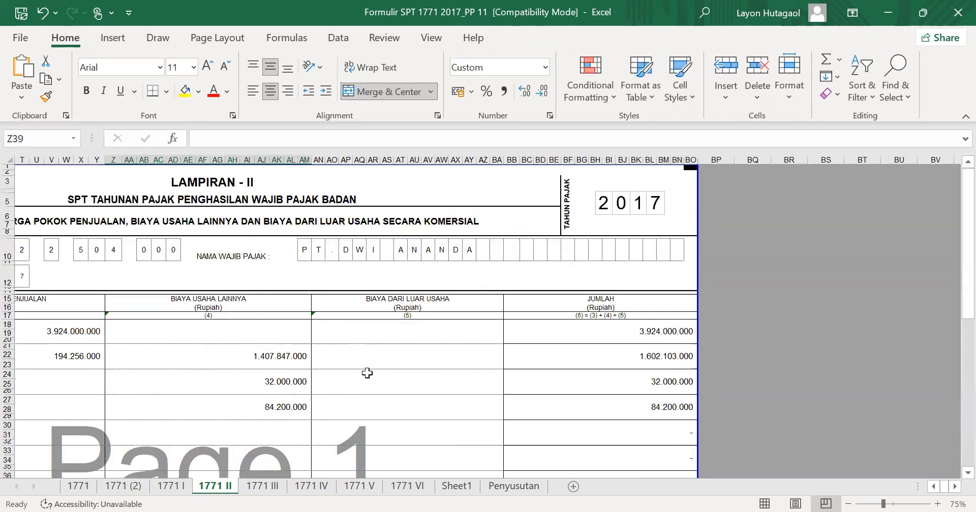
scroll(362, 375, down, 6)
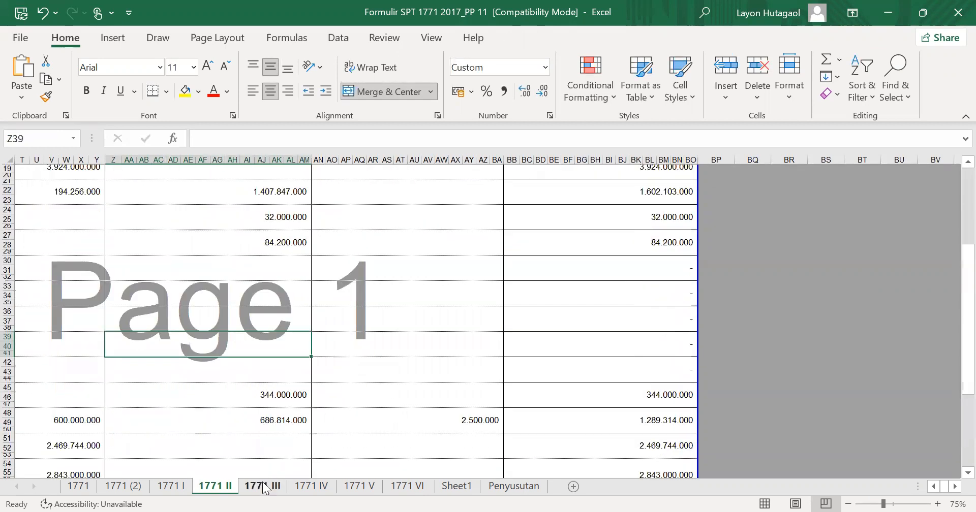
scroll(223, 360, up, 3)
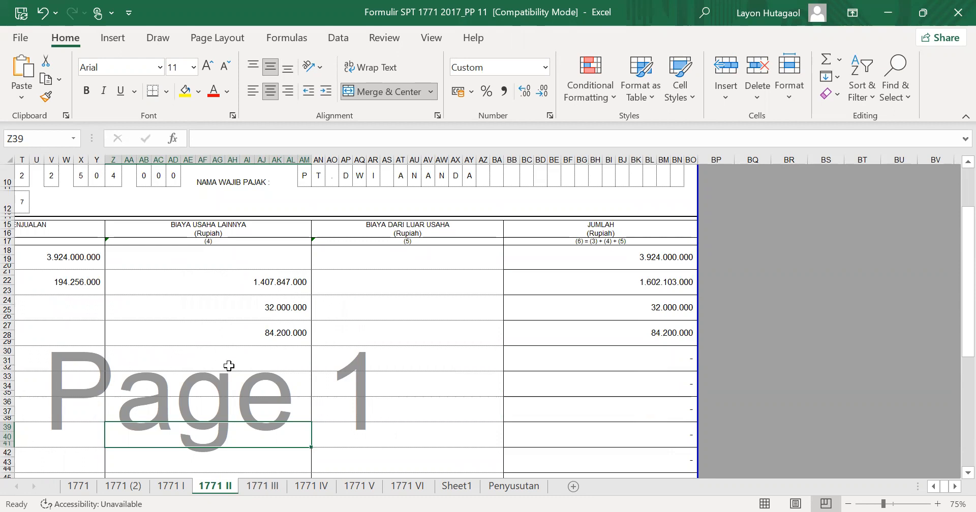
click(270, 335)
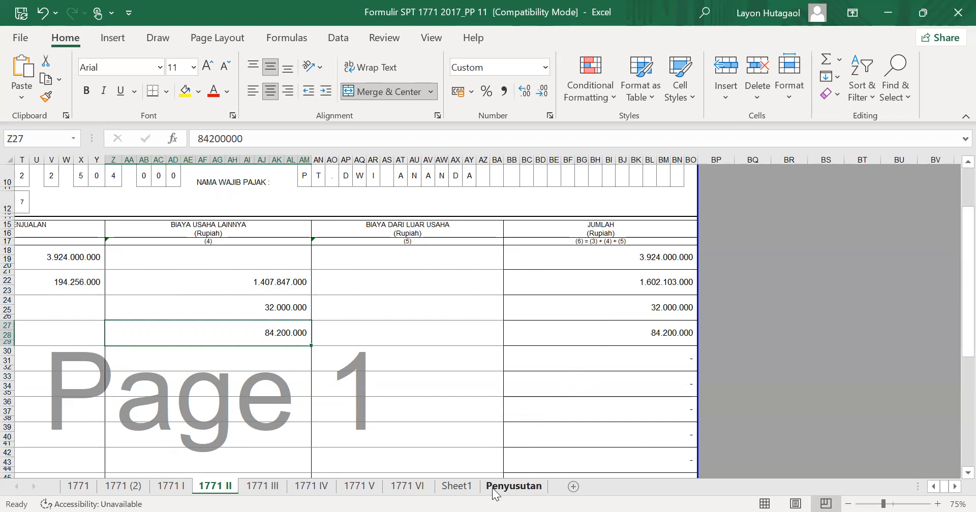
Open the Penyusutan sheet and read across the Mebel air row to its depreciation formula.
click(513, 486)
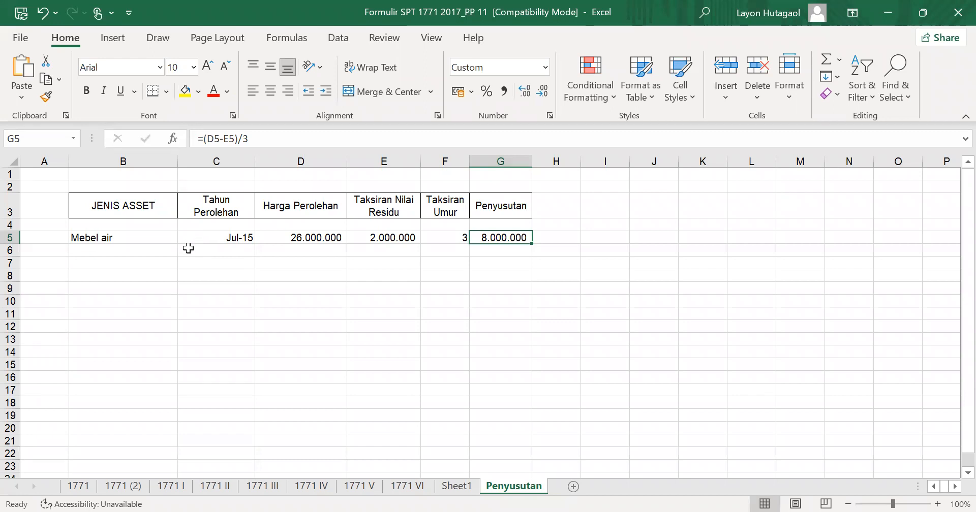
click(130, 236)
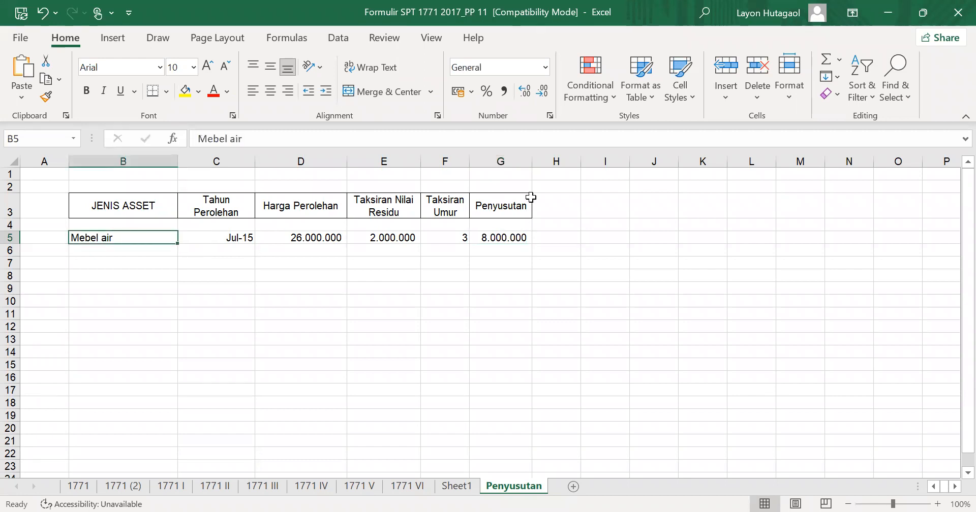
key(Right)
key(Right)
key(Right)
key(Right)
key(Right)
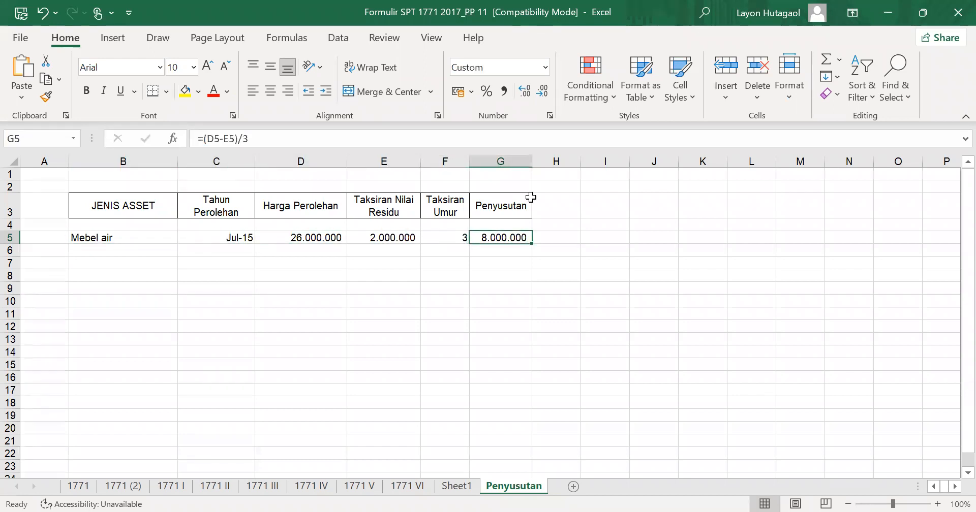
key(Down)
key(Down)
key(Down)
key(Down)
key(Down)
key(Down)
key(Down)
key(Down)
key(Down)
key(Down)
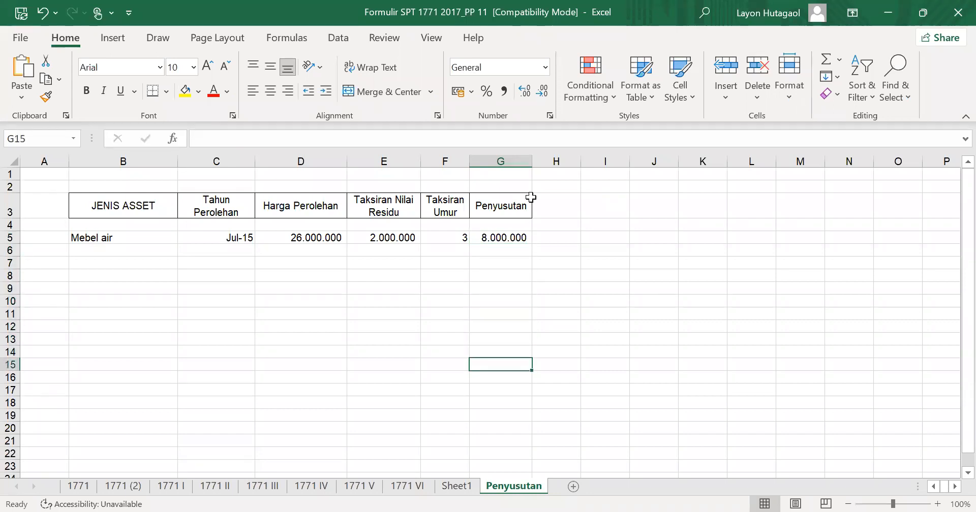
key(Down)
key(Down)
key(Down)
key(Down)
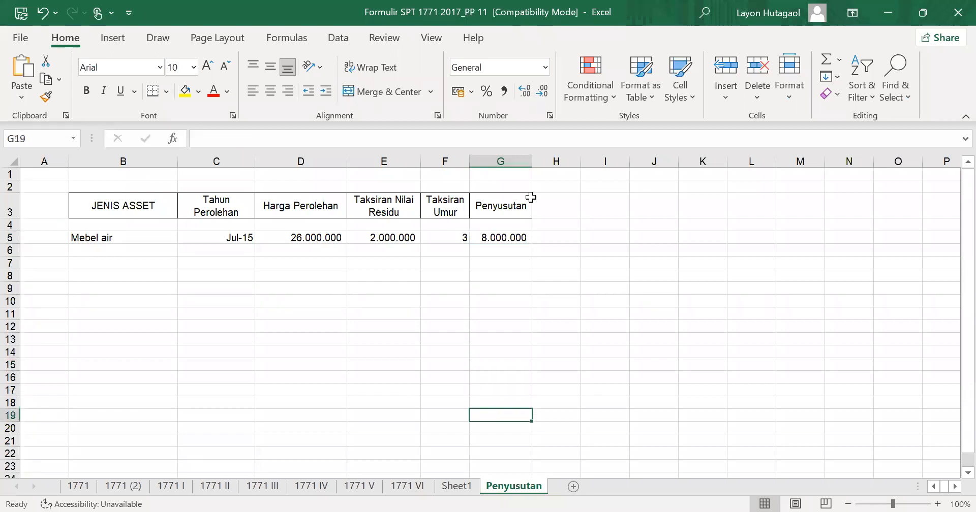
key(Up)
key(Up)
key(Up)
key(Up)
key(Up)
key(Up)
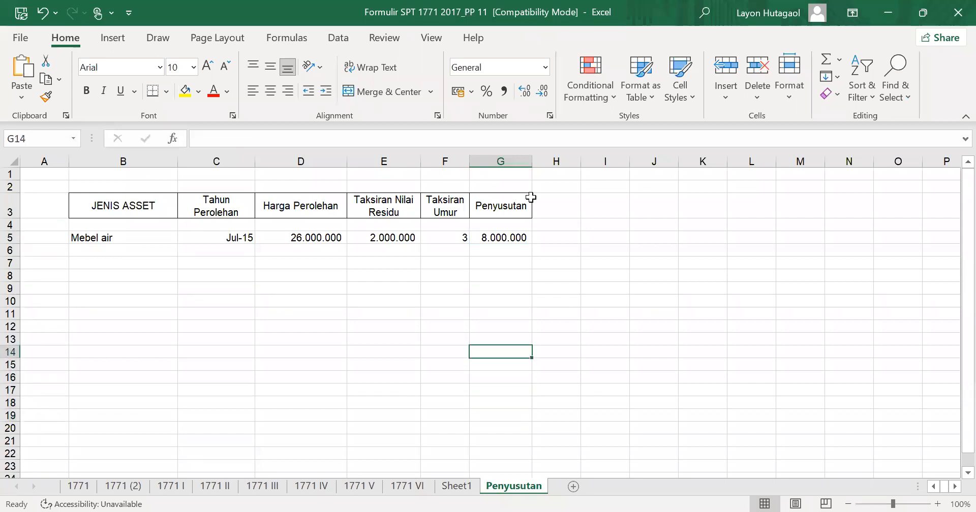
key(Up)
key(Up)
key(Up)
key(Up)
key(Up)
key(Up)
key(Up)
key(Up)
Check the asset type, acquisition date, Harga Perolehan and Taksiran Nilai Residu in the Mebel air row.
key(Left)
key(Left)
key(Left)
key(Left)
key(Left)
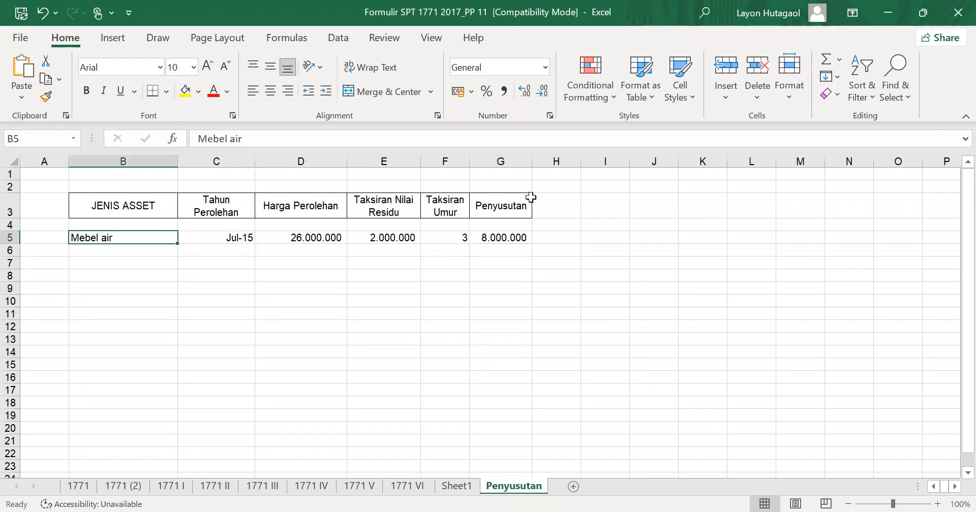
key(Right)
key(Right)
key(Left)
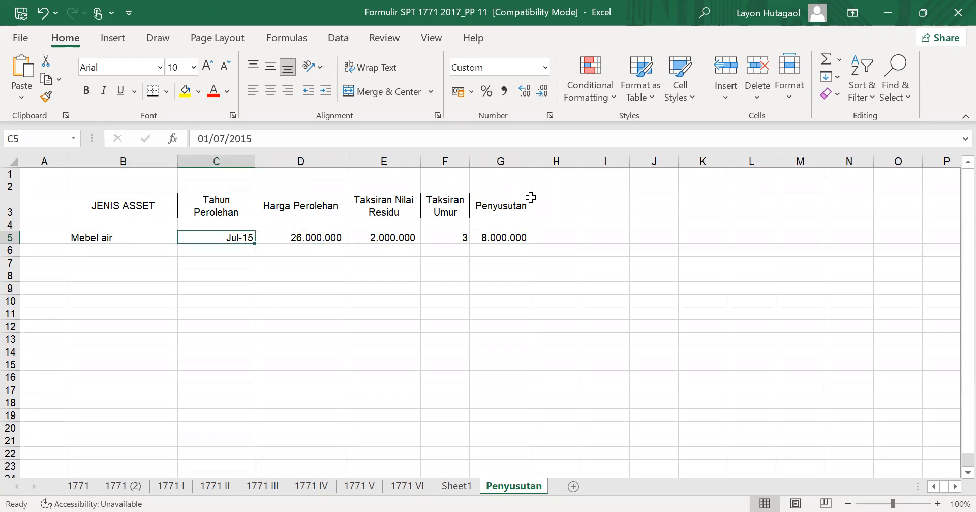
key(Right)
key(Right)
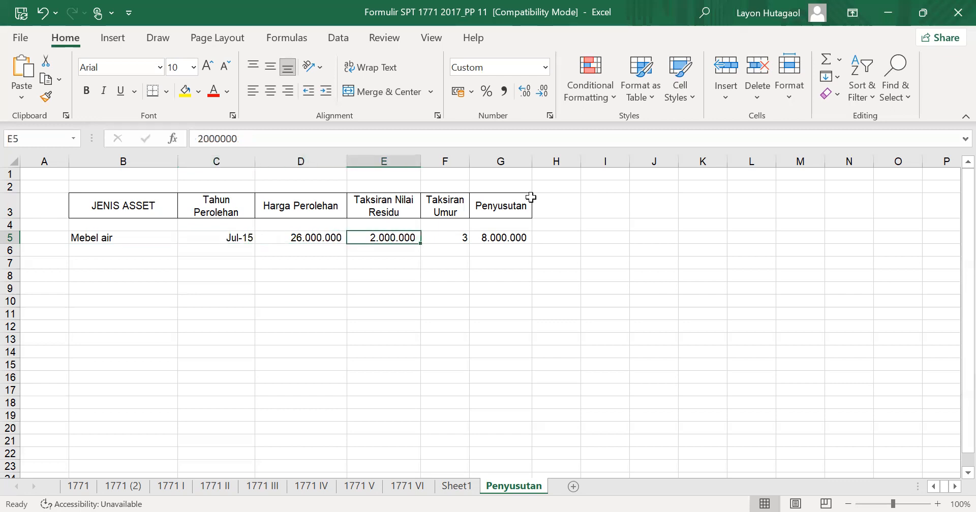
Compare the Harga Perolehan and Taksiran Nilai Residu of Mebel air with its Taksiran Umur and Penyusutan formula.
key(Up)
key(Up)
key(Down)
key(Down)
key(Left)
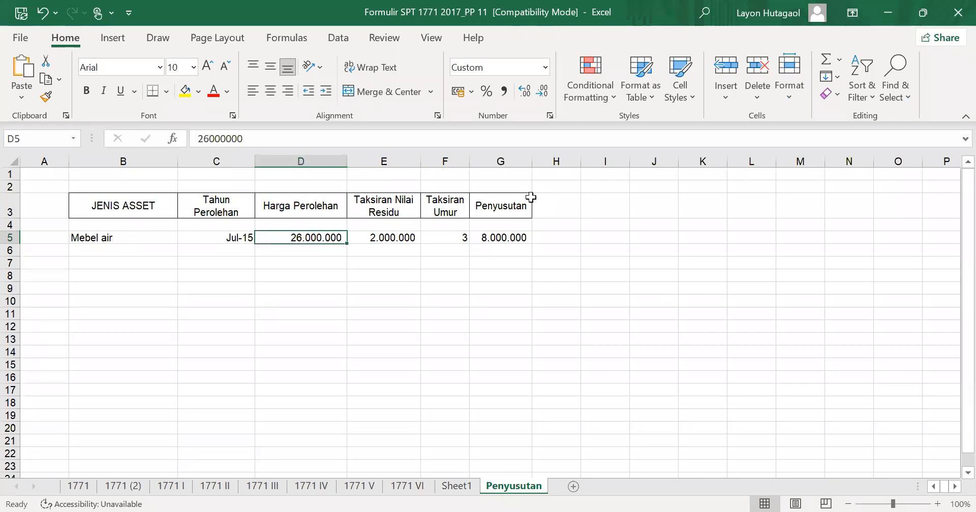
key(Right)
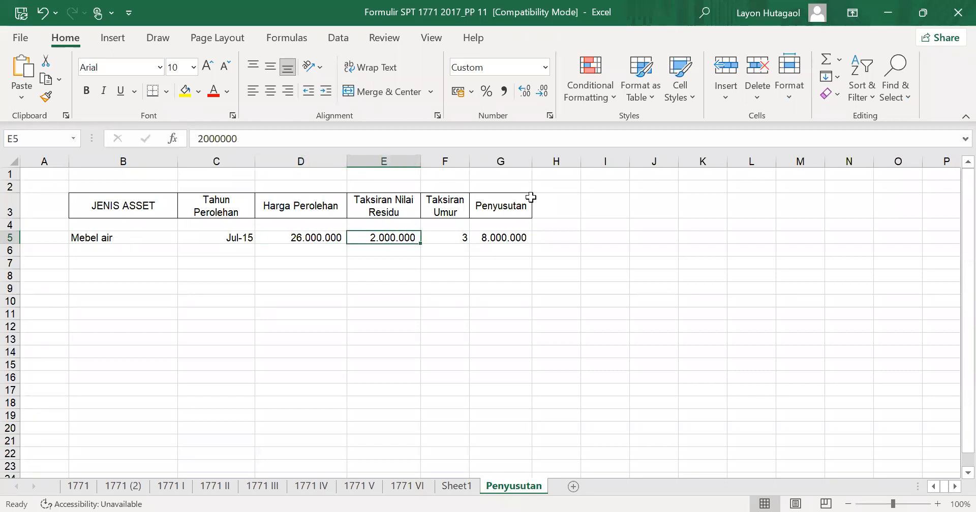
key(Left)
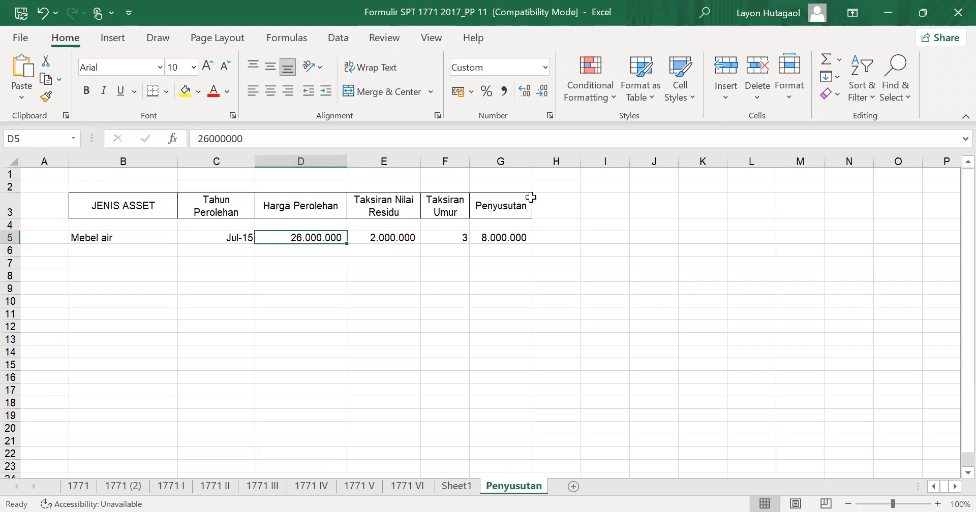
key(Right)
key(Right)
key(Right)
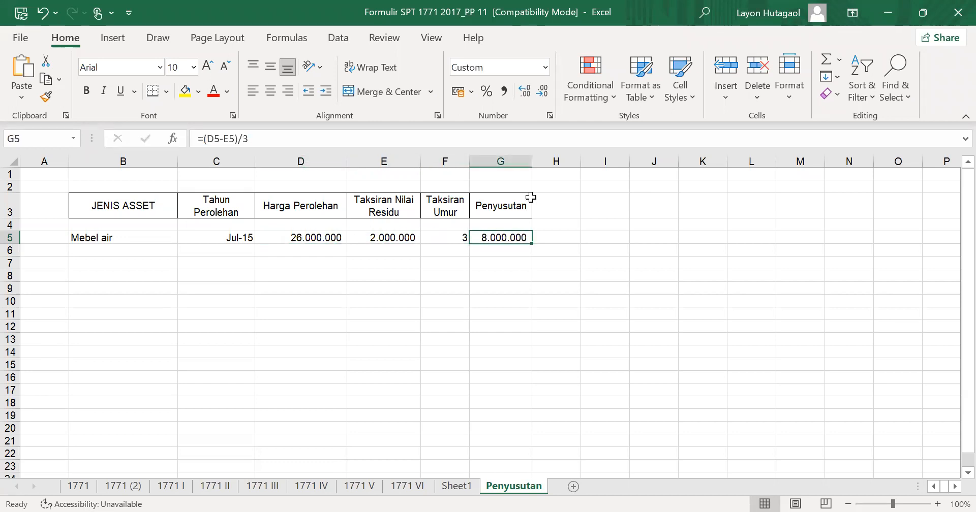
key(Left)
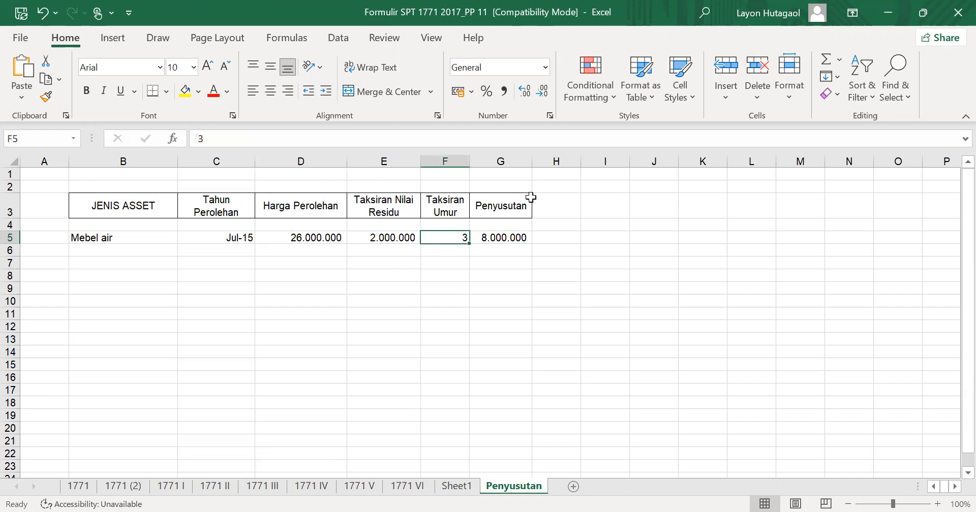
key(Right)
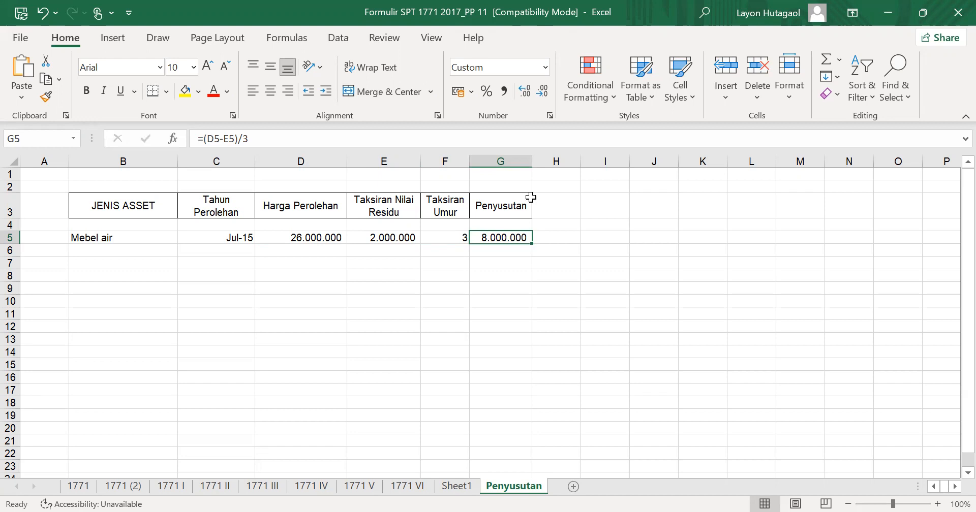
Go over the whole Mebel air row again, from JENIS ASSET through Taksiran Umur to Penyusutan.
key(Left)
key(Left)
key(Left)
key(Left)
key(Left)
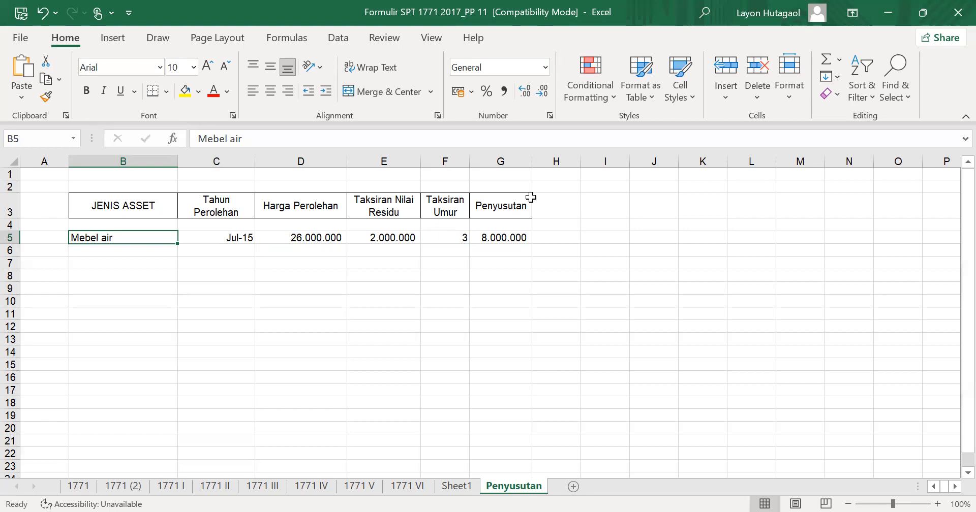
key(Right)
key(Right)
key(Right)
key(Right)
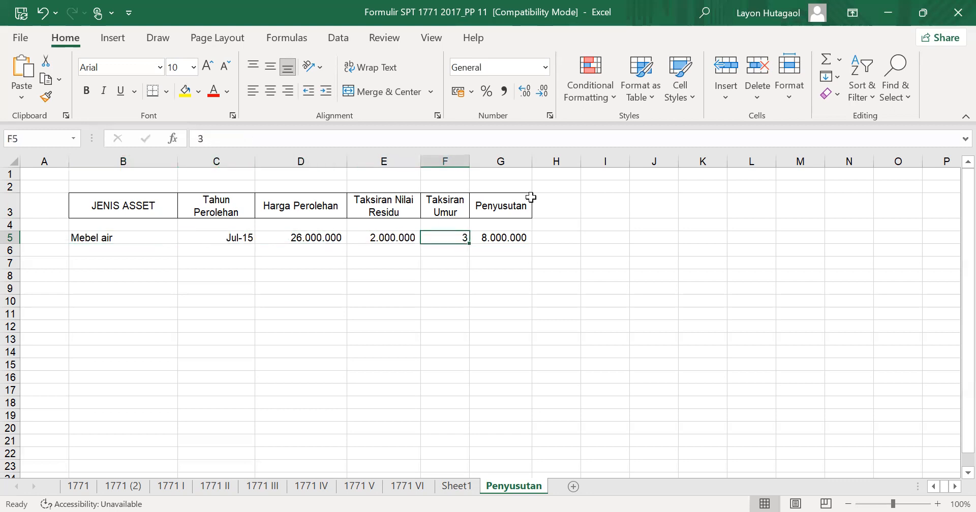
key(Left)
key(Left)
key(Right)
key(Right)
key(Right)
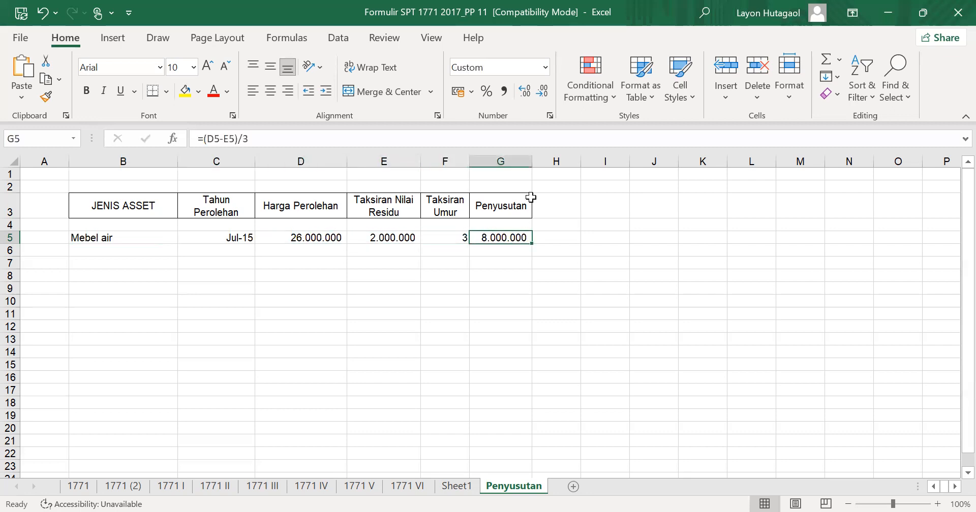
key(Down)
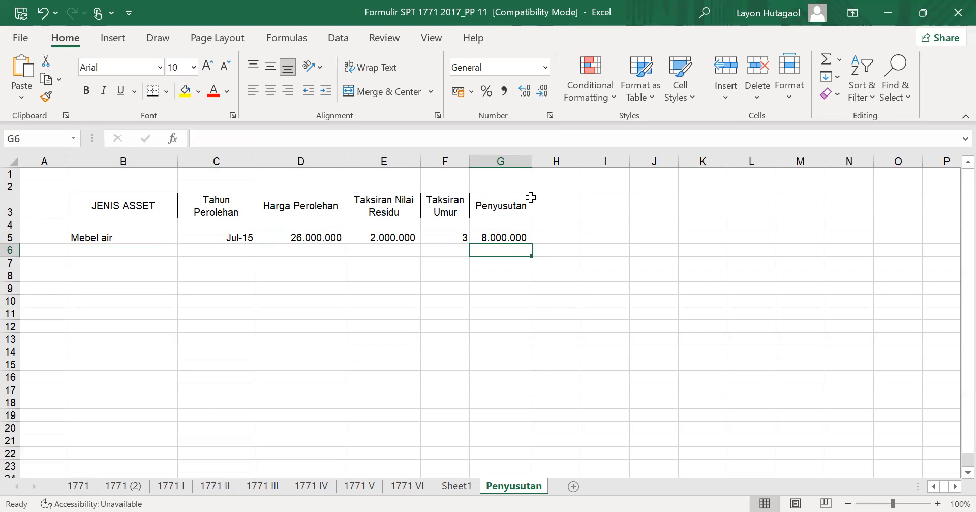
Change the Penyusutan formula of Mebel air in G5 to divide by the Taksiran Umur cell: =(D5-E5)/F5.
key(Down)
key(Up)
key(Up)
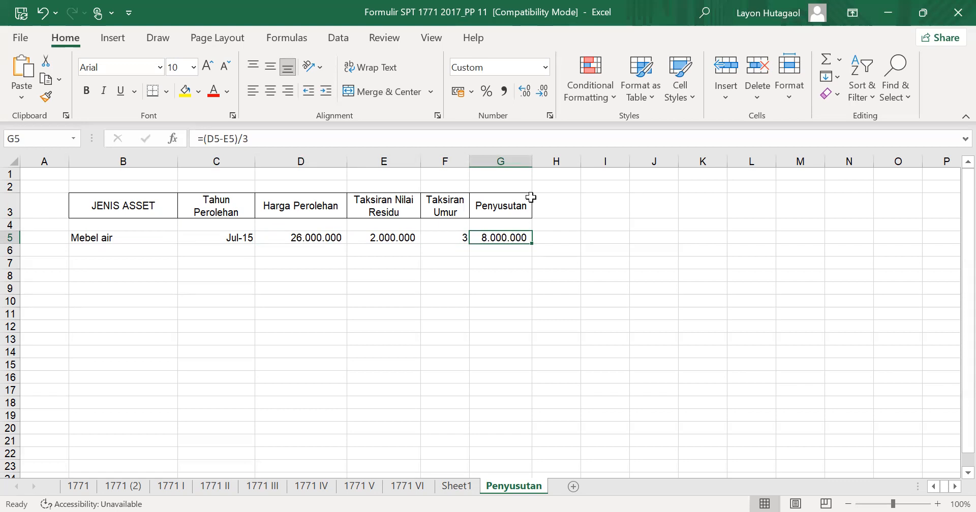
key(F2)
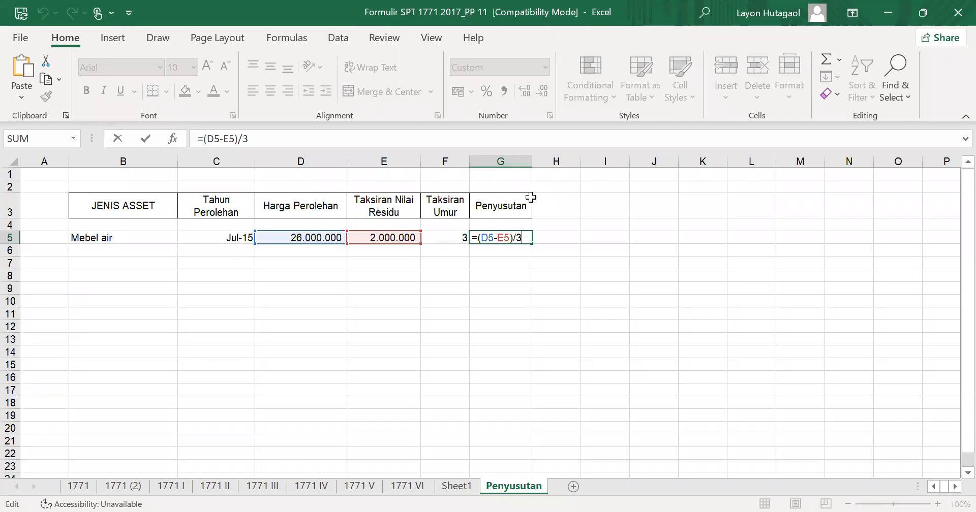
key(BackSpace)
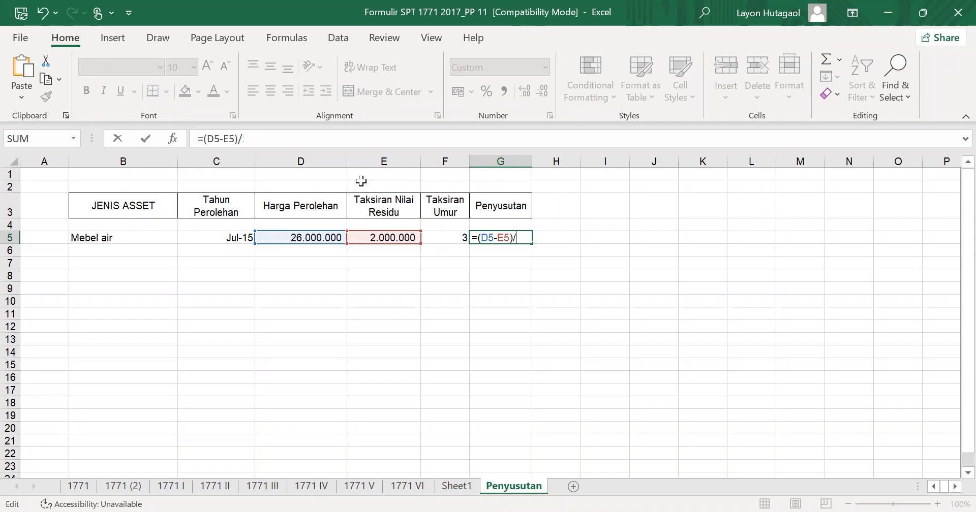
click(448, 237)
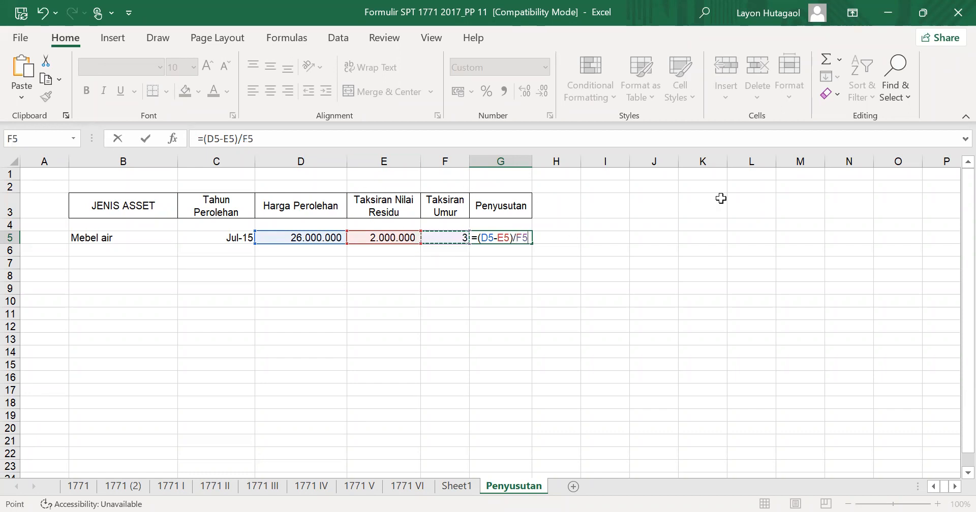
key(Return)
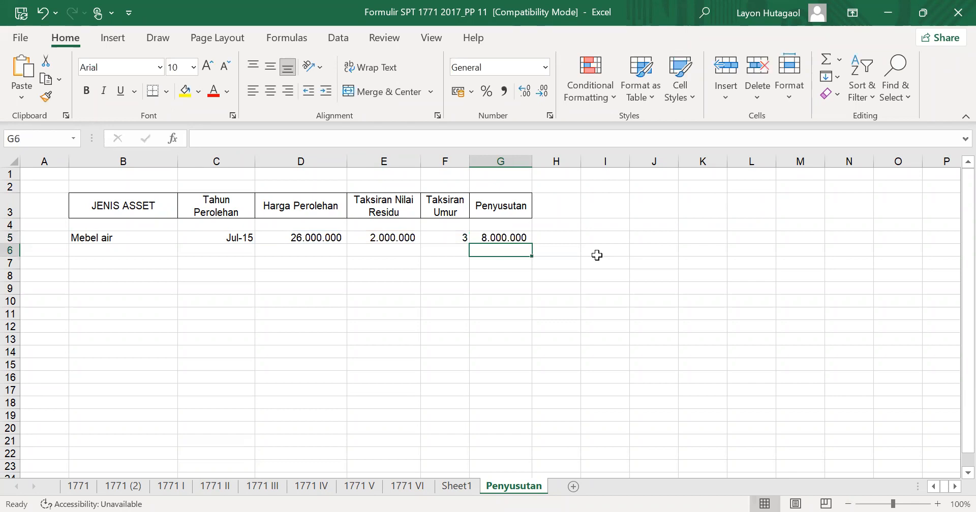
Review the Penyusutan heading and the formula in G5, then look briefly at the 1771 VI sheet and return to Penyusutan.
click(498, 238)
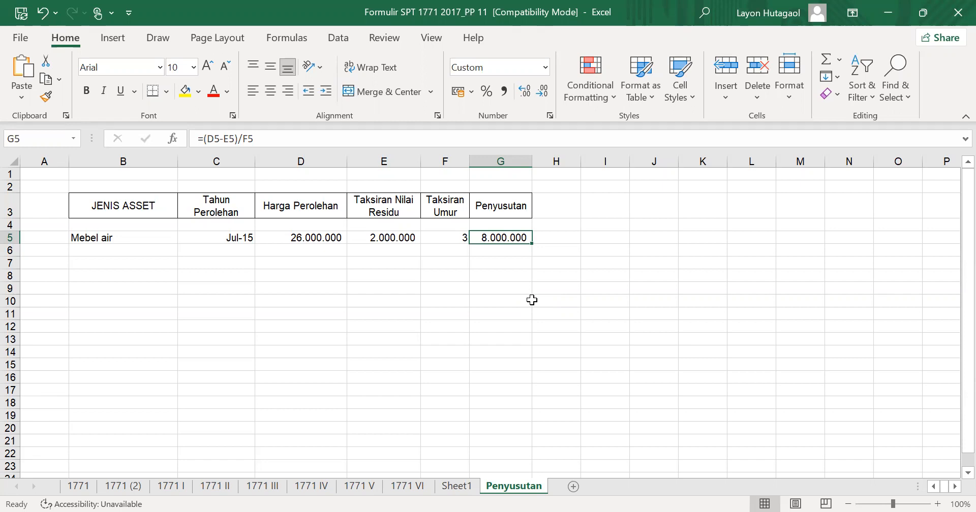
click(494, 186)
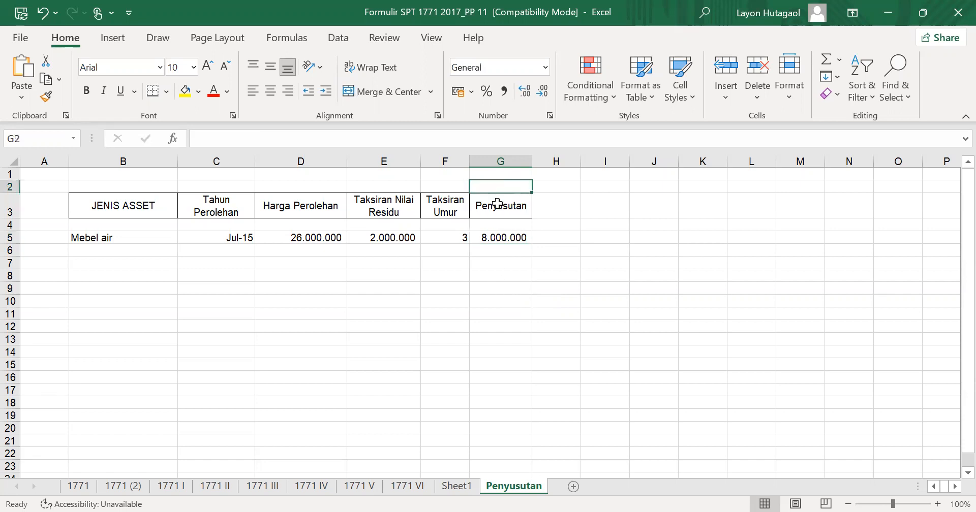
click(496, 203)
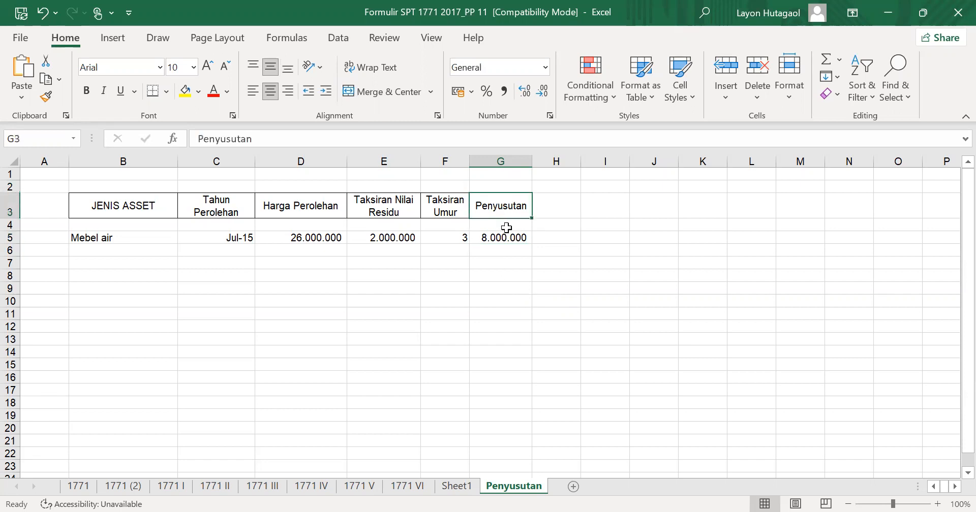
click(499, 253)
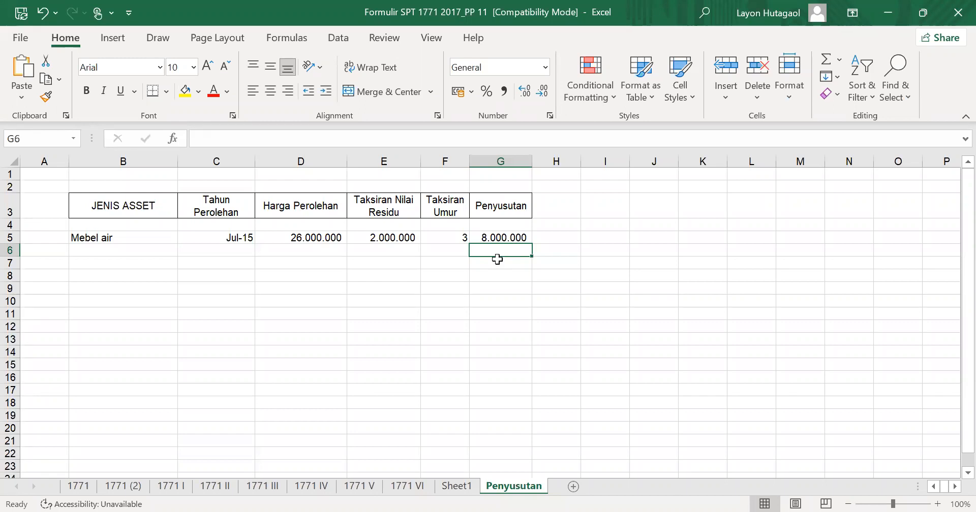
click(498, 237)
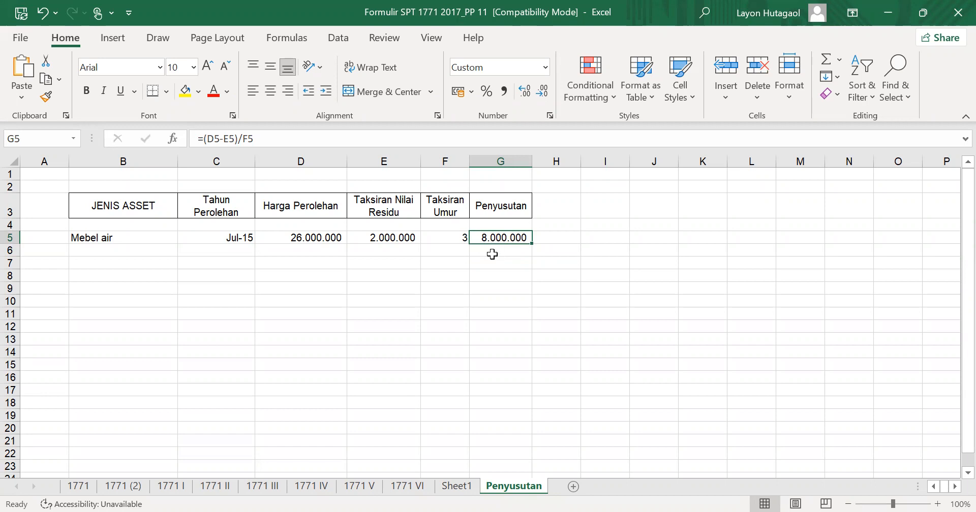
click(492, 248)
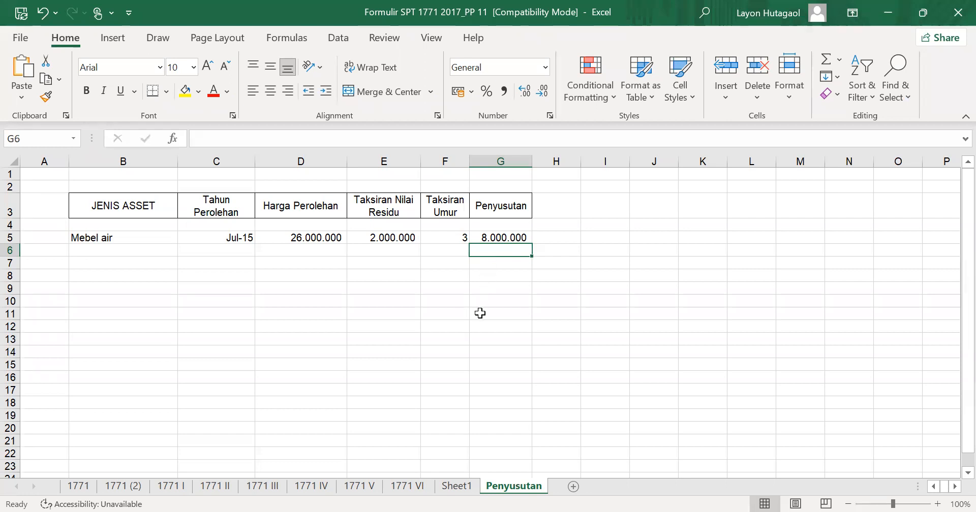
click(503, 239)
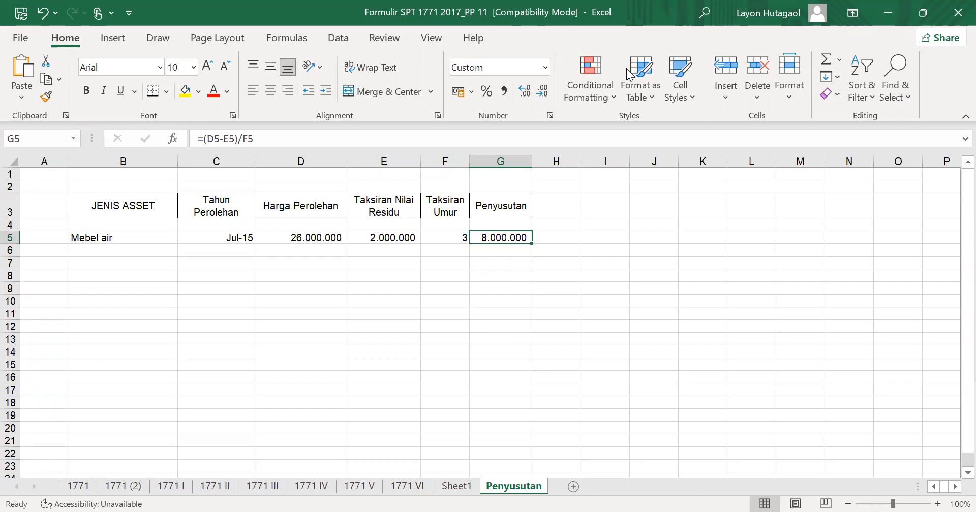
click(406, 486)
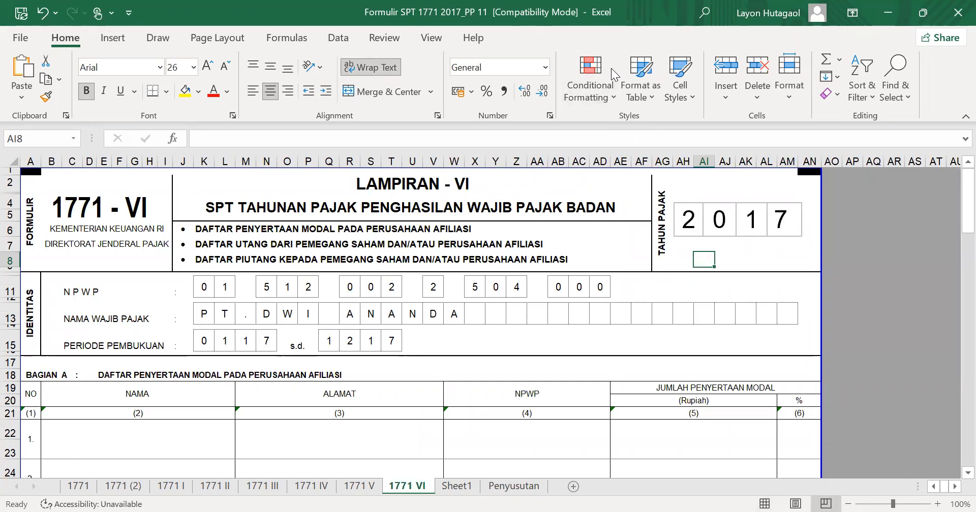
click(515, 486)
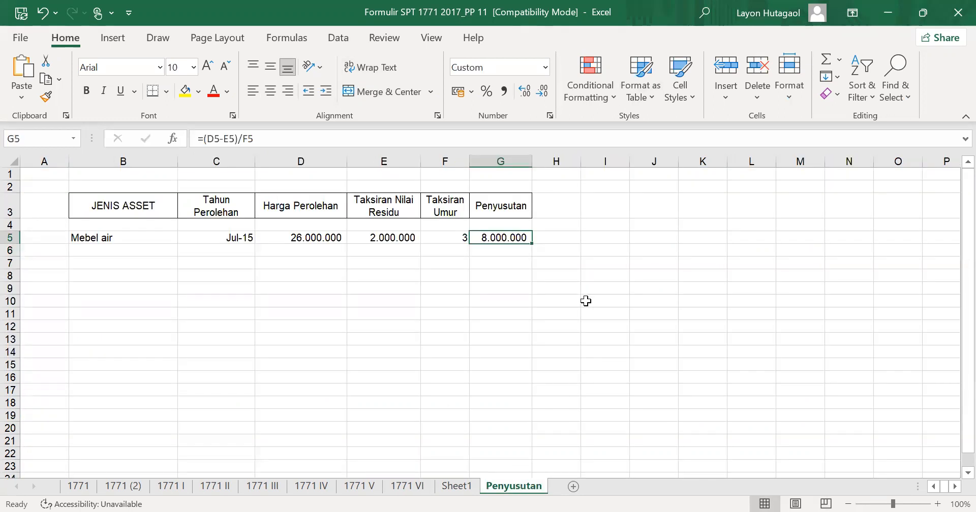